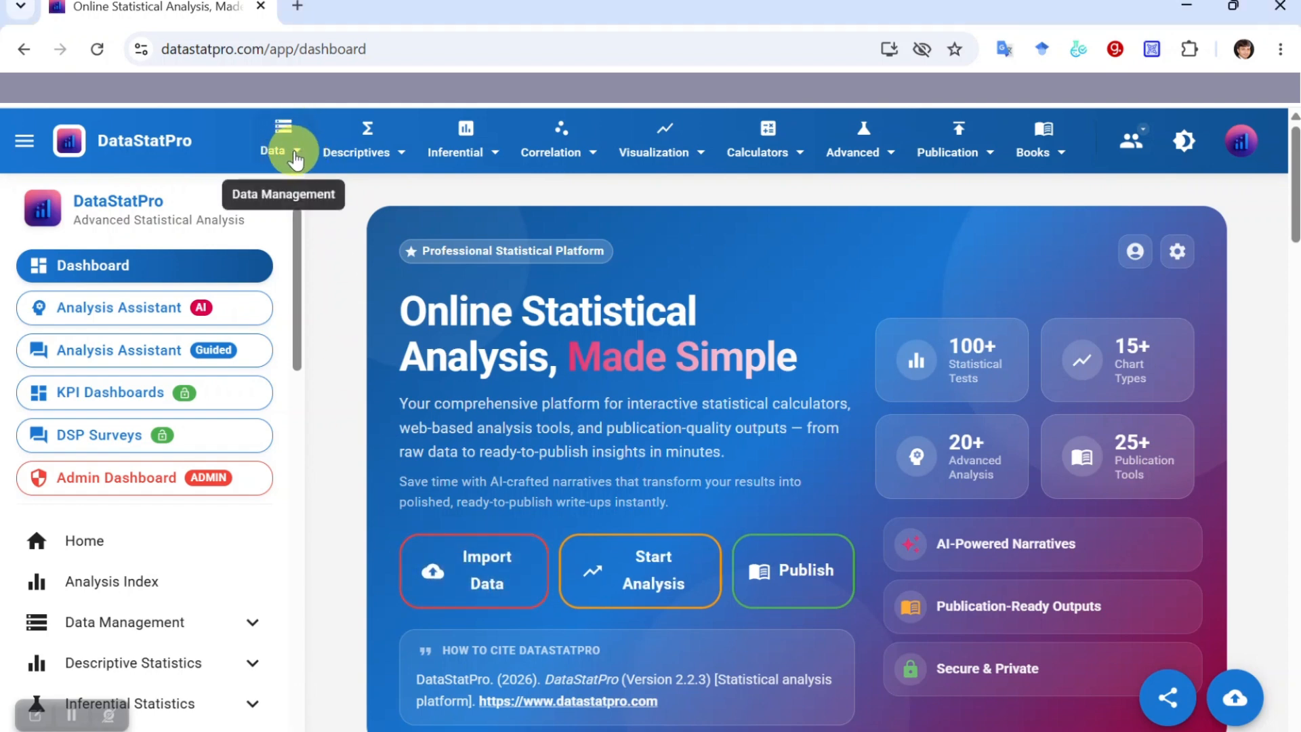
Look through the data management tools and the Data Management page, and return to the dashboard.
{"action": "left_click", "coordinate": [296, 158]}
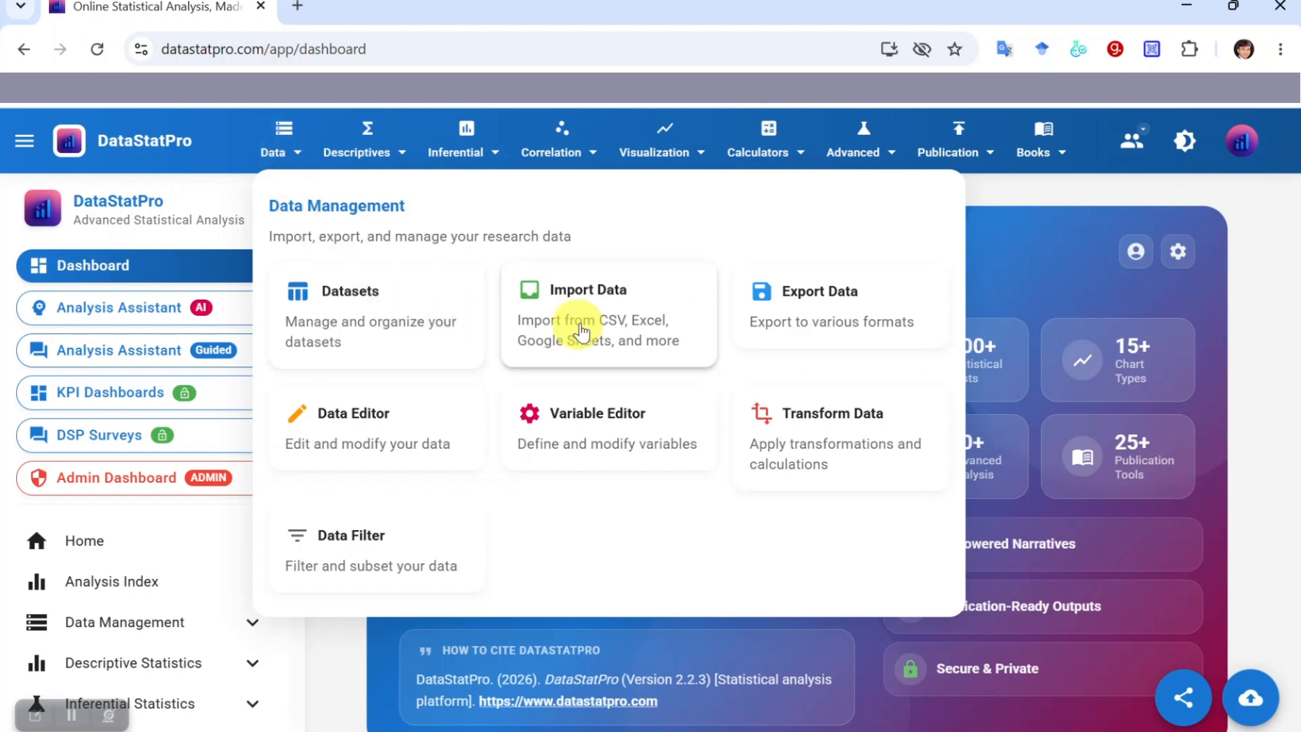
{"action": "left_click", "coordinate": [179, 540]}
{"action": "scroll", "coordinate": [236, 569], "scroll_direction": "down", "scroll_amount": 2}
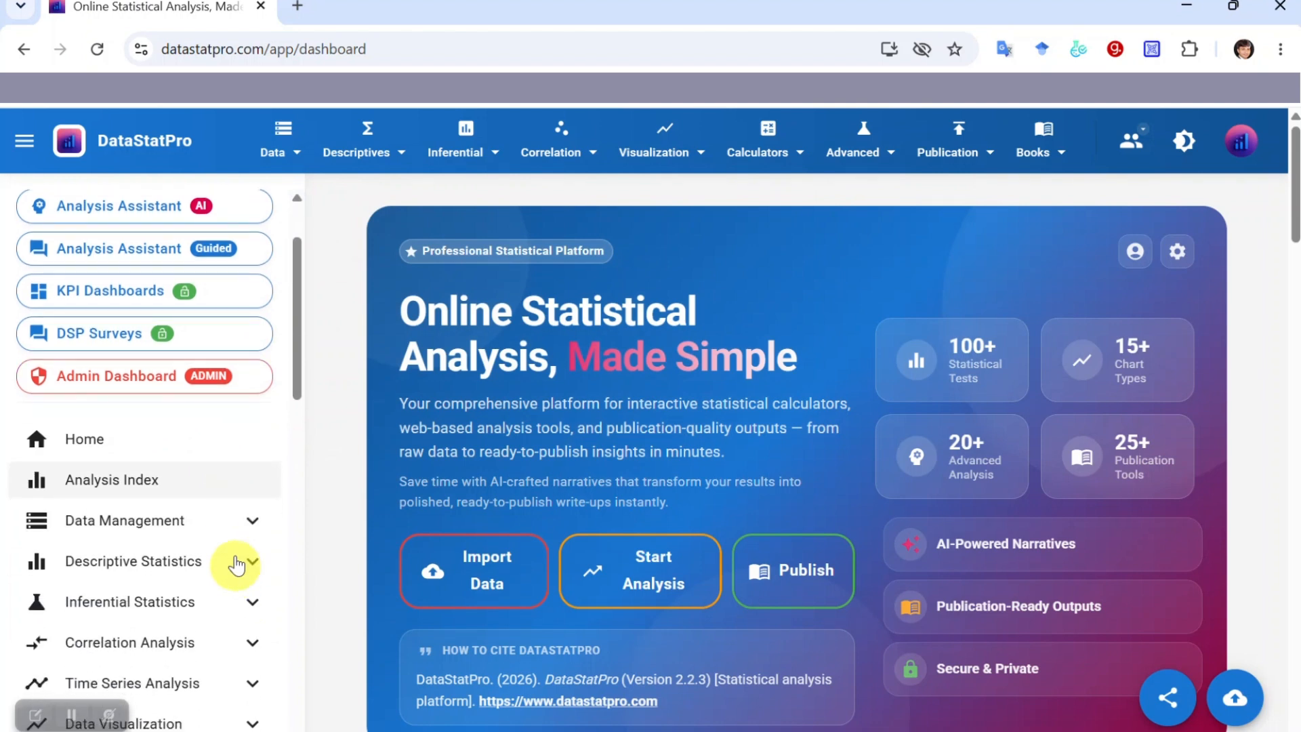
{"action": "left_click", "coordinate": [248, 529]}
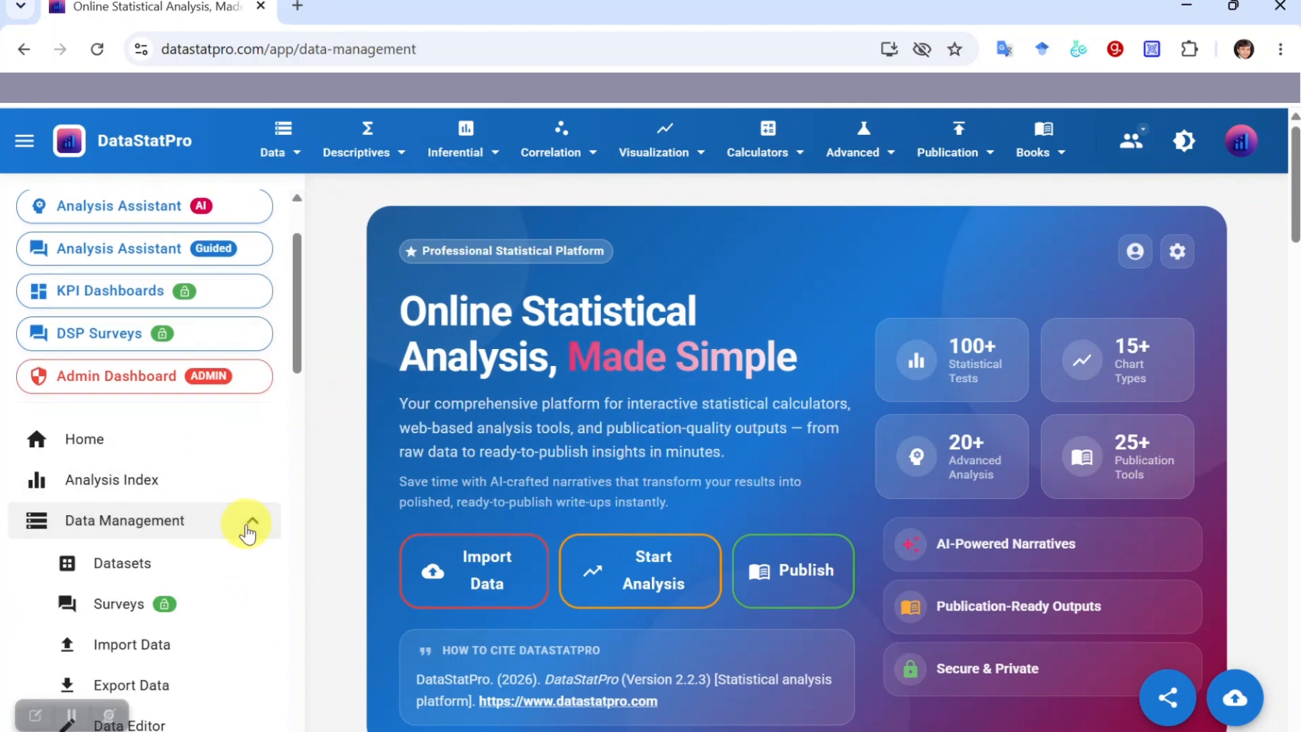
{"action": "scroll", "coordinate": [230, 542], "scroll_direction": "down", "scroll_amount": 2}
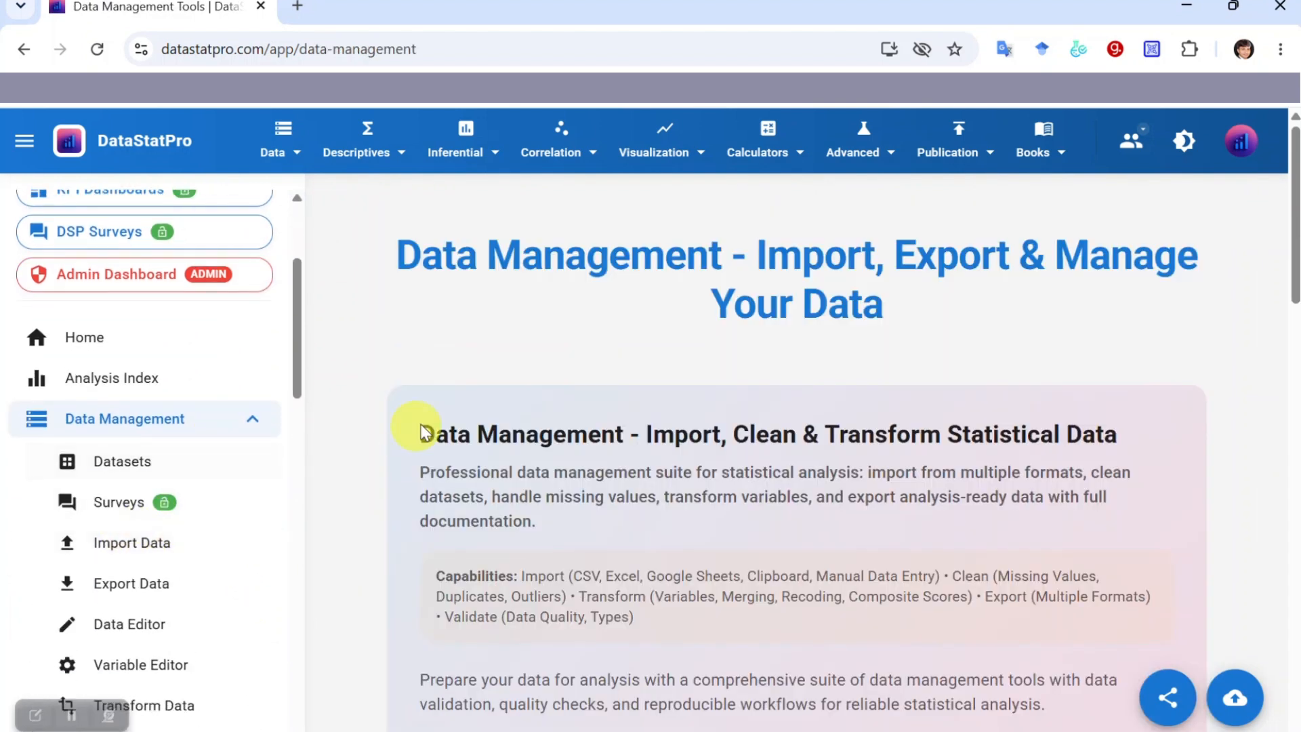
{"action": "scroll", "coordinate": [135, 285], "scroll_direction": "up", "scroll_amount": 4}
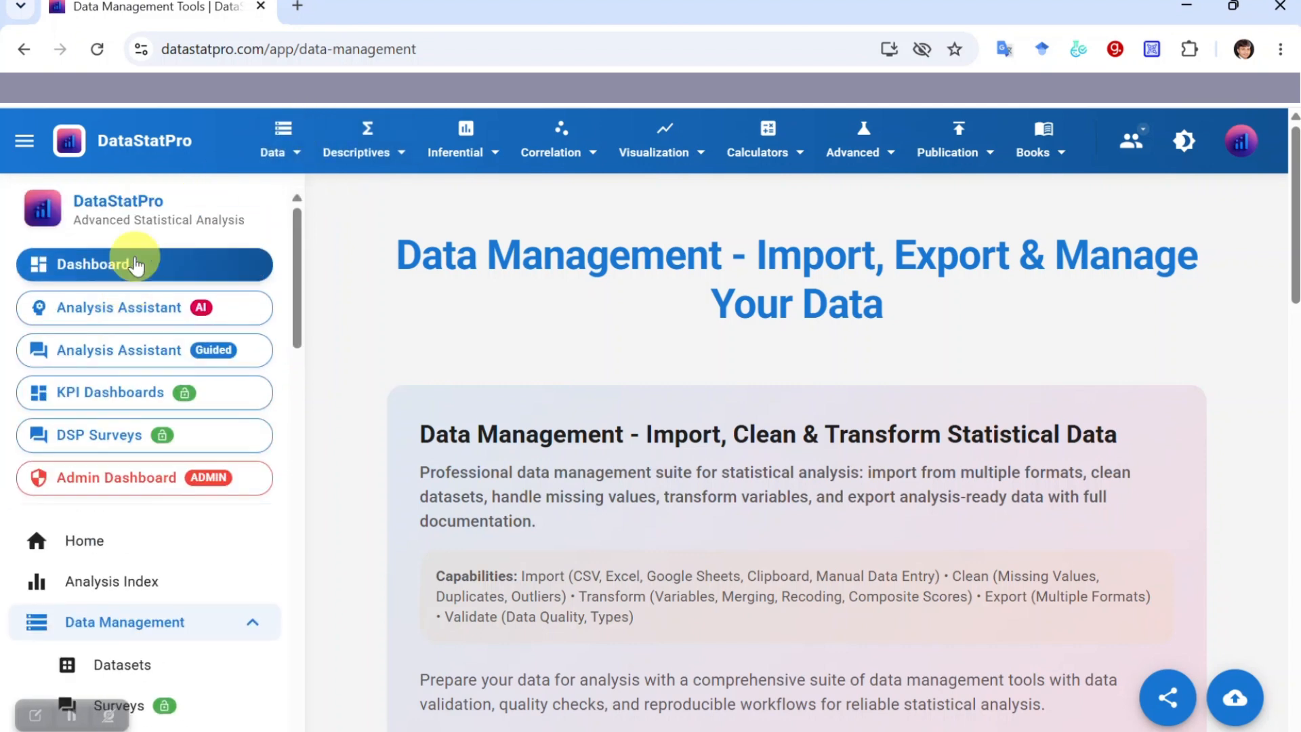
{"action": "left_click", "coordinate": [128, 263]}
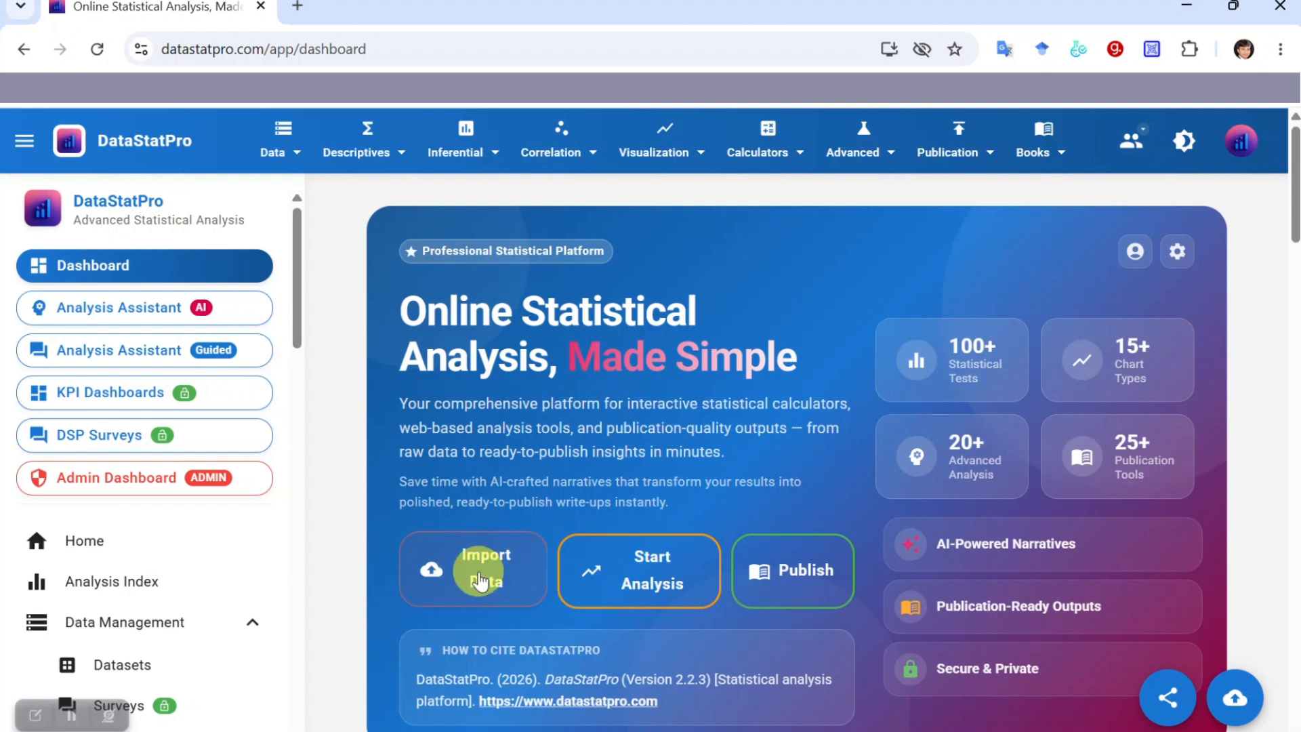
Open the data import page and examine the options for importing from a file, the clipboard and Google Sheets.
{"action": "left_click", "coordinate": [479, 580]}
{"action": "scroll", "coordinate": [758, 521], "scroll_direction": "down", "scroll_amount": 1}
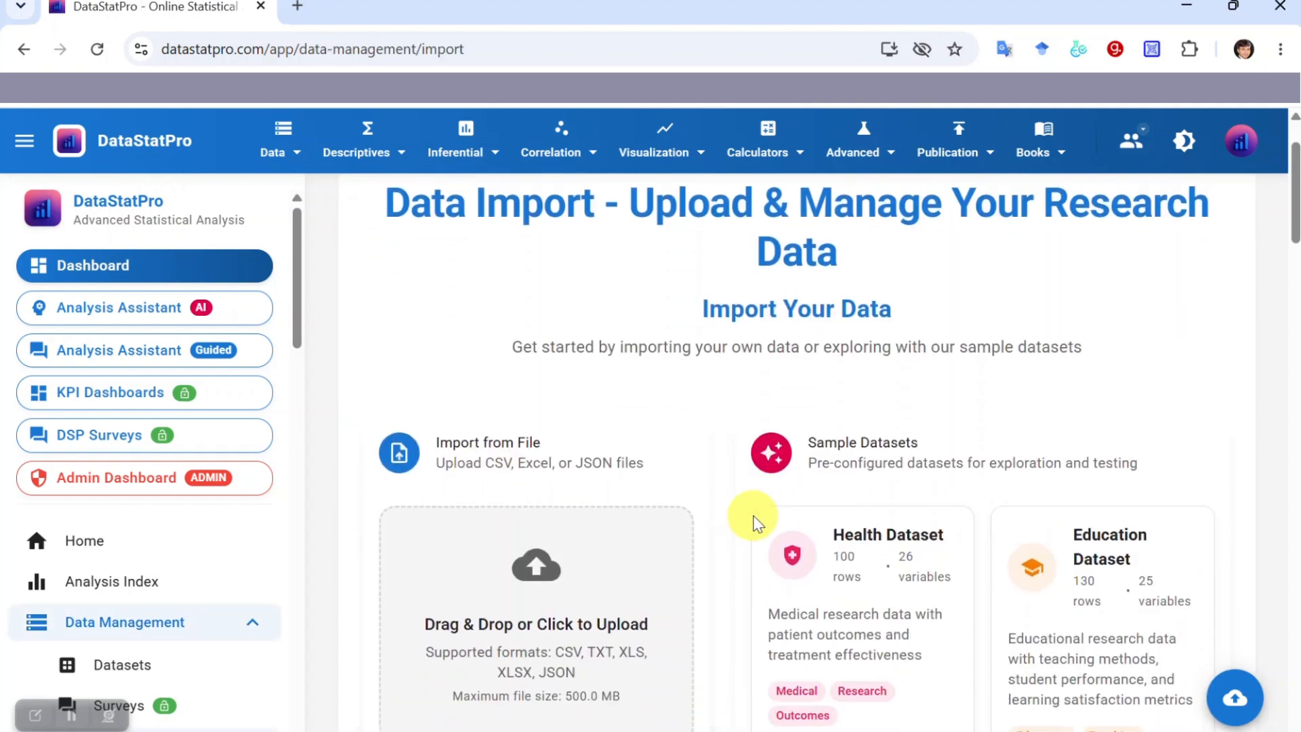
{"action": "scroll", "coordinate": [758, 521], "scroll_direction": "down", "scroll_amount": 2}
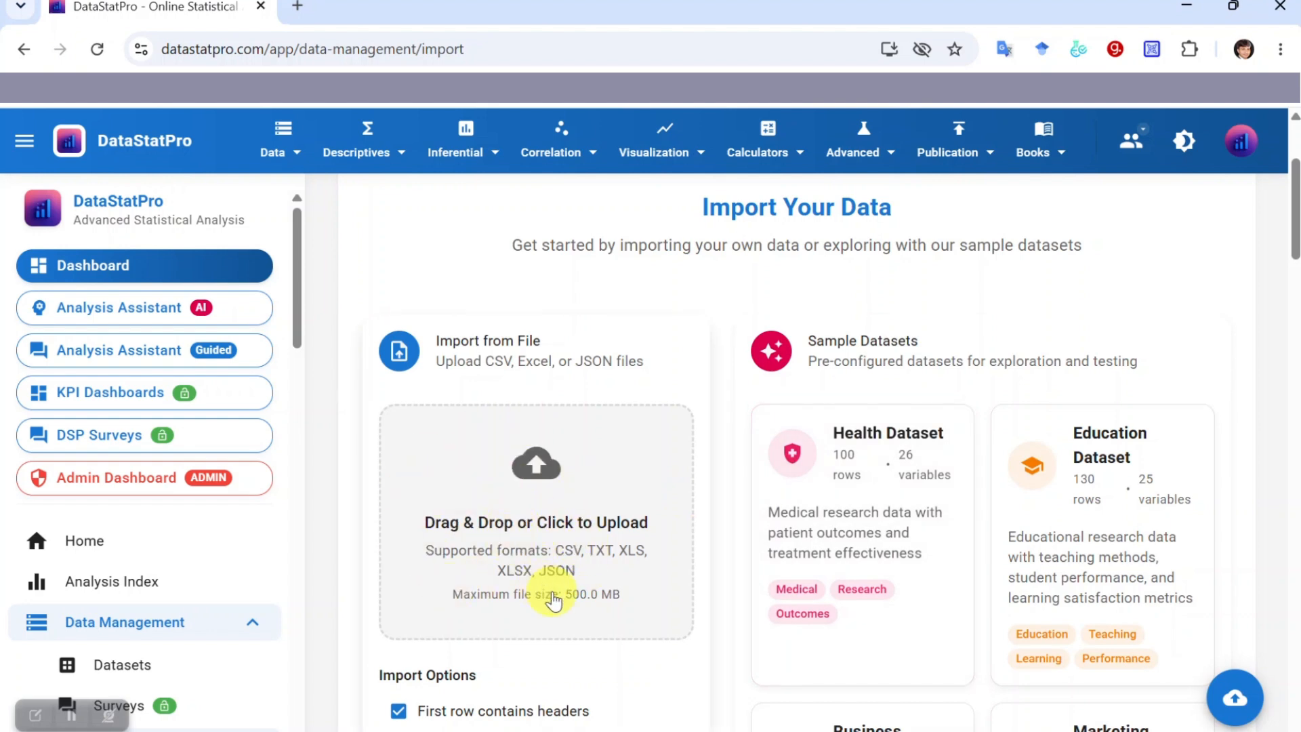
{"action": "scroll", "coordinate": [552, 600], "scroll_direction": "down", "scroll_amount": 2}
{"action": "scroll", "coordinate": [563, 549], "scroll_direction": "down", "scroll_amount": 6}
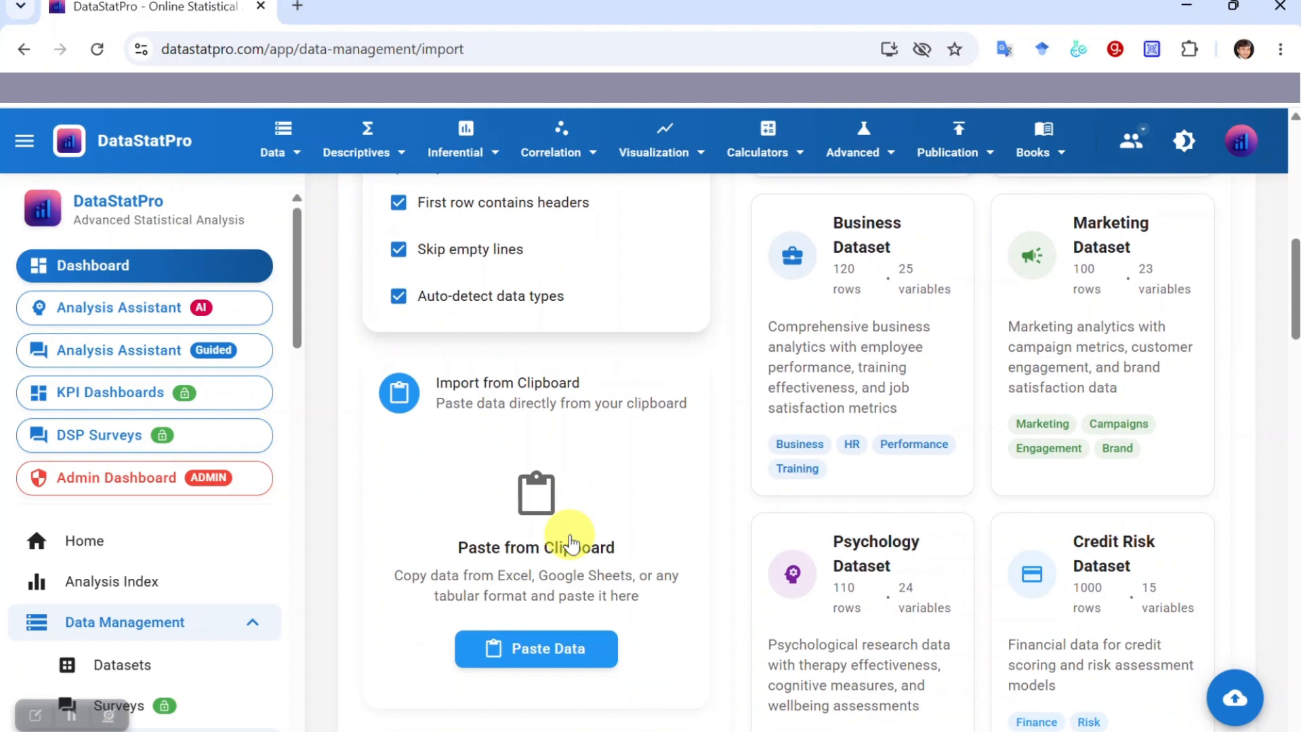
{"action": "scroll", "coordinate": [595, 529], "scroll_direction": "down", "scroll_amount": 5}
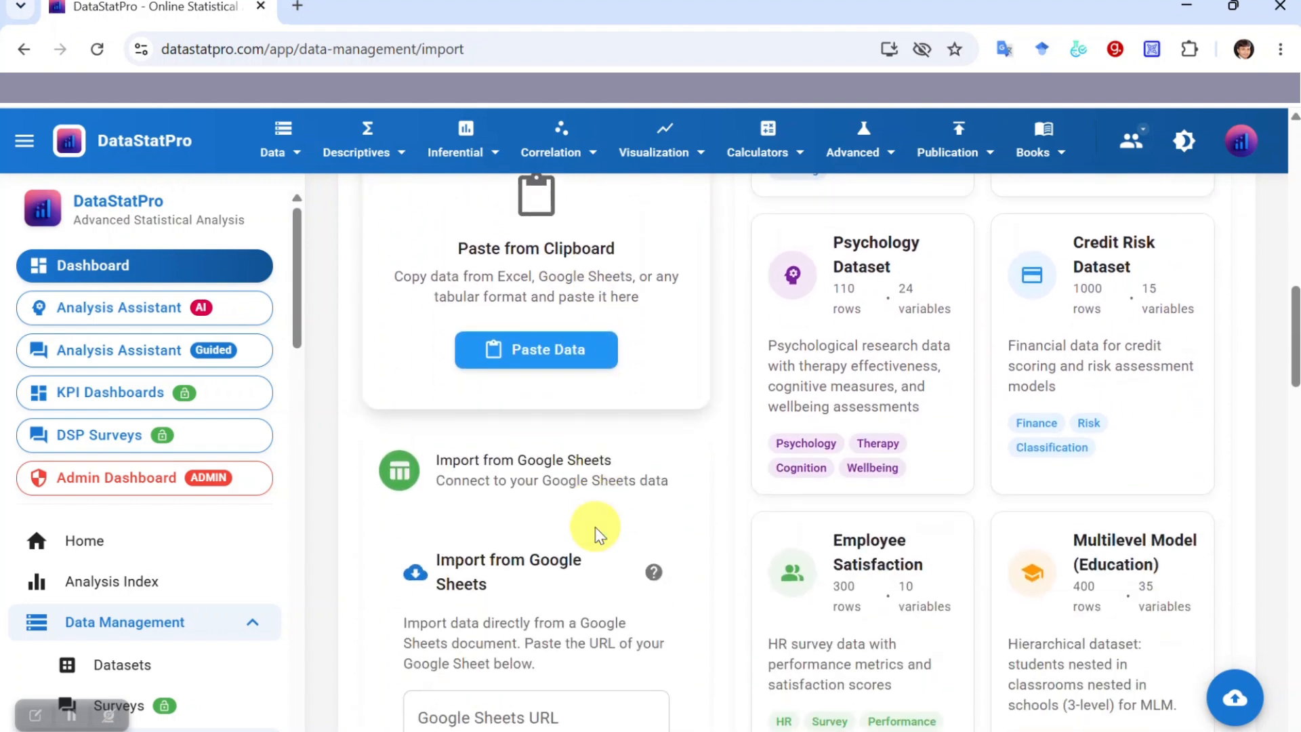
{"action": "scroll", "coordinate": [590, 521], "scroll_direction": "down", "scroll_amount": 2}
{"action": "scroll", "coordinate": [501, 637], "scroll_direction": "down", "scroll_amount": 3}
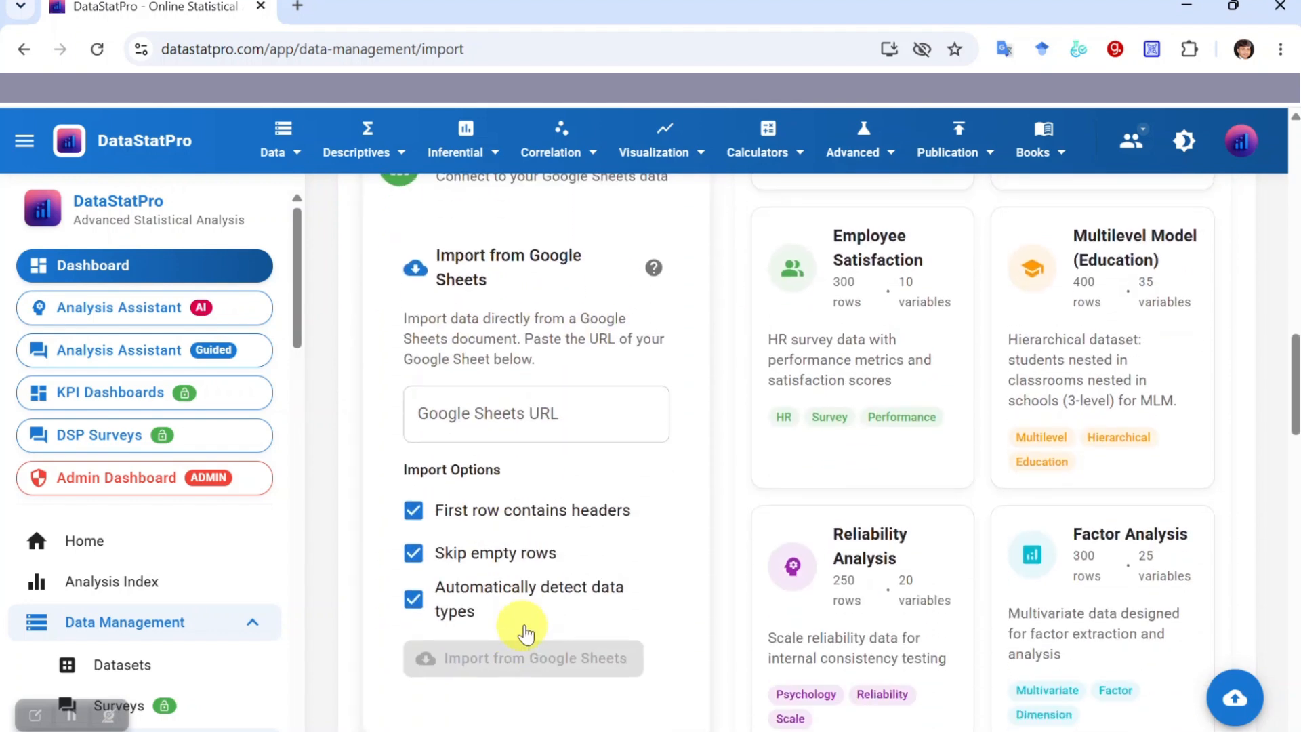
{"action": "scroll", "coordinate": [634, 604], "scroll_direction": "up", "scroll_amount": 8}
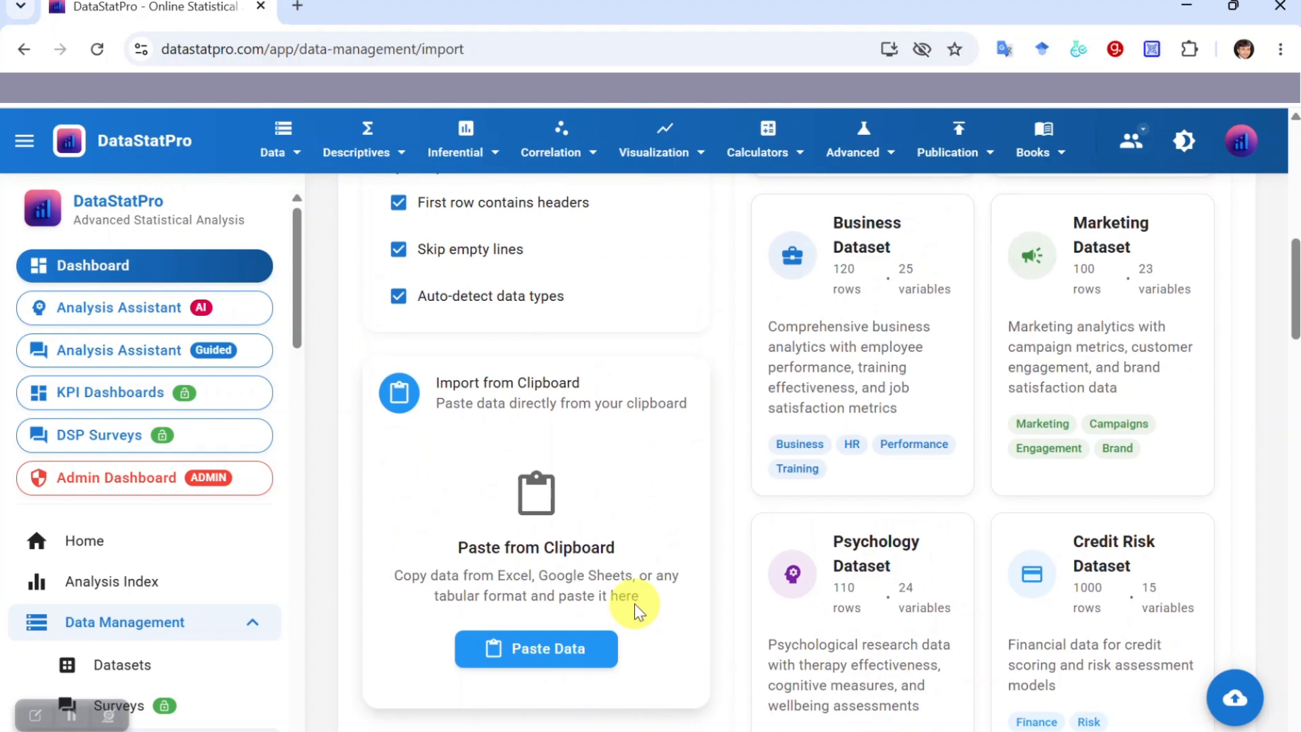
Load the sample Psychology Dataset and open it in the Data Editor.
{"action": "scroll", "coordinate": [623, 593], "scroll_direction": "down", "scroll_amount": 2}
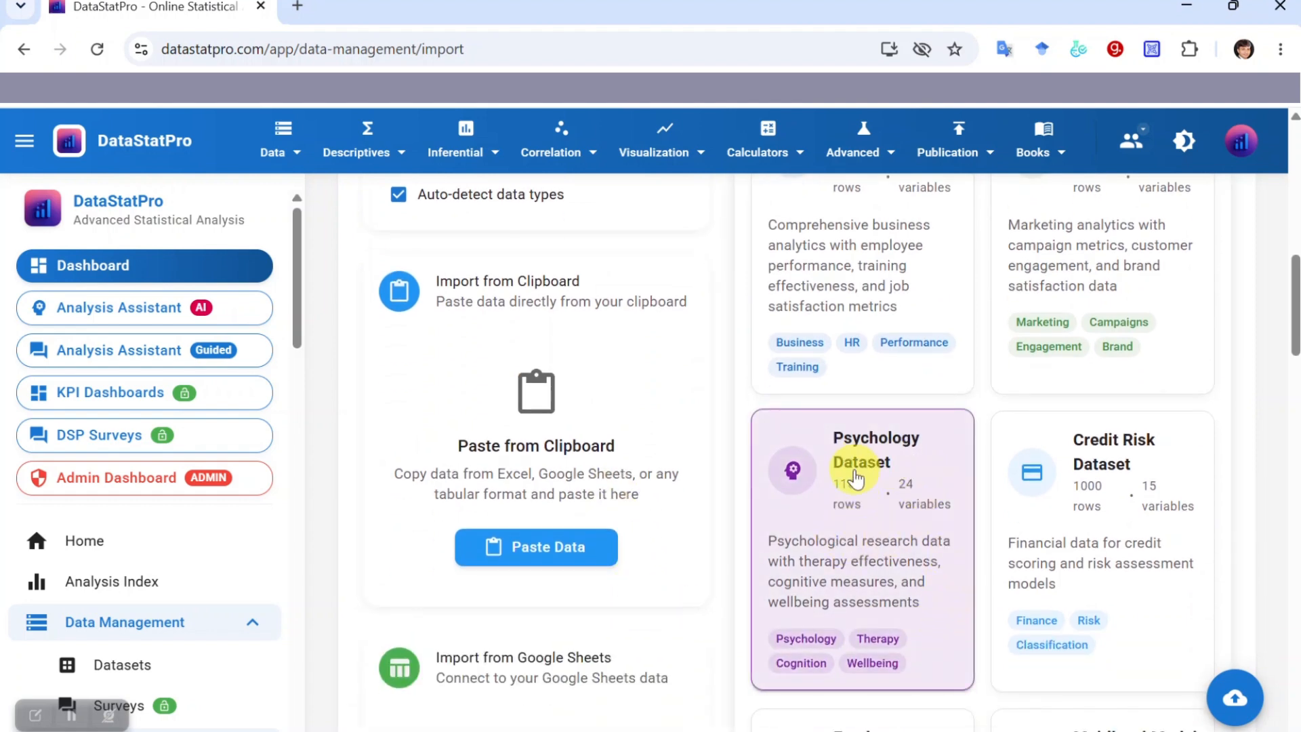
{"action": "left_click", "coordinate": [859, 522]}
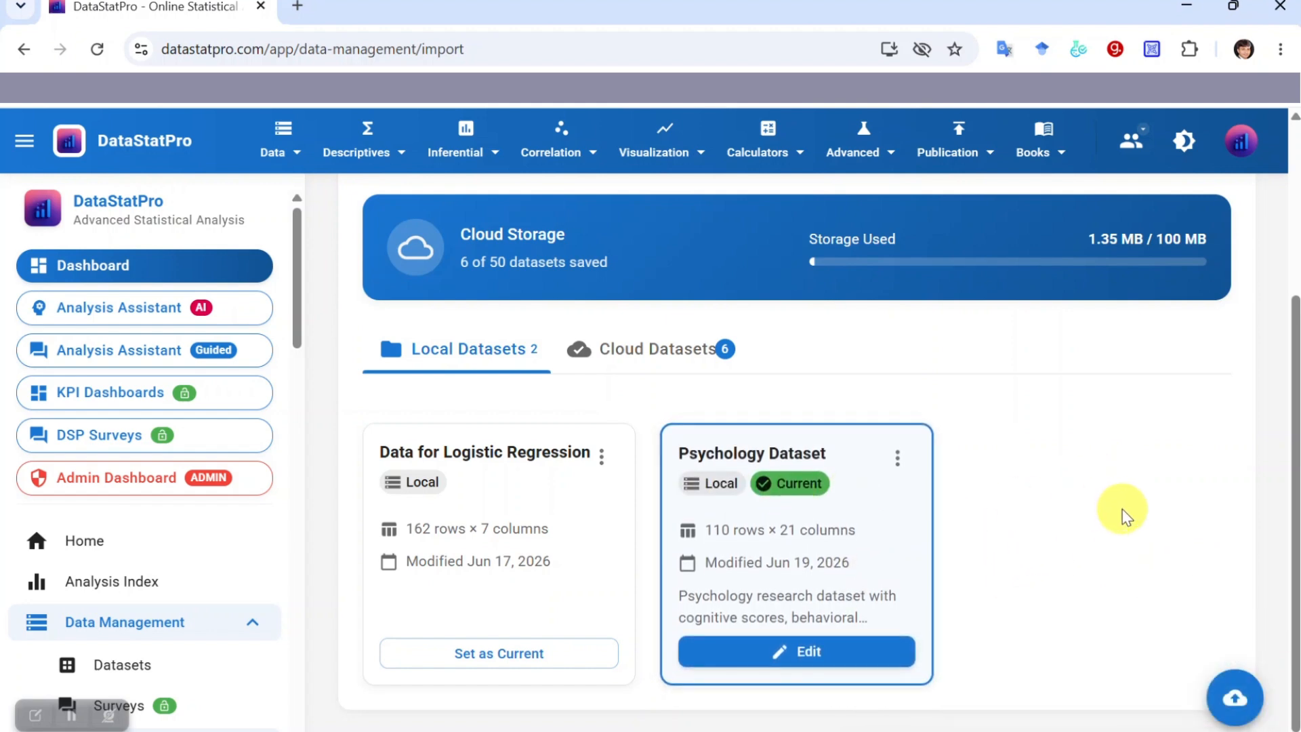
{"action": "left_click", "coordinate": [795, 662]}
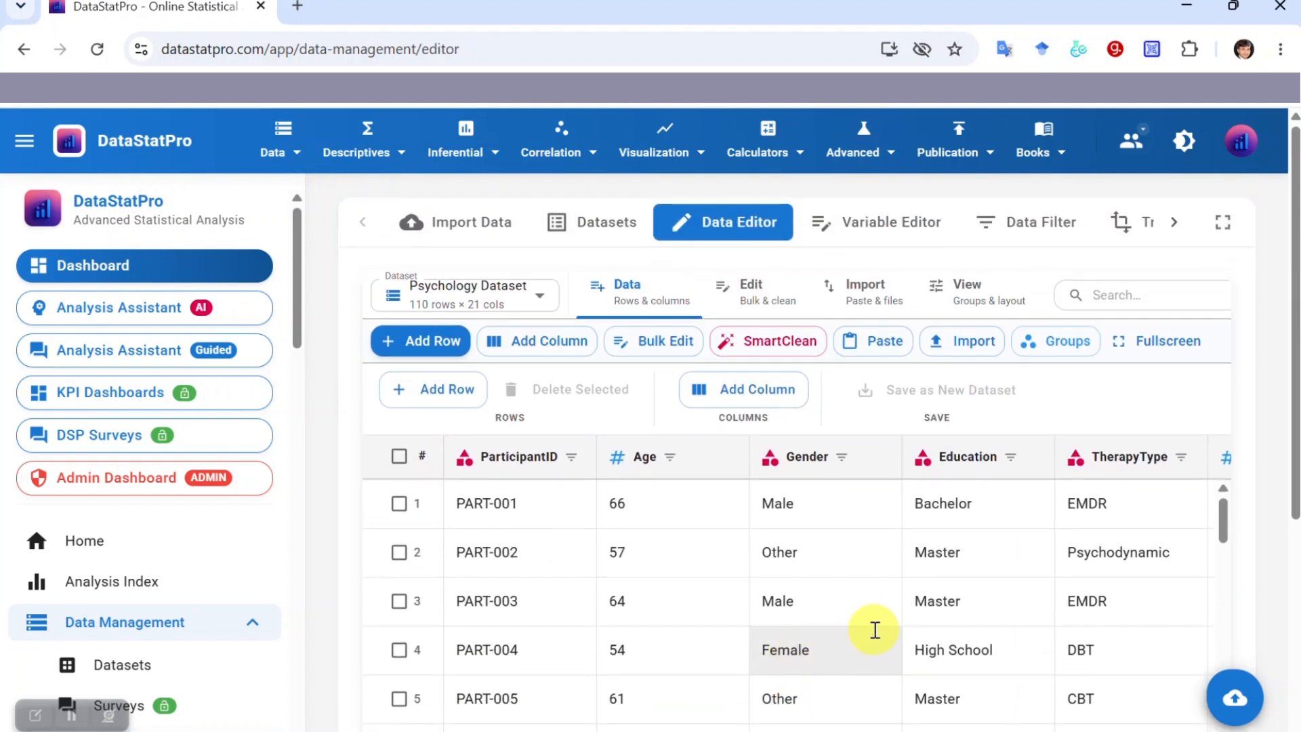
Examine the variables of the Psychology Dataset from ParticipantID across to Wellbeing10.
{"action": "scroll", "coordinate": [875, 630], "scroll_direction": "right", "scroll_amount": 5}
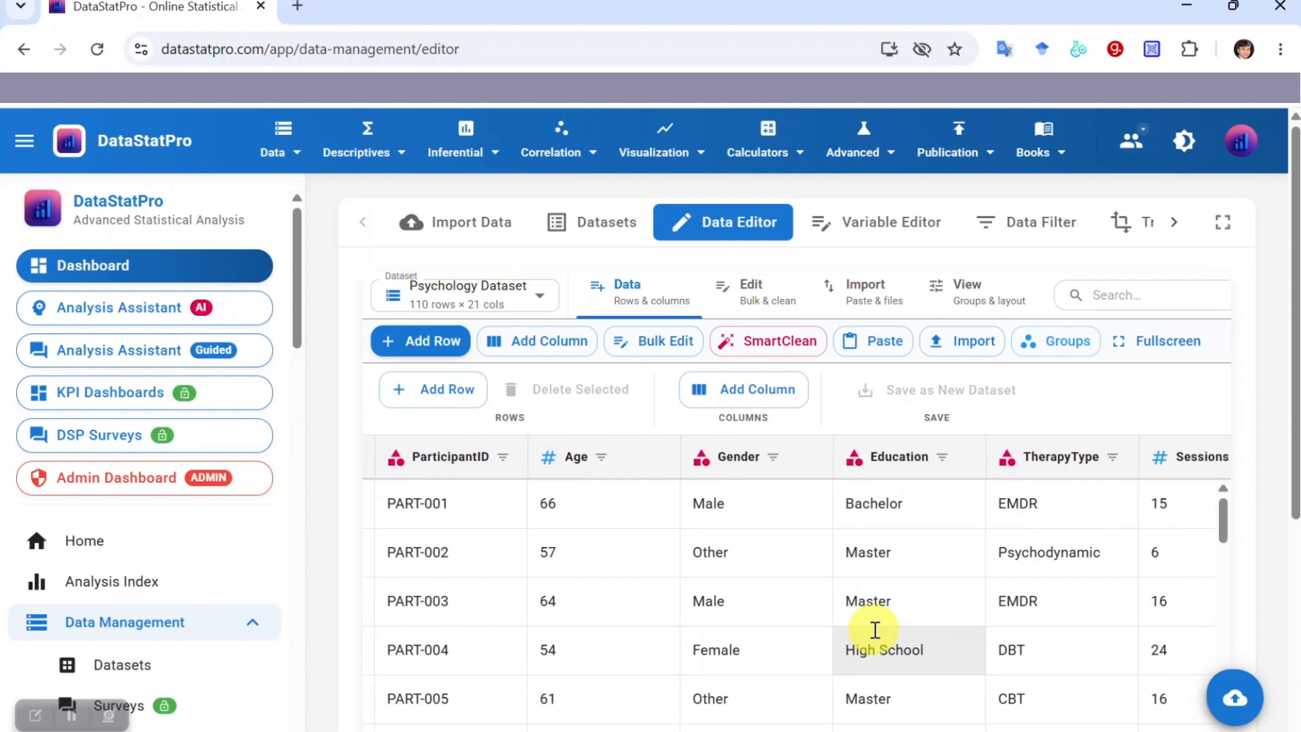
{"action": "scroll", "coordinate": [875, 630], "scroll_direction": "right", "scroll_amount": 9}
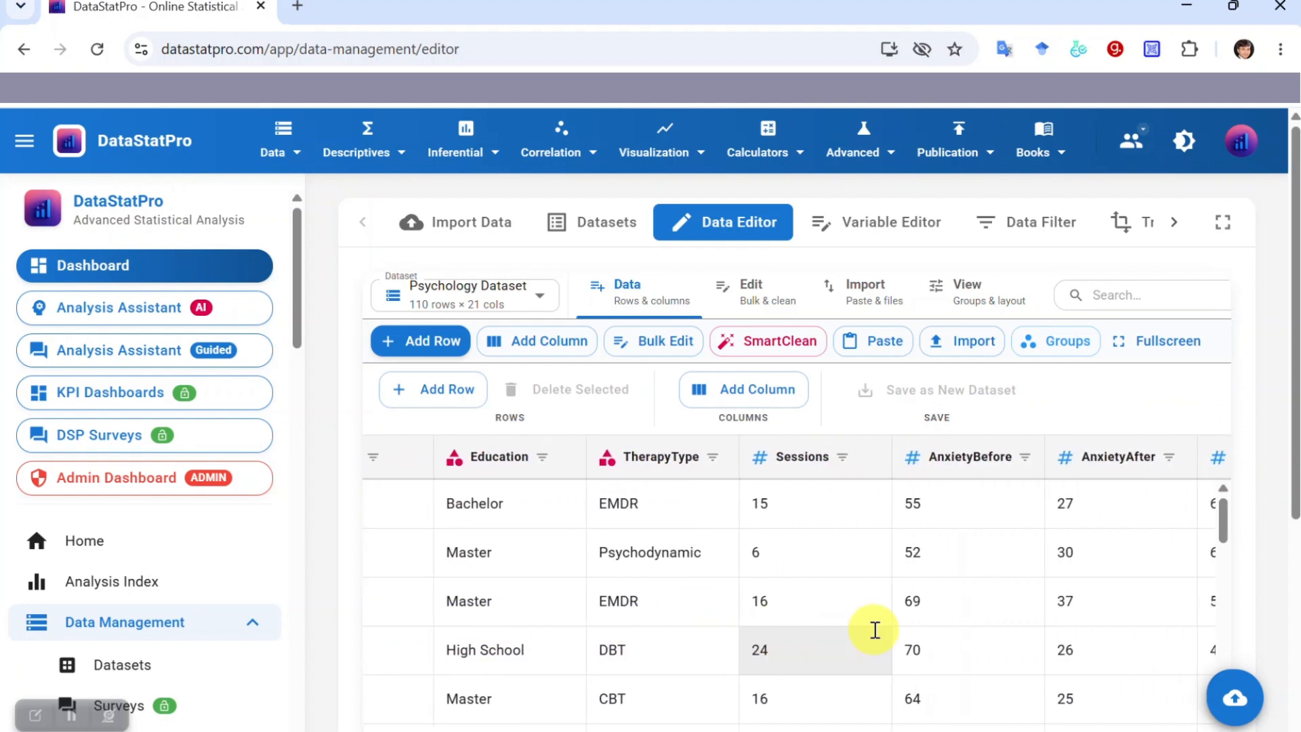
{"action": "scroll", "coordinate": [874, 629], "scroll_direction": "right", "scroll_amount": 6}
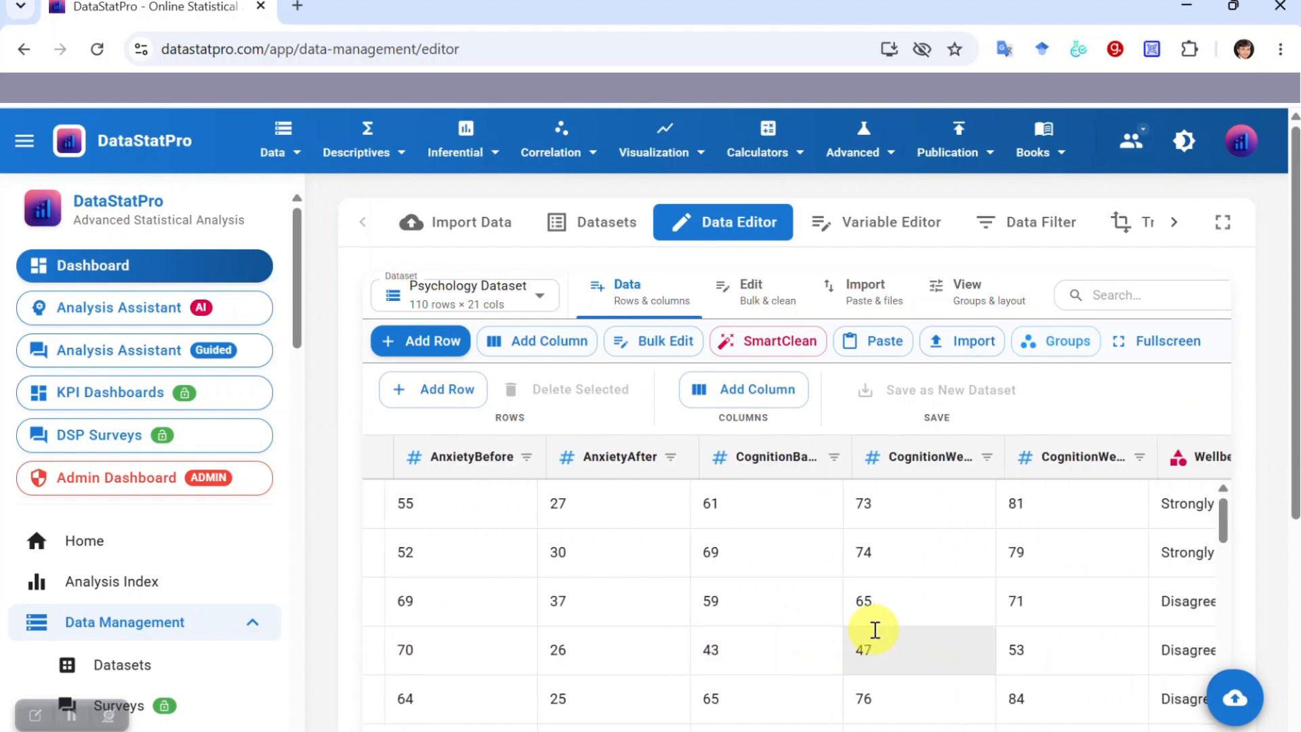
{"action": "scroll", "coordinate": [875, 630], "scroll_direction": "right", "scroll_amount": 2}
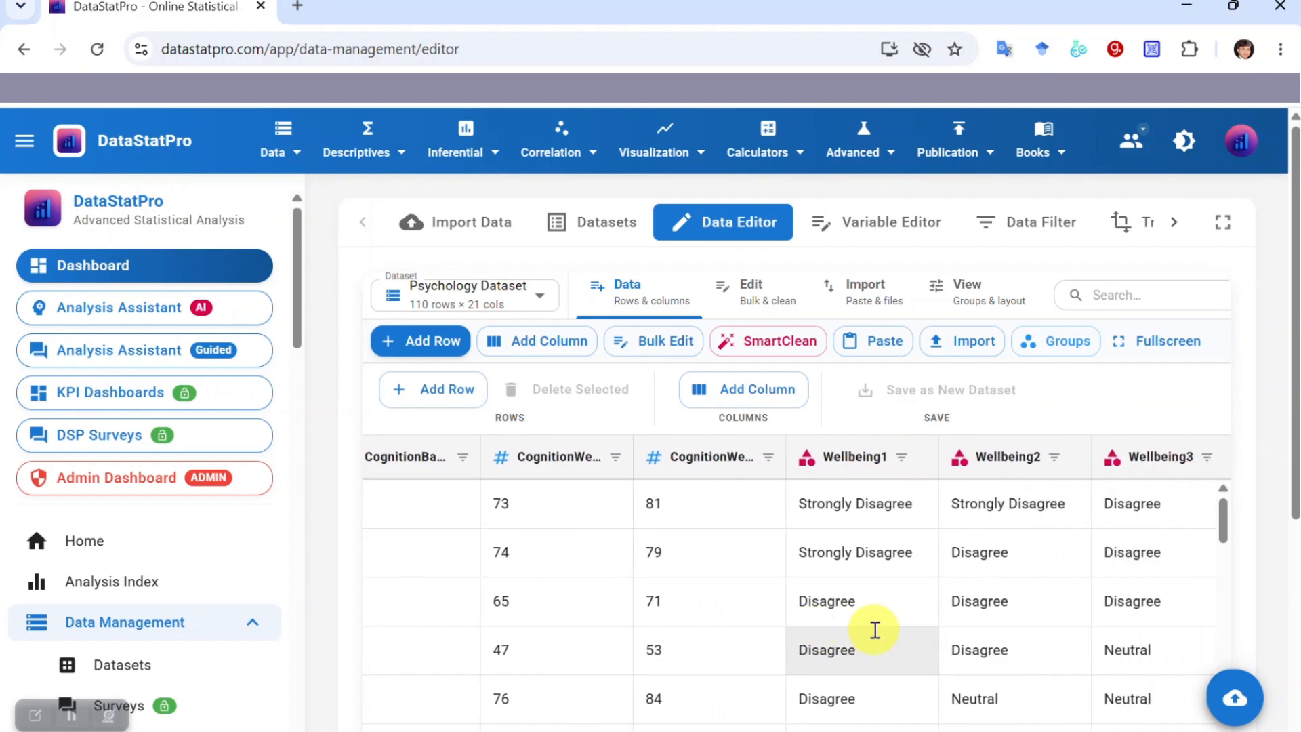
{"action": "scroll", "coordinate": [875, 630], "scroll_direction": "right", "scroll_amount": 2}
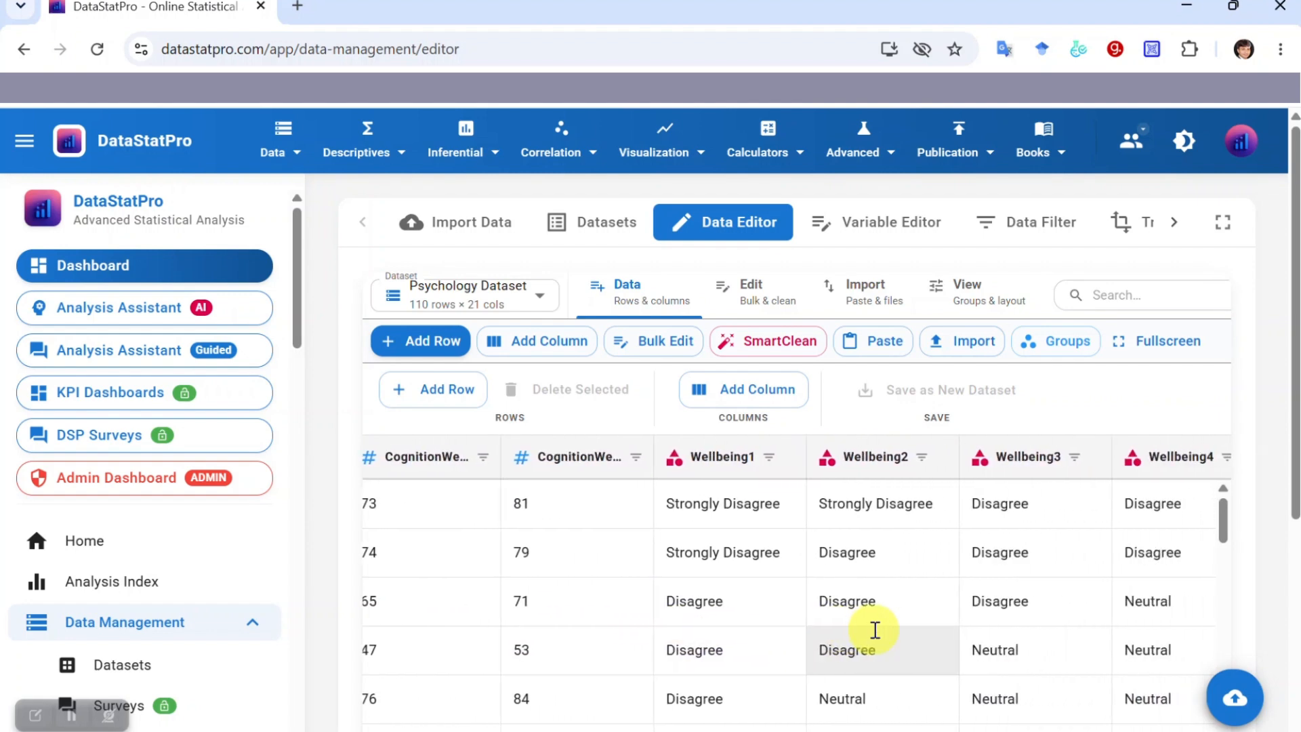
{"action": "scroll", "coordinate": [875, 630], "scroll_direction": "right", "scroll_amount": 3}
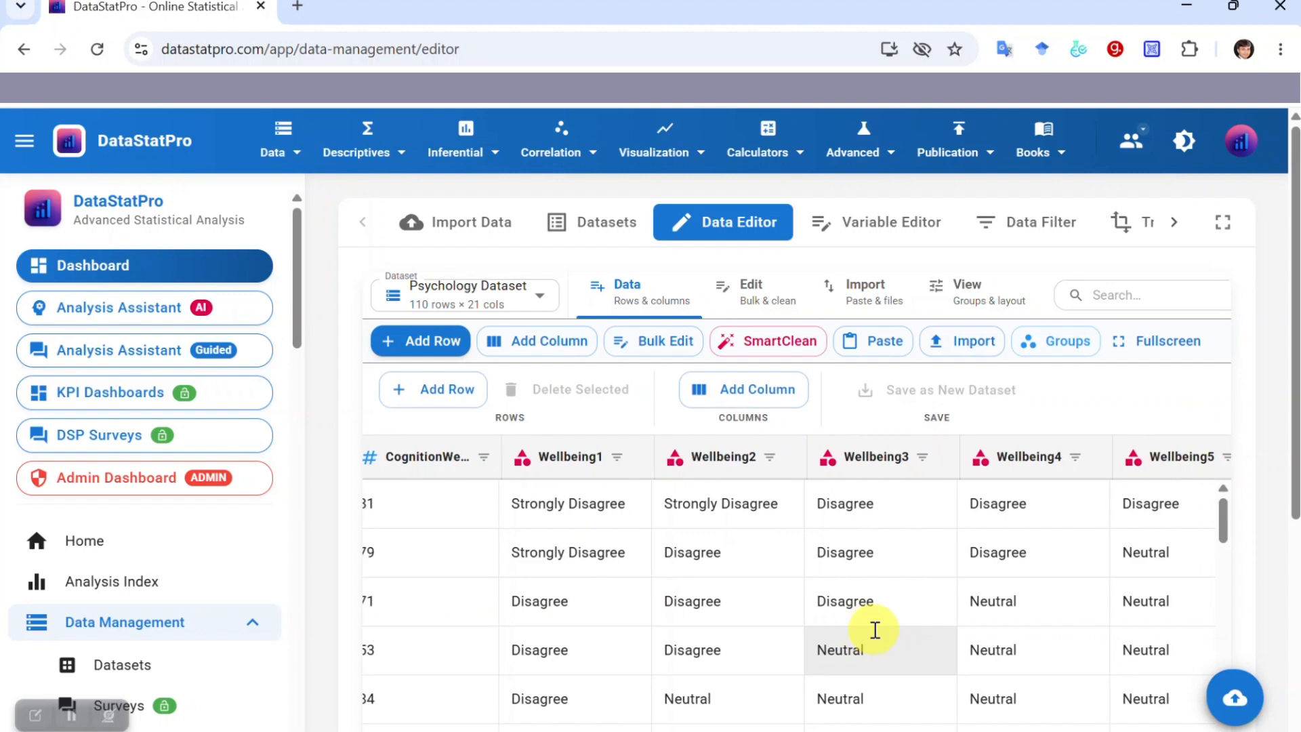
{"action": "scroll", "coordinate": [875, 630], "scroll_direction": "right", "scroll_amount": 1}
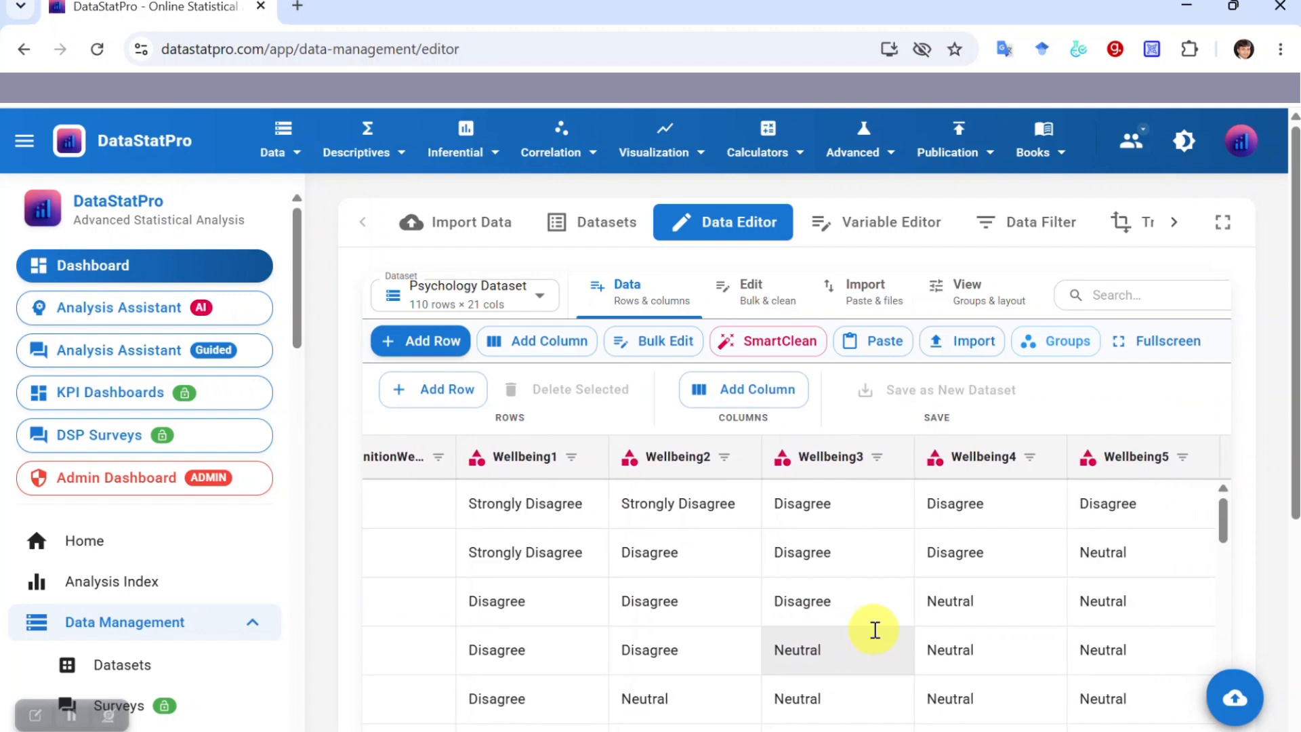
{"action": "scroll", "coordinate": [875, 630], "scroll_direction": "right", "scroll_amount": 1}
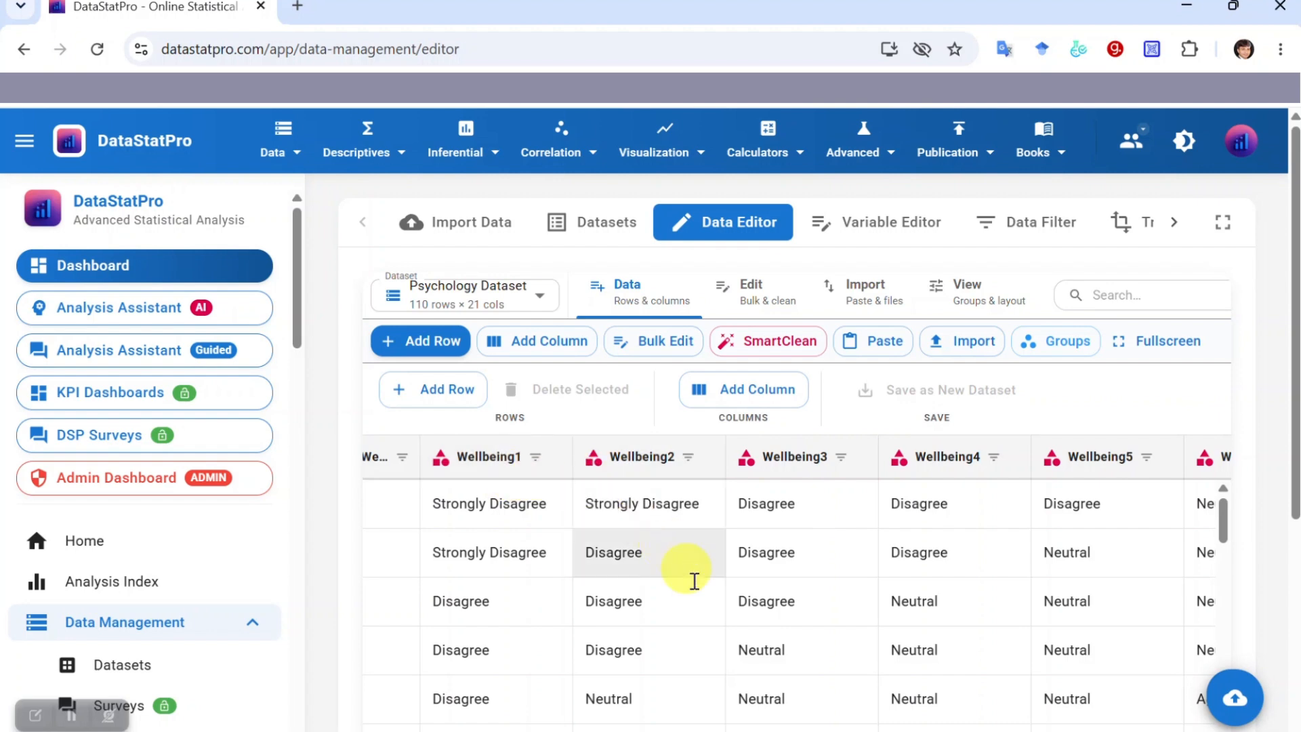
{"action": "scroll", "coordinate": [704, 597], "scroll_direction": "right", "scroll_amount": 1}
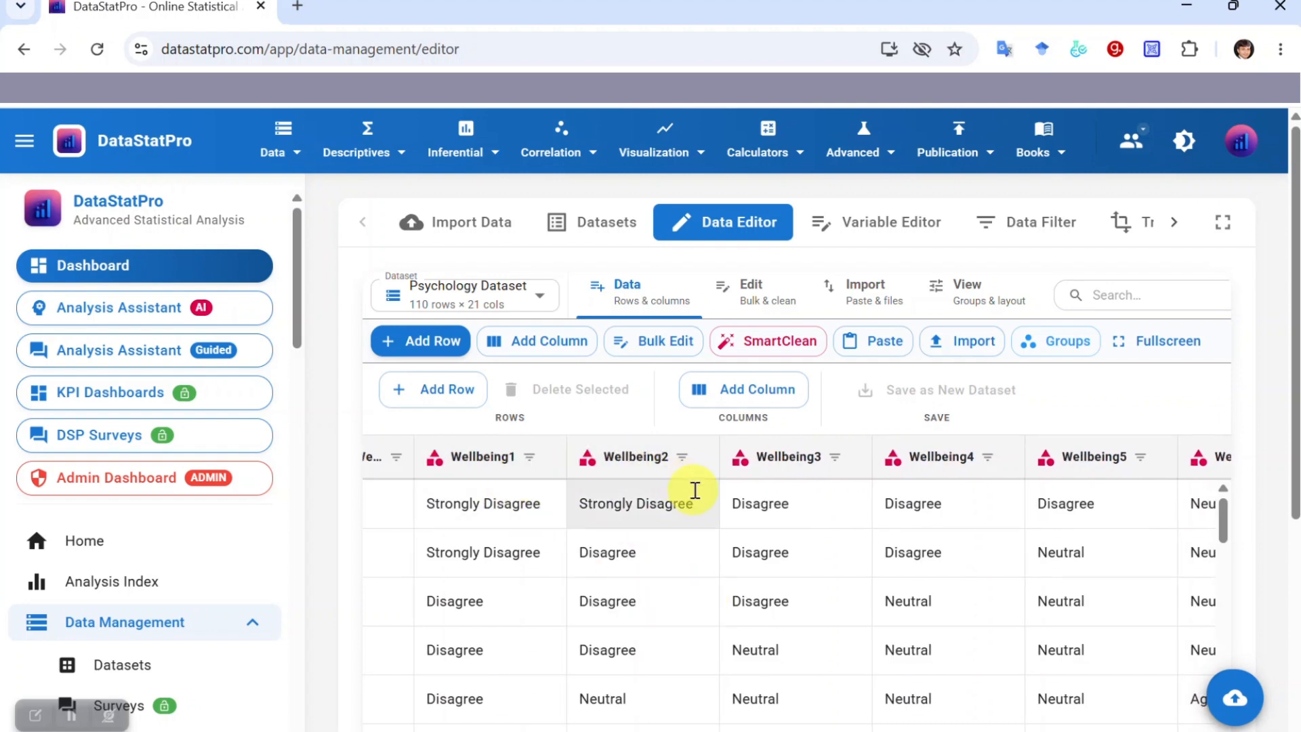
{"action": "scroll", "coordinate": [694, 490], "scroll_direction": "right", "scroll_amount": 5}
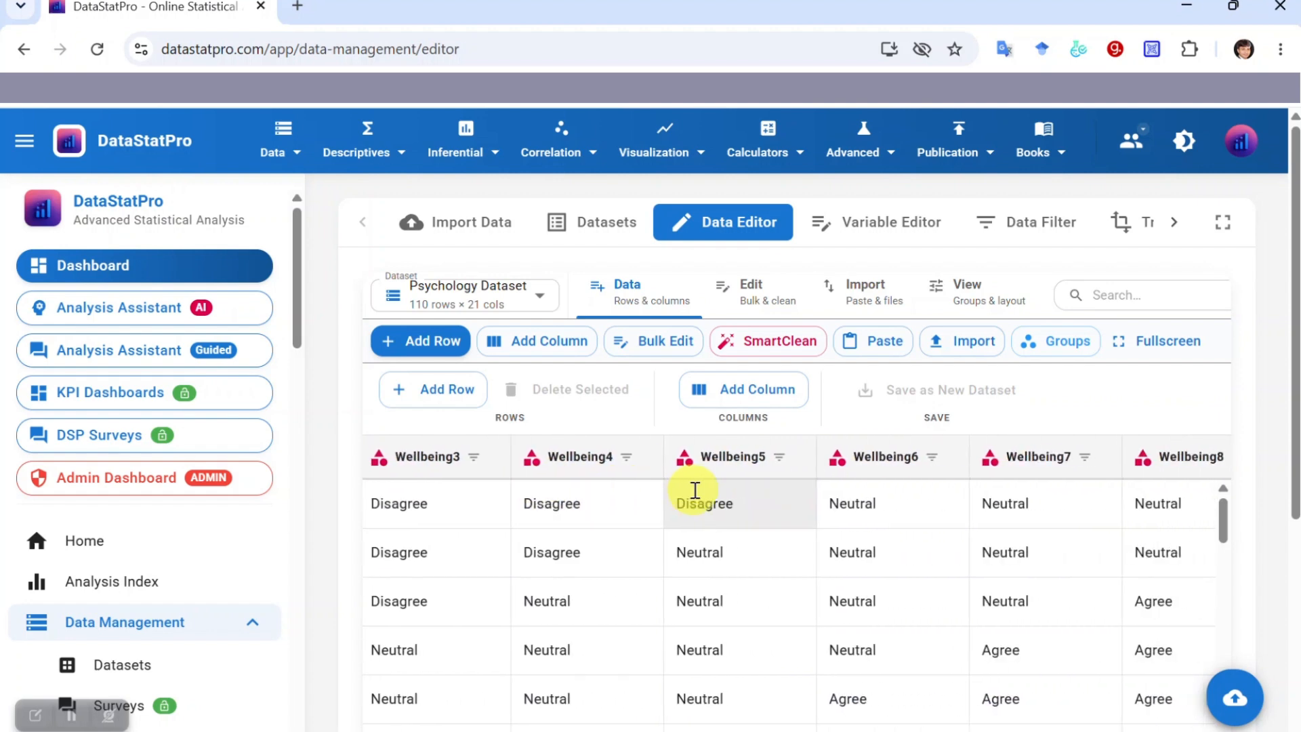
{"action": "scroll", "coordinate": [694, 489], "scroll_direction": "right", "scroll_amount": 6}
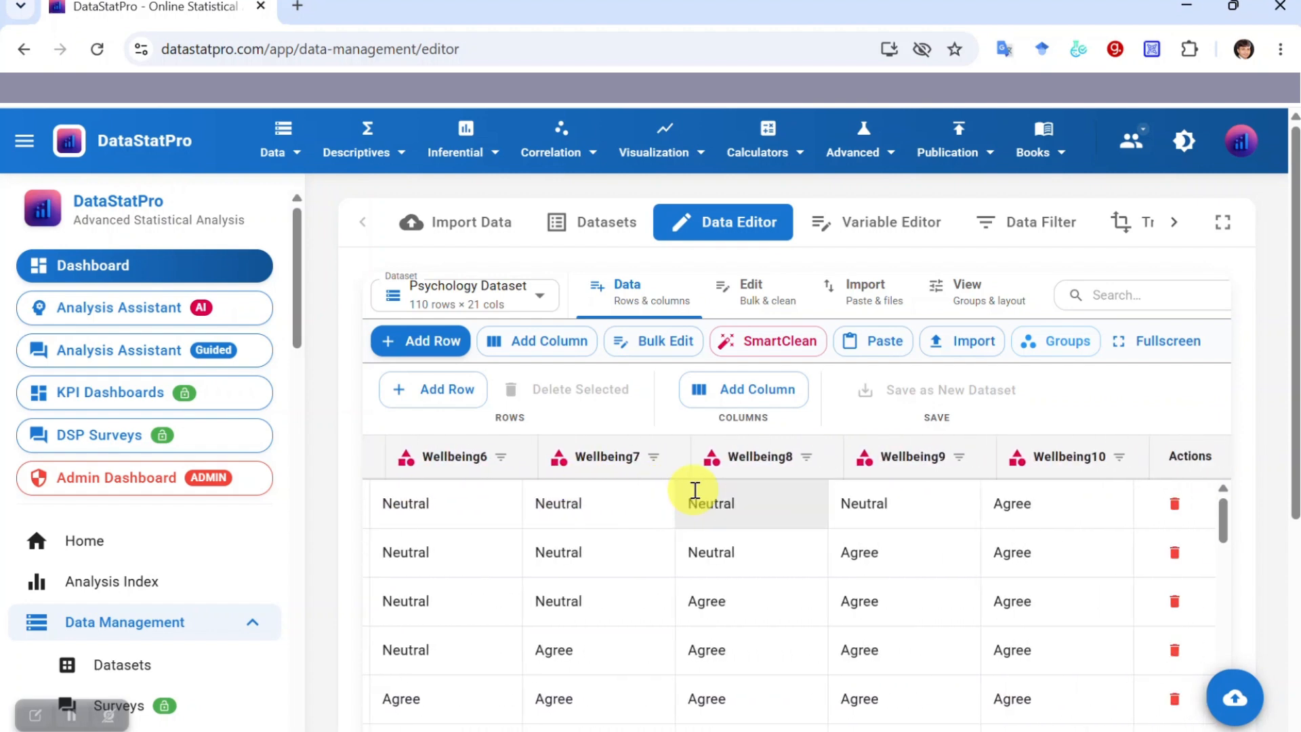
Examine the Likert-style text responses in the Wellbeing items further down the rows of the dataset.
{"action": "scroll", "coordinate": [694, 489], "scroll_direction": "left", "scroll_amount": 4}
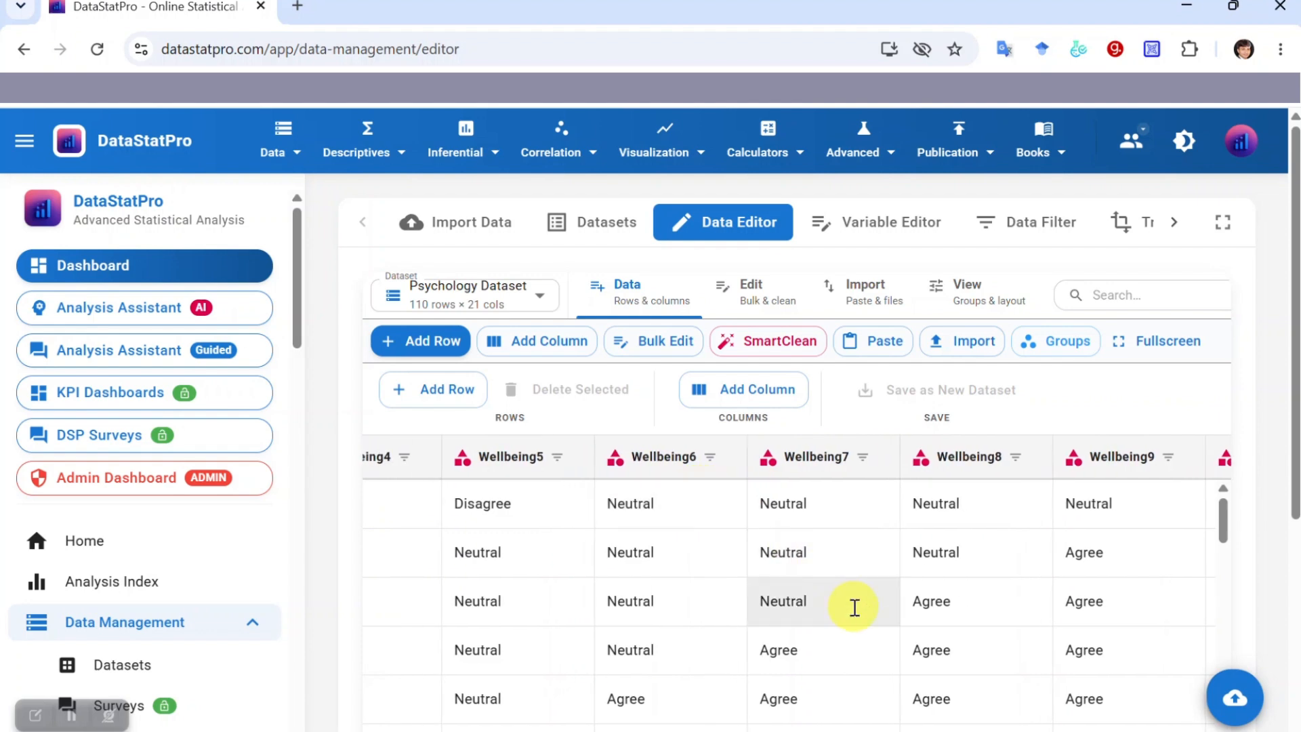
{"action": "scroll", "coordinate": [853, 607], "scroll_direction": "down", "scroll_amount": 1}
{"action": "scroll", "coordinate": [855, 608], "scroll_direction": "down", "scroll_amount": 5}
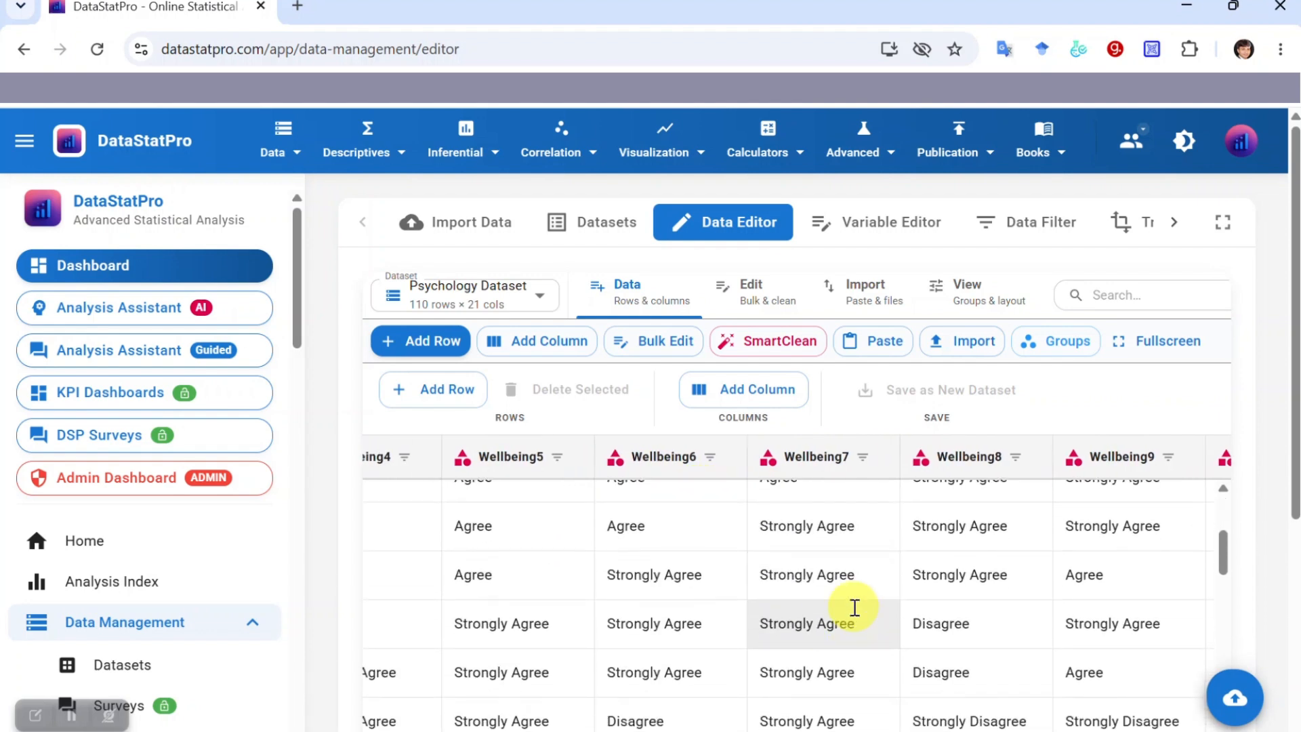
{"action": "scroll", "coordinate": [855, 607], "scroll_direction": "down", "scroll_amount": 2}
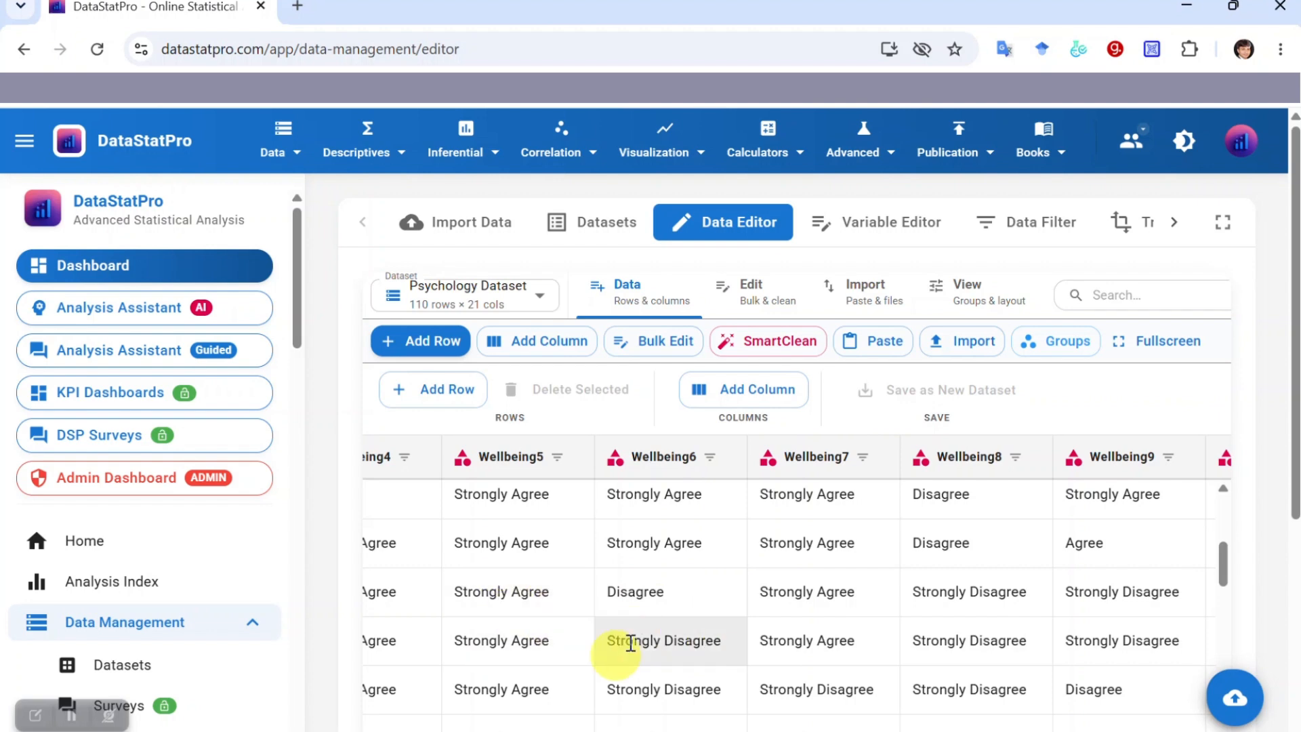
{"action": "scroll", "coordinate": [634, 632], "scroll_direction": "left", "scroll_amount": 5}
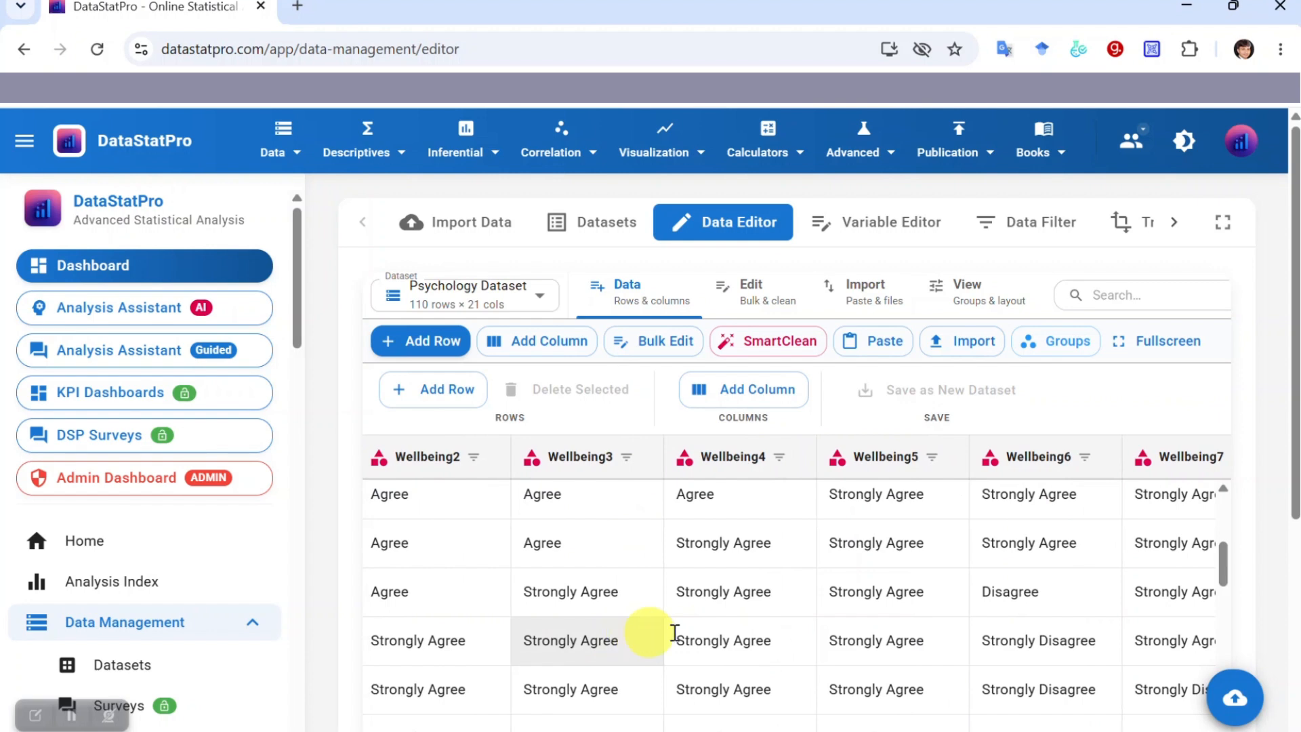
{"action": "scroll", "coordinate": [774, 634], "scroll_direction": "left", "scroll_amount": 6}
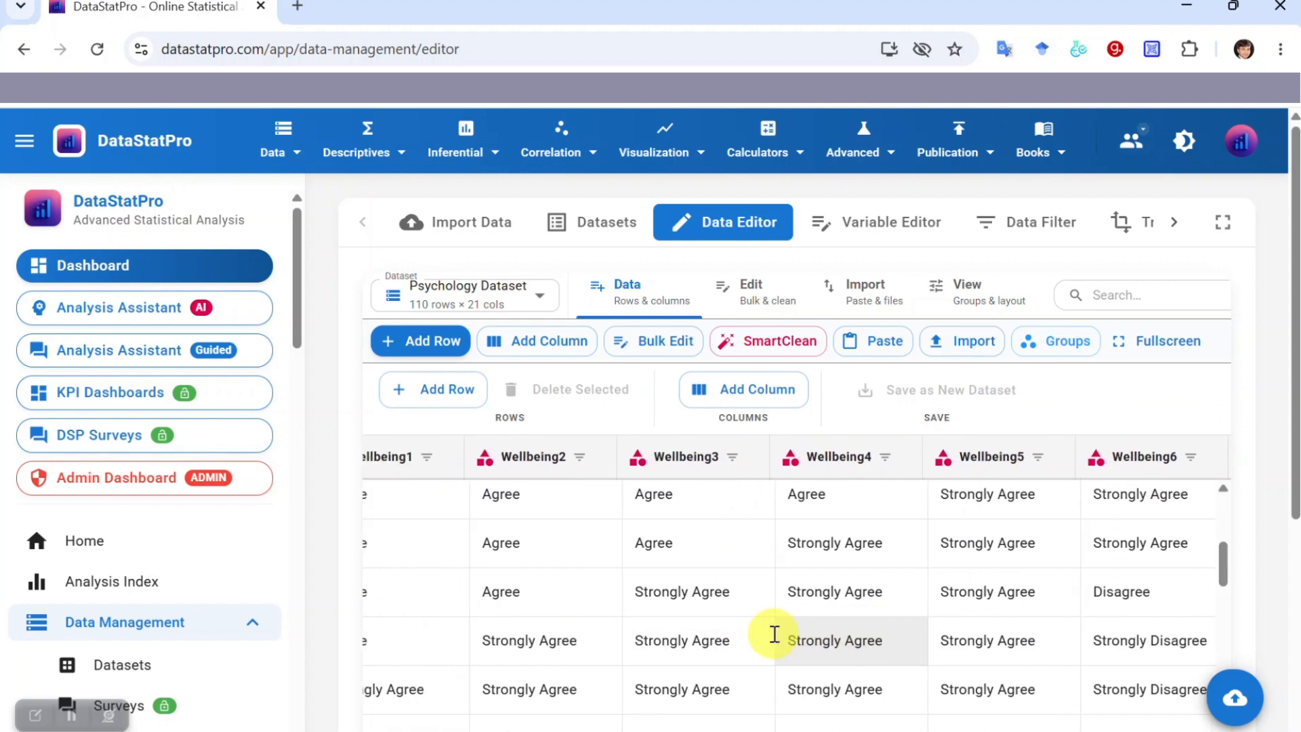
{"action": "scroll", "coordinate": [775, 633], "scroll_direction": "right", "scroll_amount": 3}
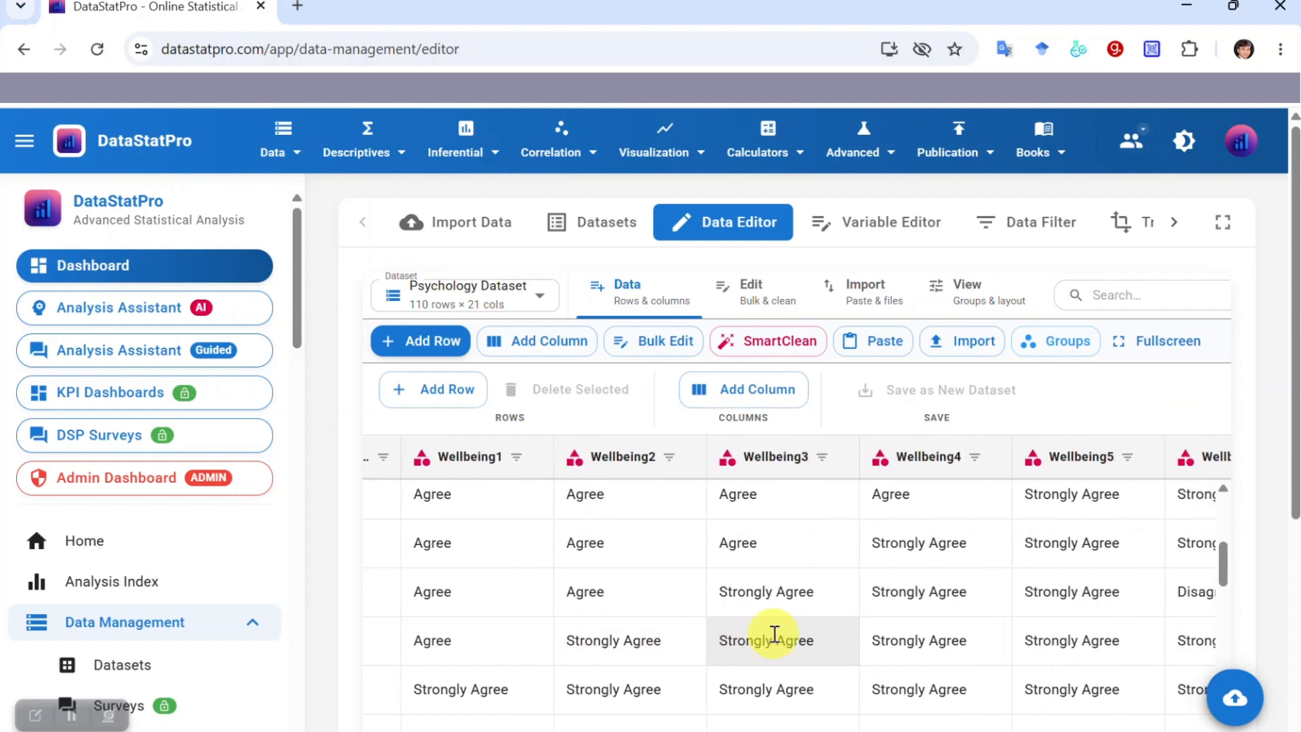
Open the data transformation tool for the Psychology Dataset and bring up the available transformations.
{"action": "left_click", "coordinate": [1176, 223]}
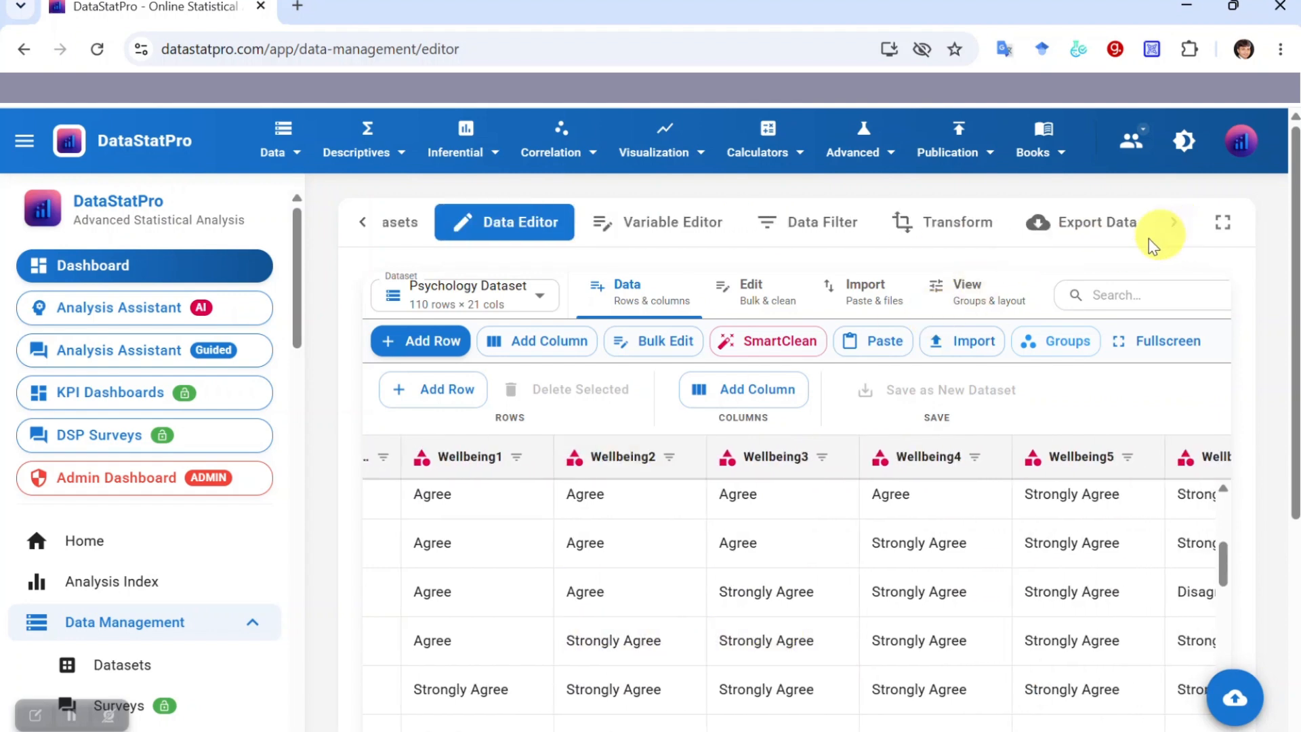
{"action": "left_click", "coordinate": [944, 235]}
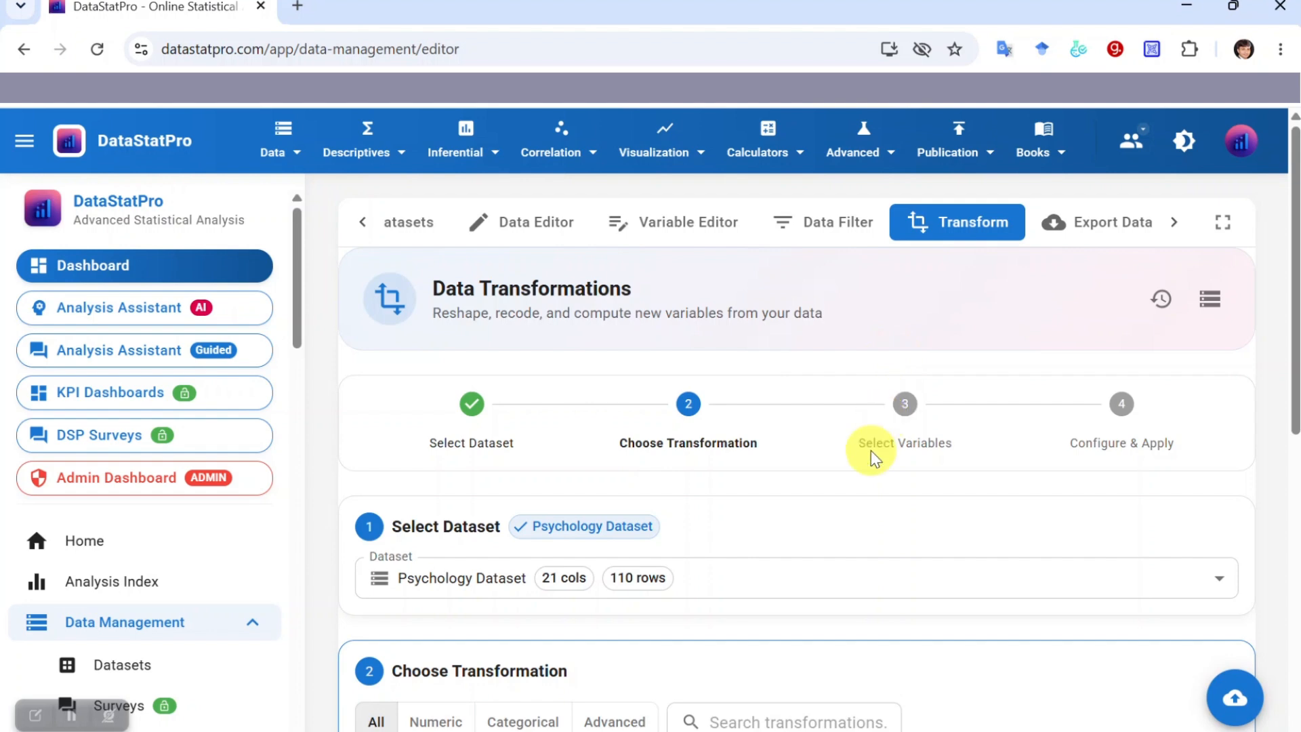
{"action": "scroll", "coordinate": [872, 450], "scroll_direction": "down", "scroll_amount": 3}
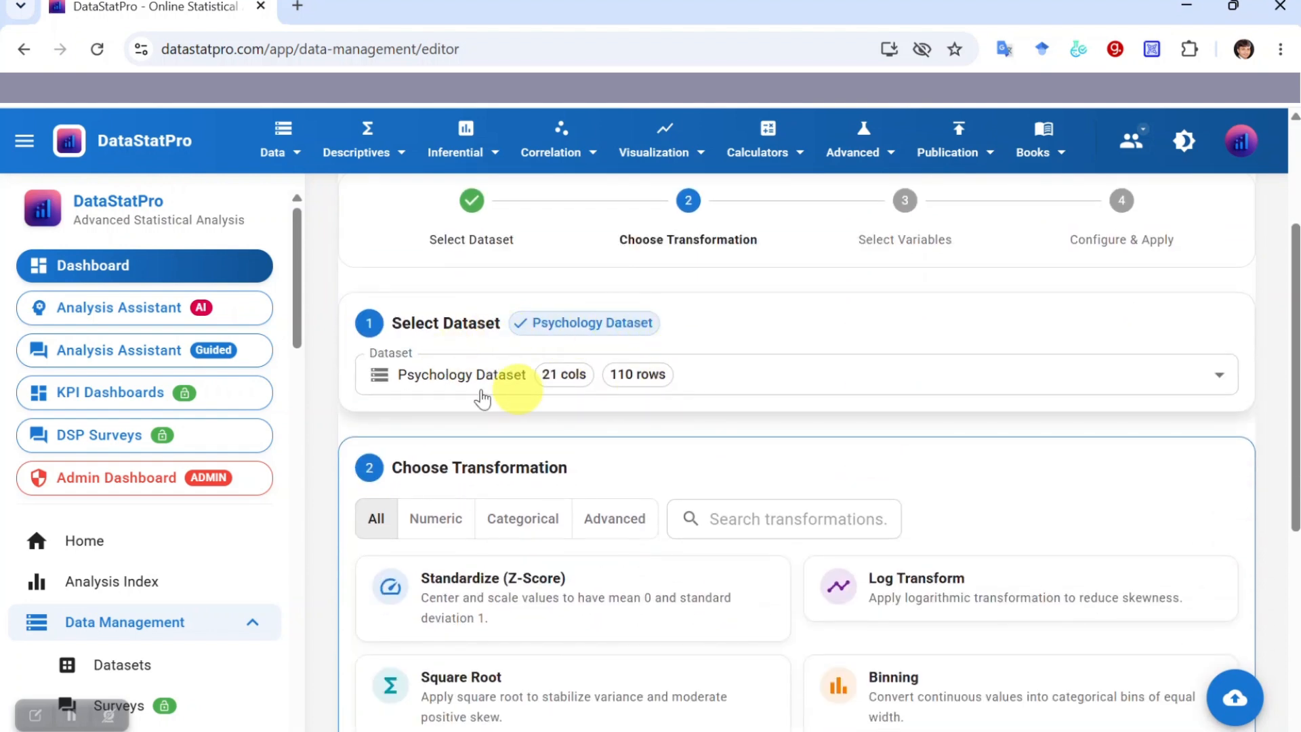
Choose the Composite Score transformation for the Psychology Dataset.
{"action": "left_click", "coordinate": [1219, 384]}
{"action": "left_click", "coordinate": [1220, 383]}
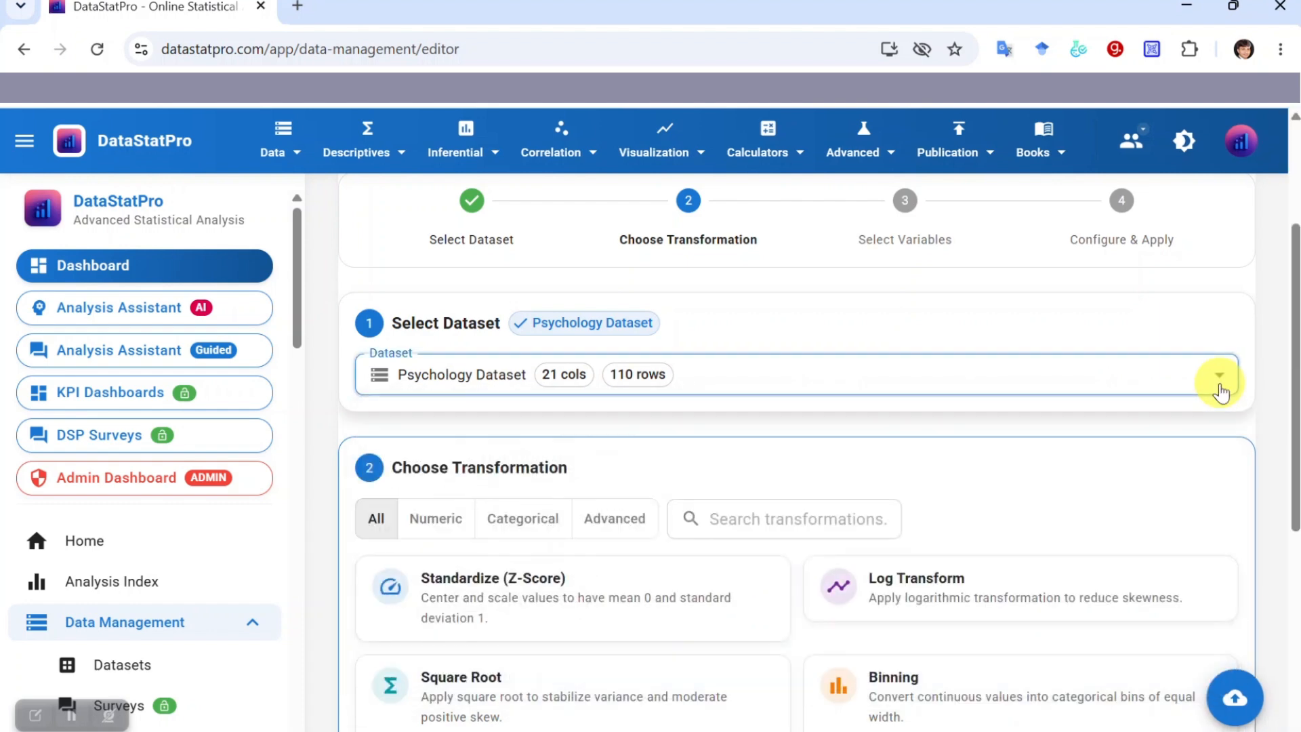
{"action": "scroll", "coordinate": [900, 465], "scroll_direction": "down", "scroll_amount": 3}
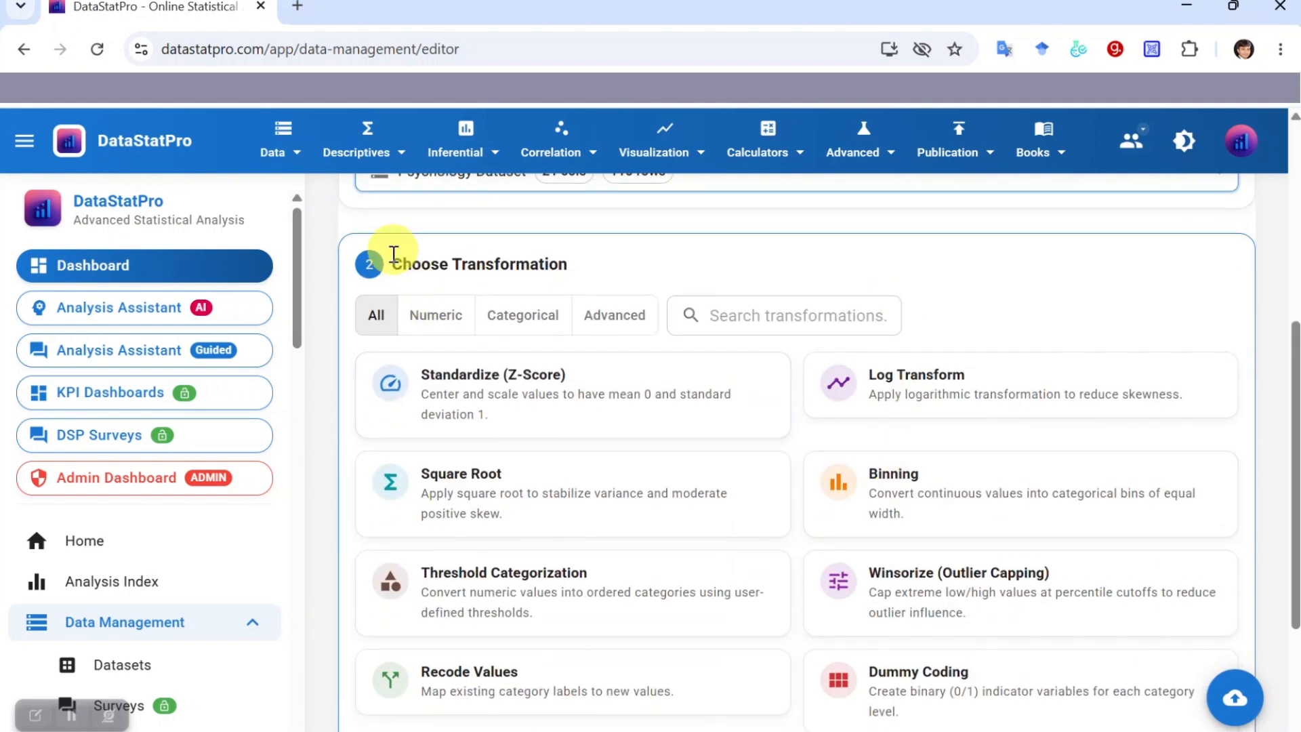
{"action": "left_click_drag", "start_coordinate": [393, 263], "coordinate": [568, 266]}
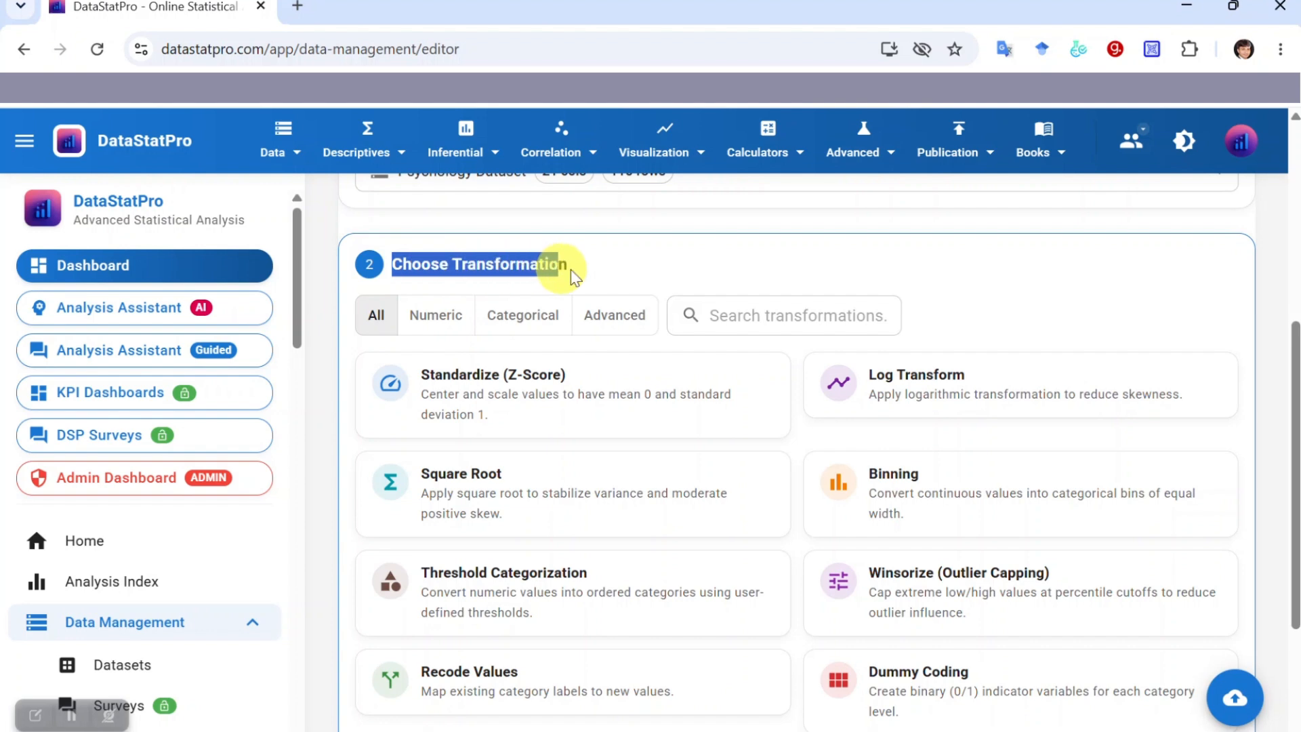
{"action": "scroll", "coordinate": [560, 407], "scroll_direction": "down", "scroll_amount": 1}
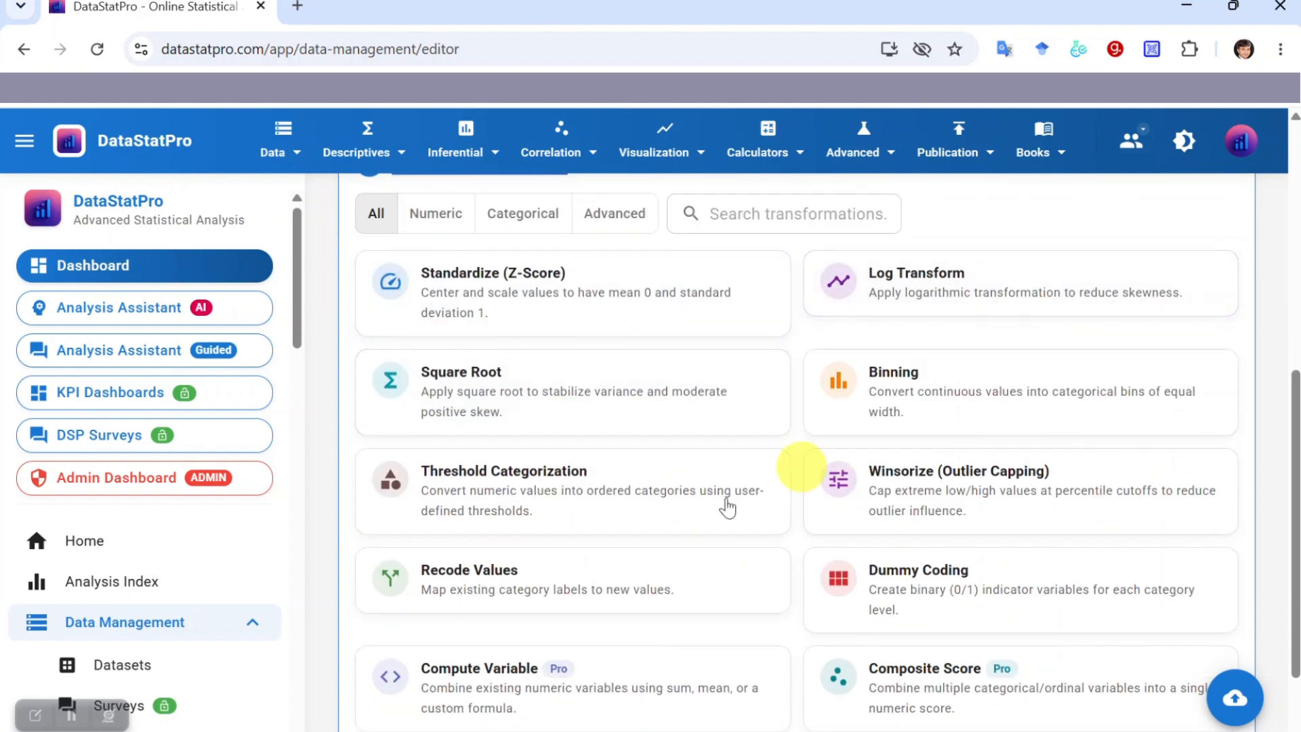
{"action": "scroll", "coordinate": [712, 514], "scroll_direction": "down", "scroll_amount": 1}
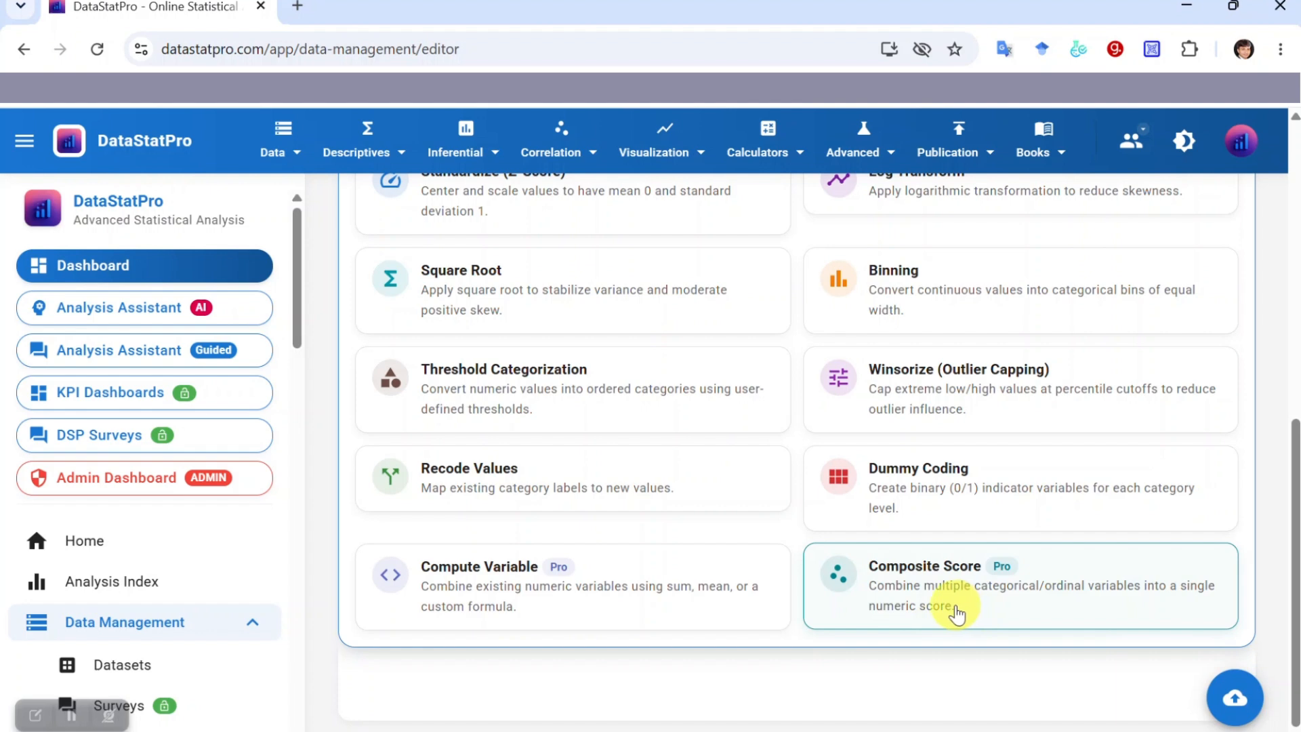
{"action": "left_click", "coordinate": [935, 600]}
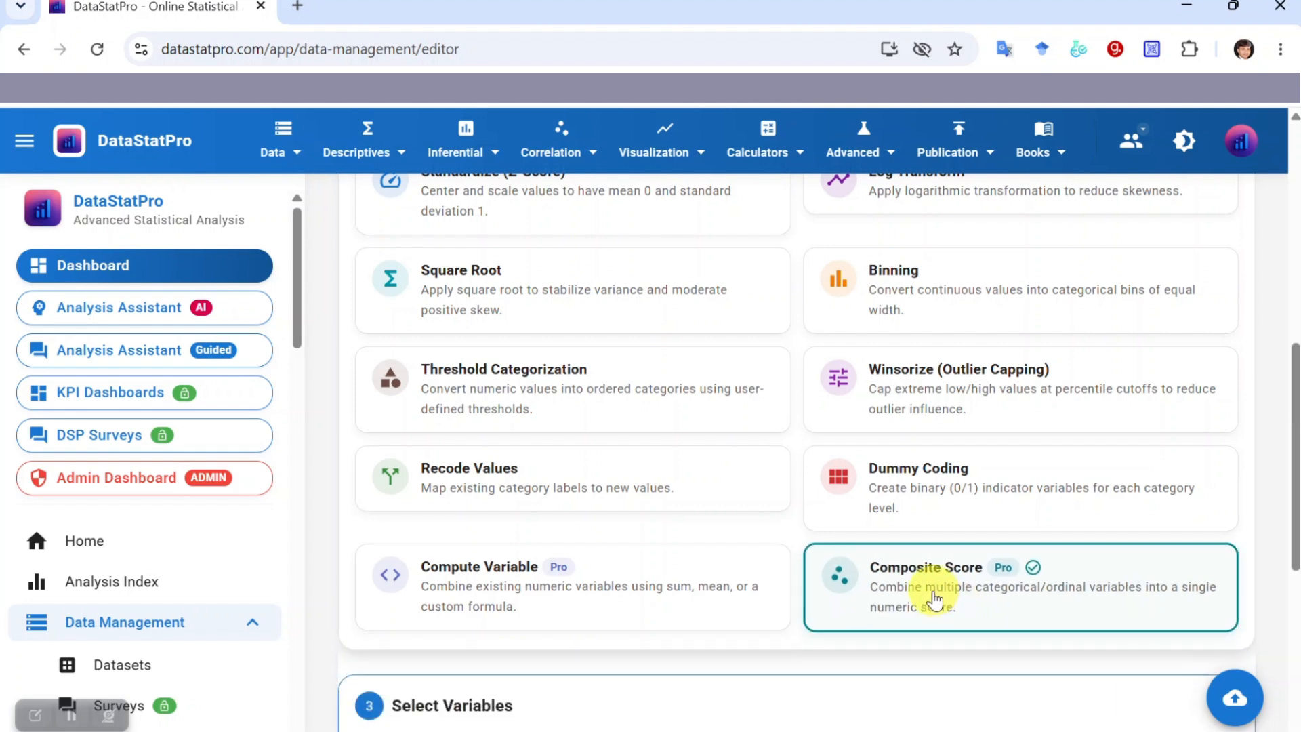
Select the ten variables Wellbeing1 through Wellbeing10 for the composite score.
{"action": "scroll", "coordinate": [932, 595], "scroll_direction": "down", "scroll_amount": 6}
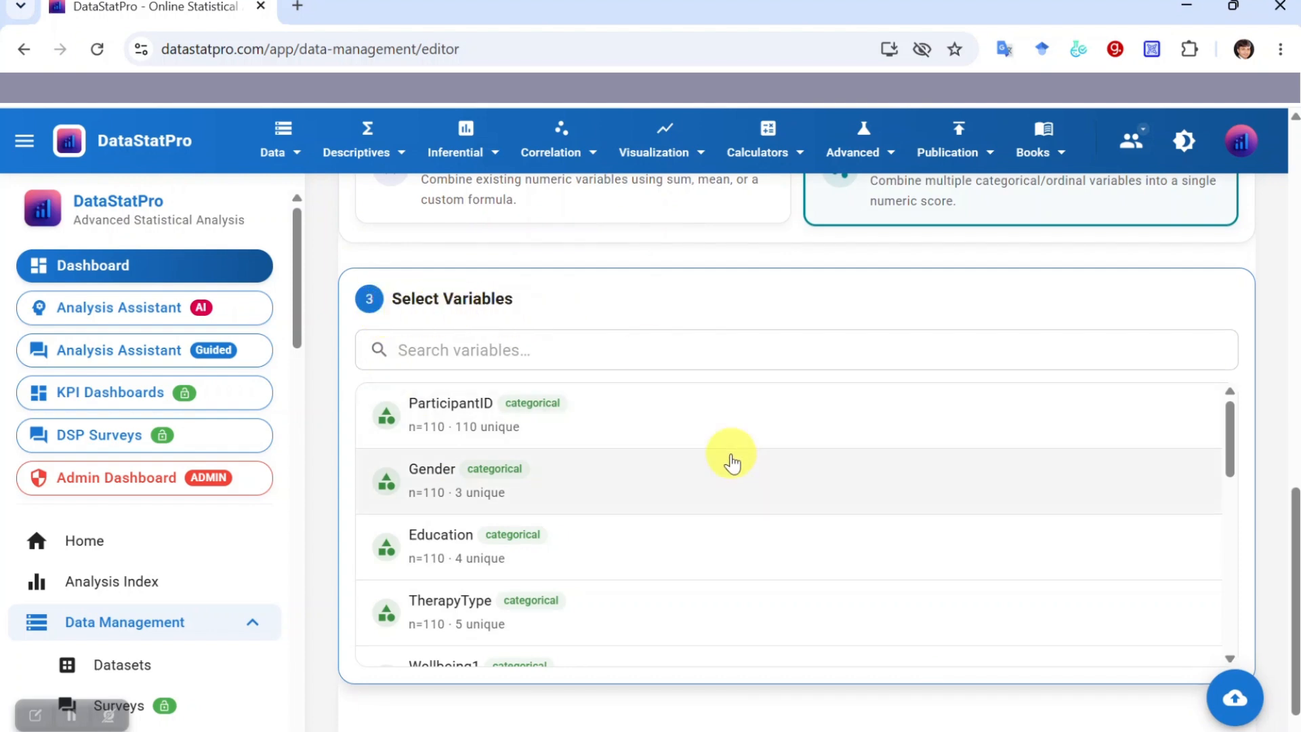
{"action": "scroll", "coordinate": [732, 463], "scroll_direction": "down", "scroll_amount": 5}
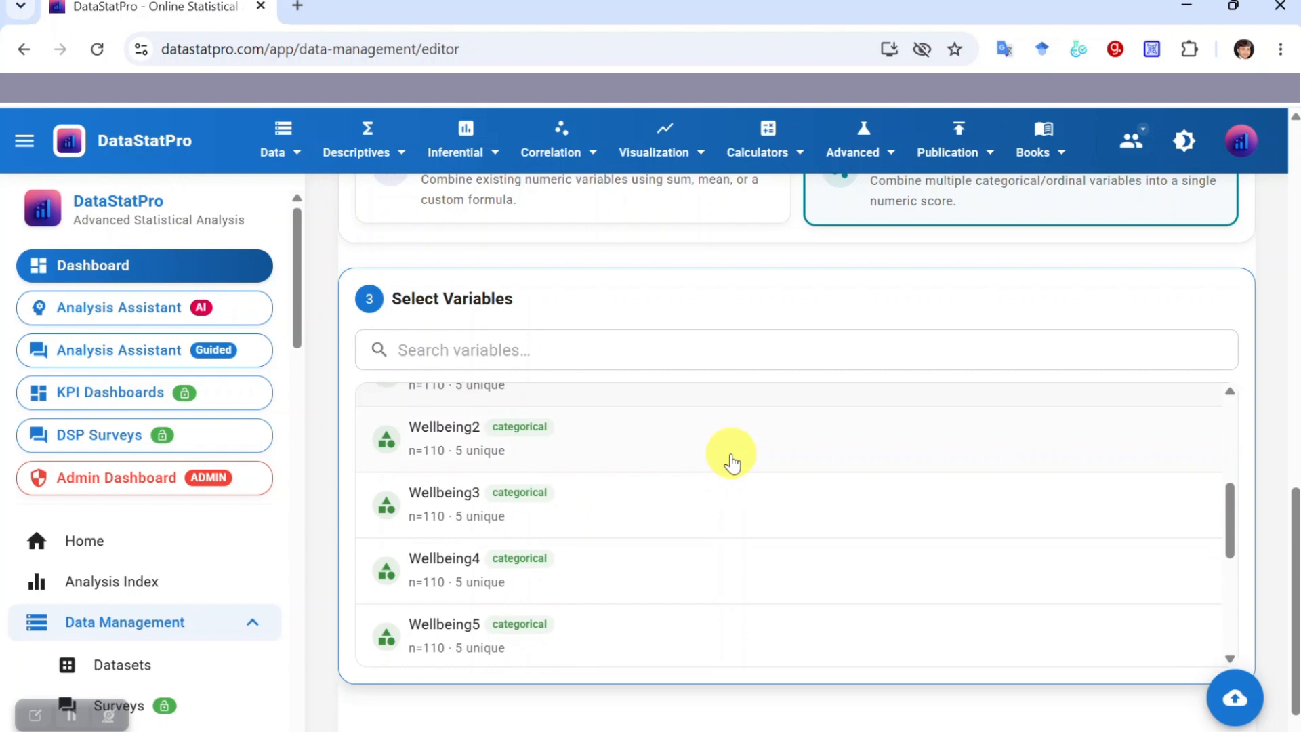
{"action": "scroll", "coordinate": [731, 462], "scroll_direction": "up", "scroll_amount": 2}
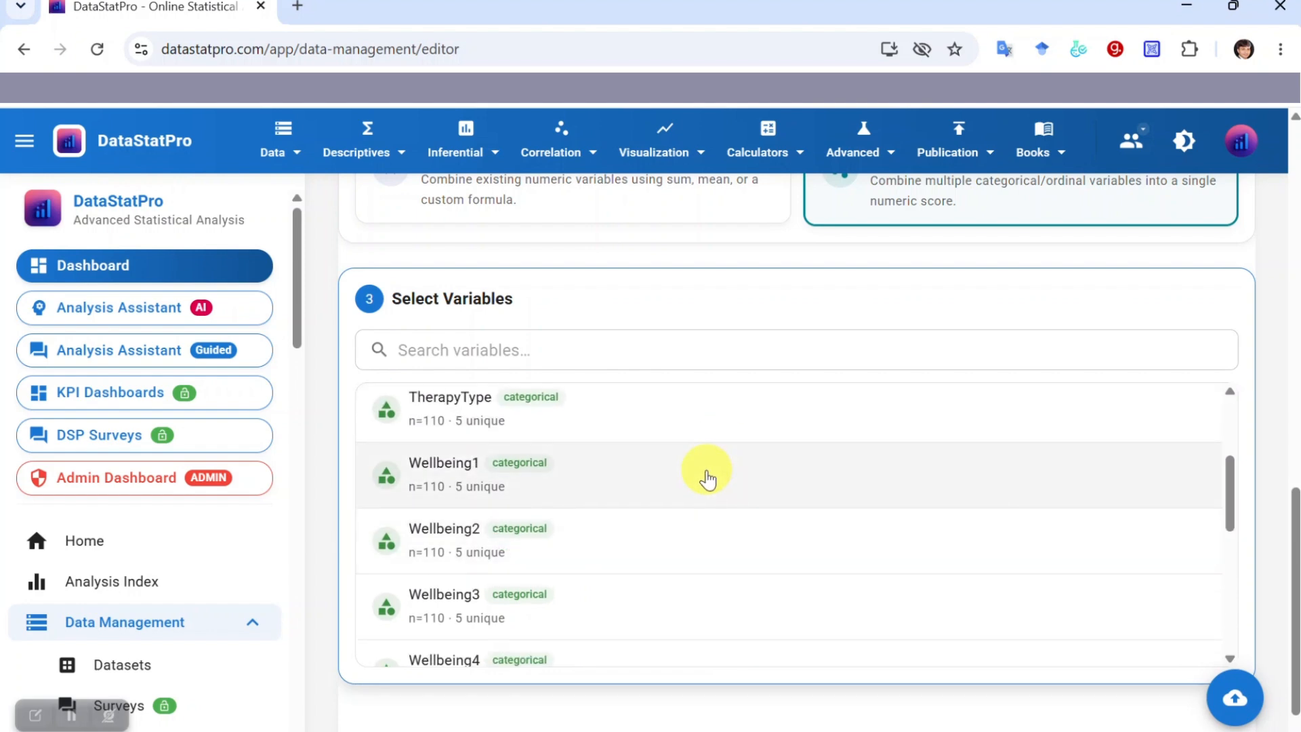
{"action": "left_click", "coordinate": [642, 486]}
{"action": "scroll", "coordinate": [615, 546], "scroll_direction": "down", "scroll_amount": 2}
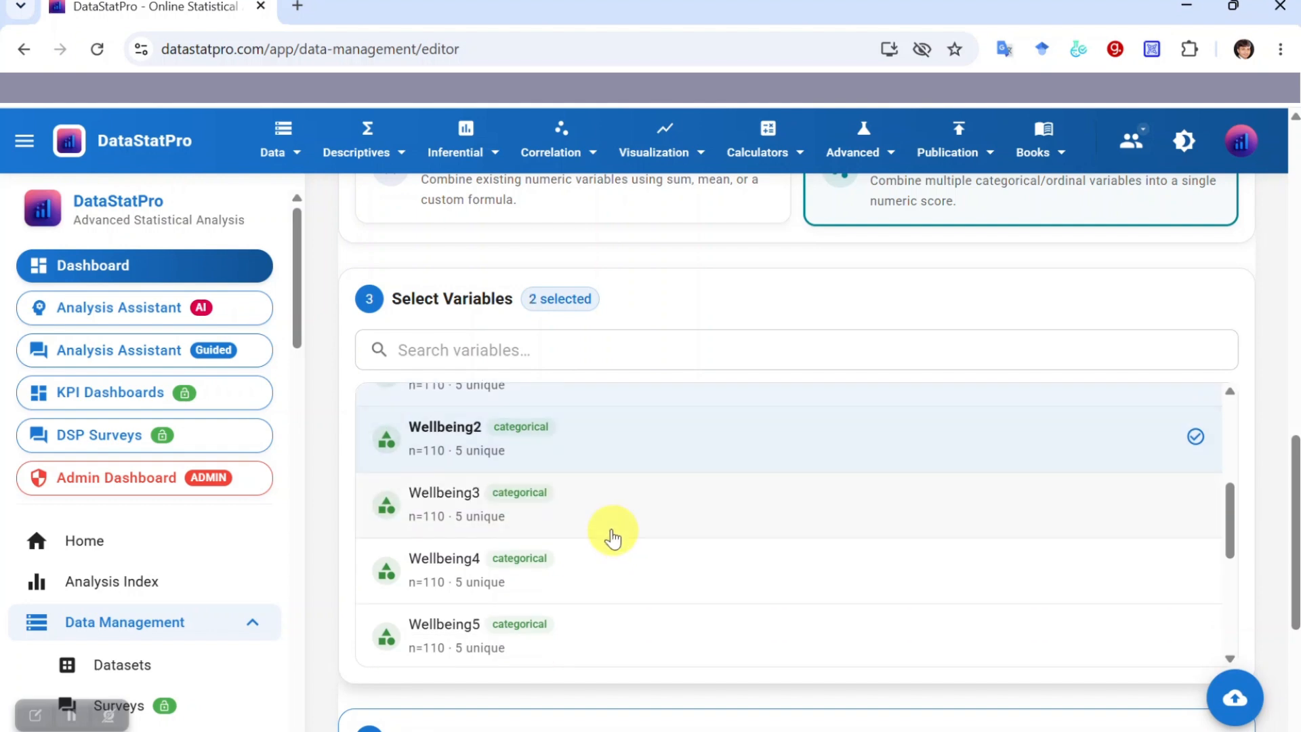
{"action": "left_click", "coordinate": [590, 576]}
{"action": "scroll", "coordinate": [593, 515], "scroll_direction": "down", "scroll_amount": 4}
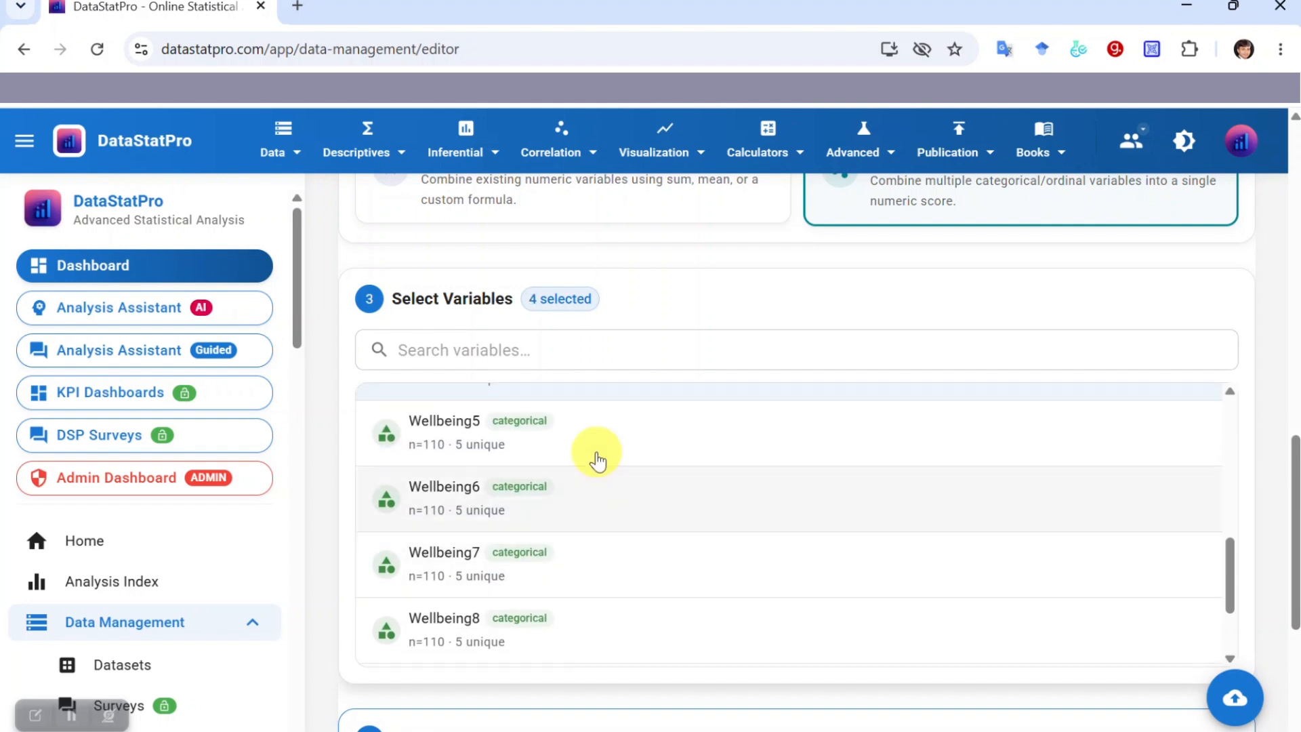
{"action": "left_click", "coordinate": [596, 454]}
{"action": "left_click", "coordinate": [597, 488]}
{"action": "left_click", "coordinate": [590, 580]}
{"action": "scroll", "coordinate": [584, 542], "scroll_direction": "down", "scroll_amount": 2}
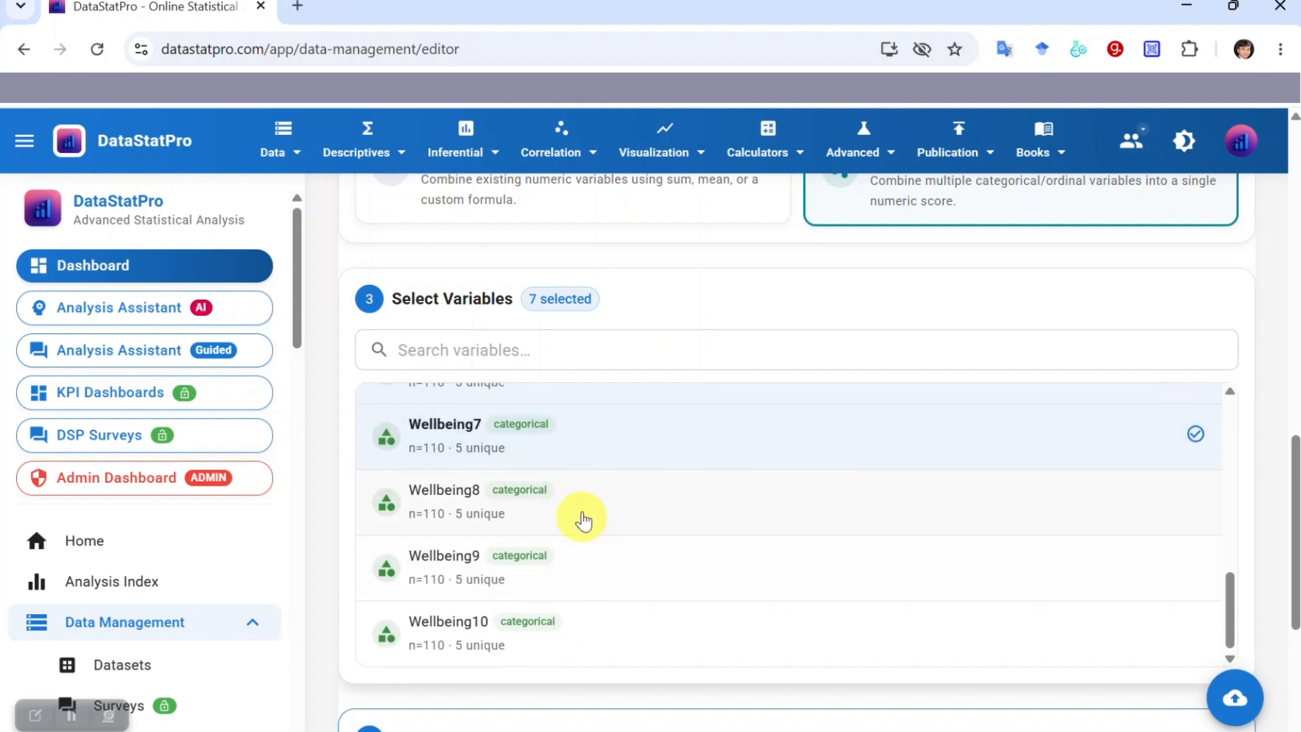
{"action": "left_click", "coordinate": [580, 517]}
{"action": "left_click", "coordinate": [578, 585]}
{"action": "left_click", "coordinate": [596, 639]}
Preview the data of the selected Wellbeing variables and hide the preview again.
{"action": "scroll", "coordinate": [723, 589], "scroll_direction": "down", "scroll_amount": 5}
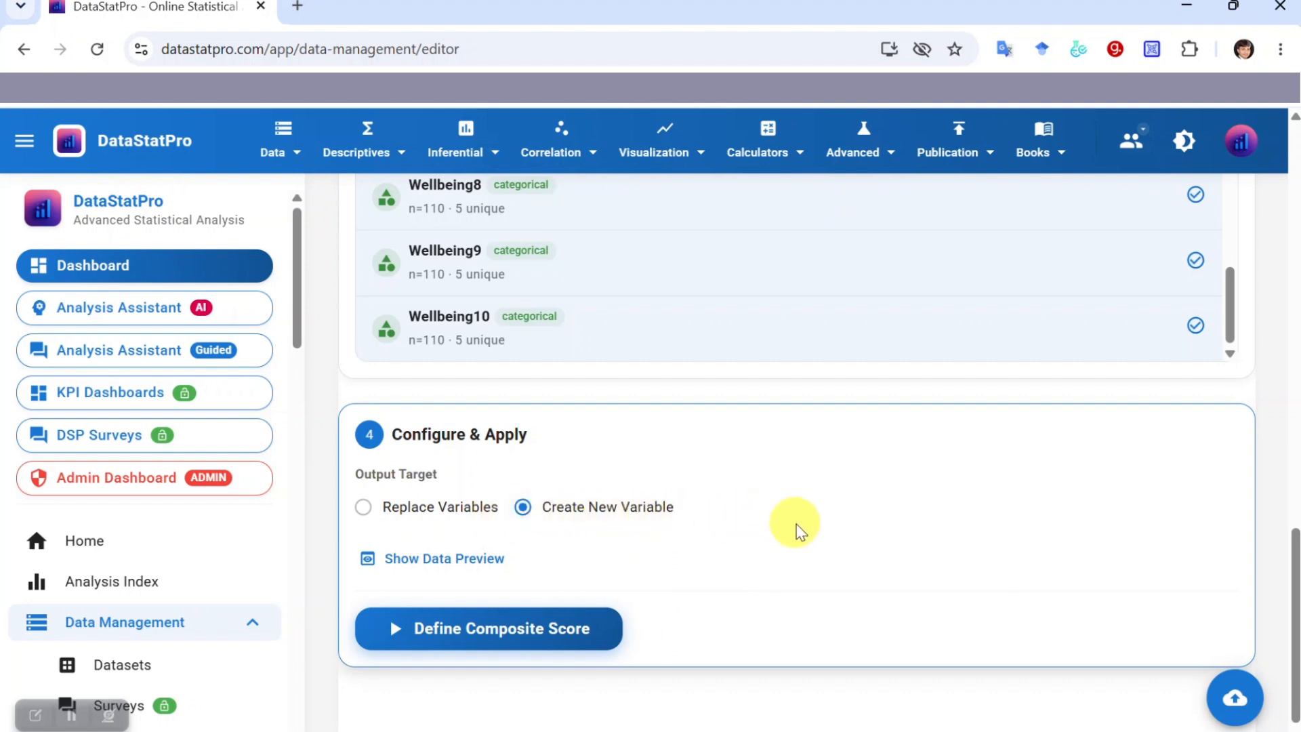
{"action": "scroll", "coordinate": [746, 539], "scroll_direction": "down", "scroll_amount": 1}
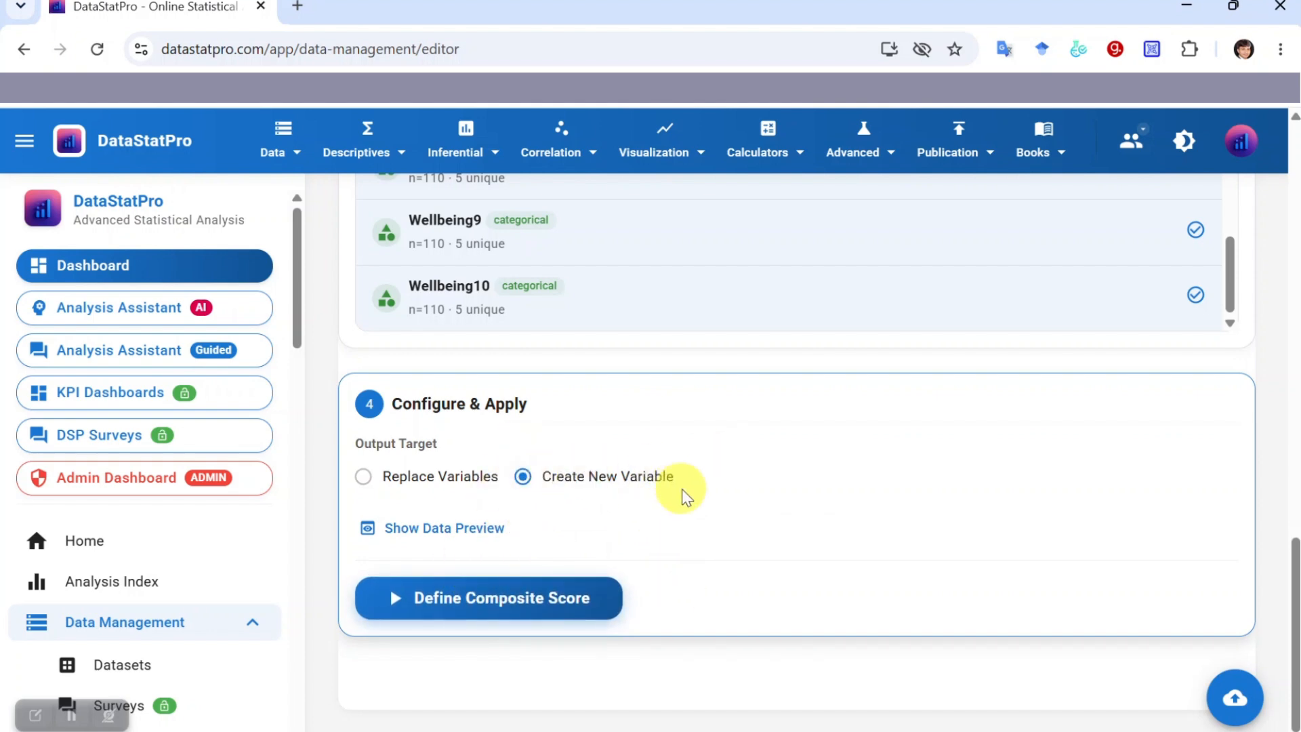
{"action": "left_click", "coordinate": [465, 529]}
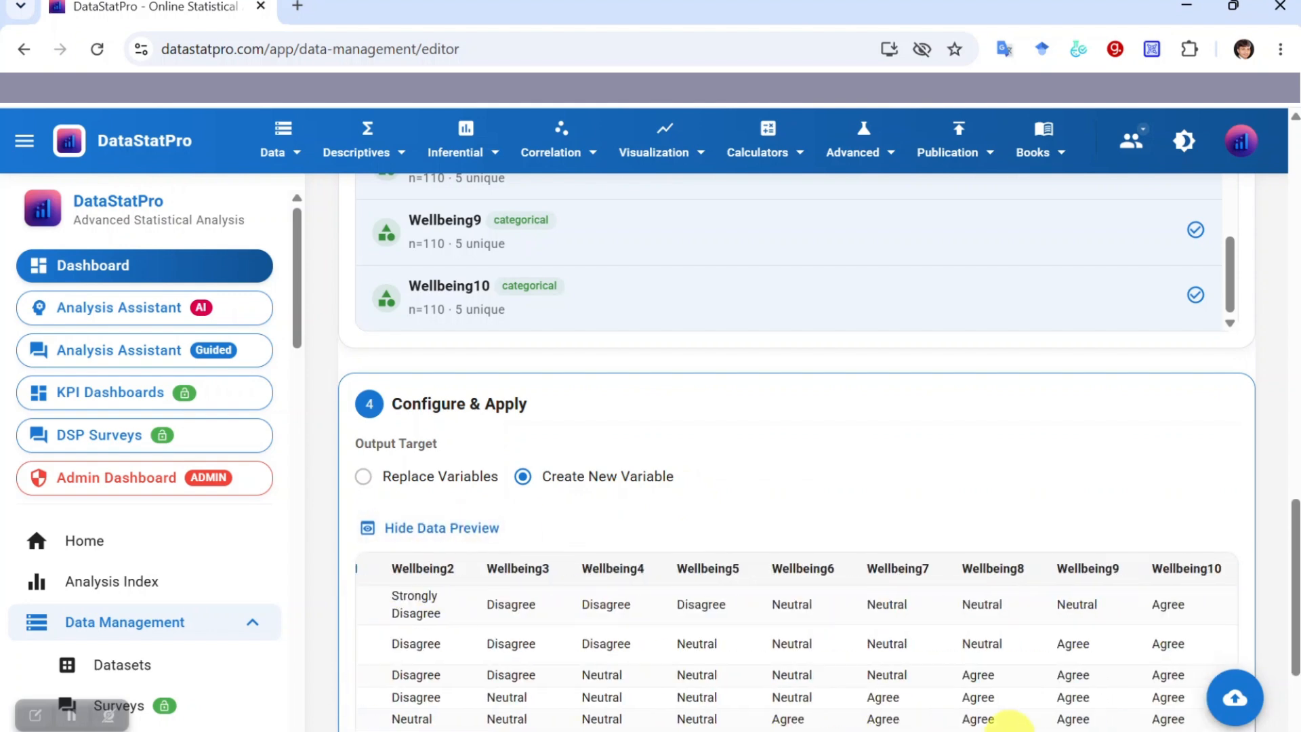
{"action": "left_click", "coordinate": [465, 528]}
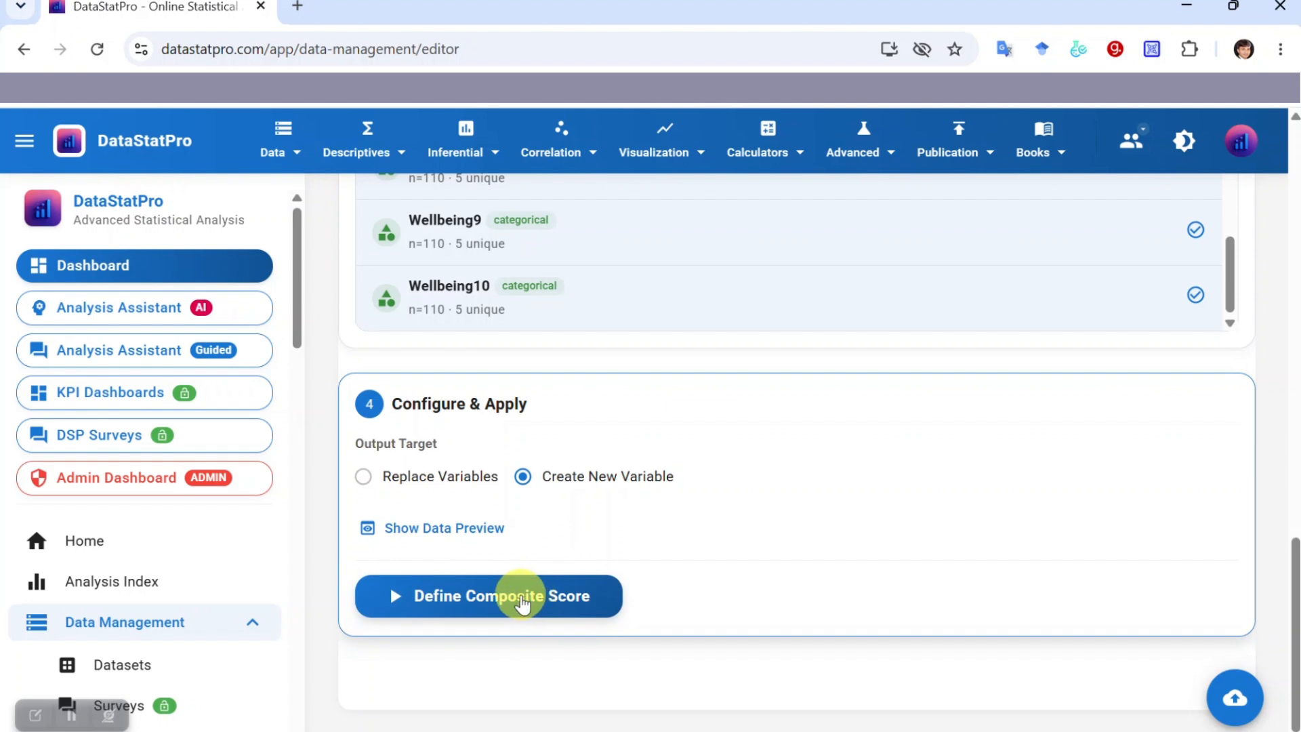
Open the composite score definition and check that Wellbeing1 through Wellbeing10 are included.
{"action": "left_click", "coordinate": [522, 600]}
{"action": "scroll", "coordinate": [944, 552], "scroll_direction": "down", "scroll_amount": 2}
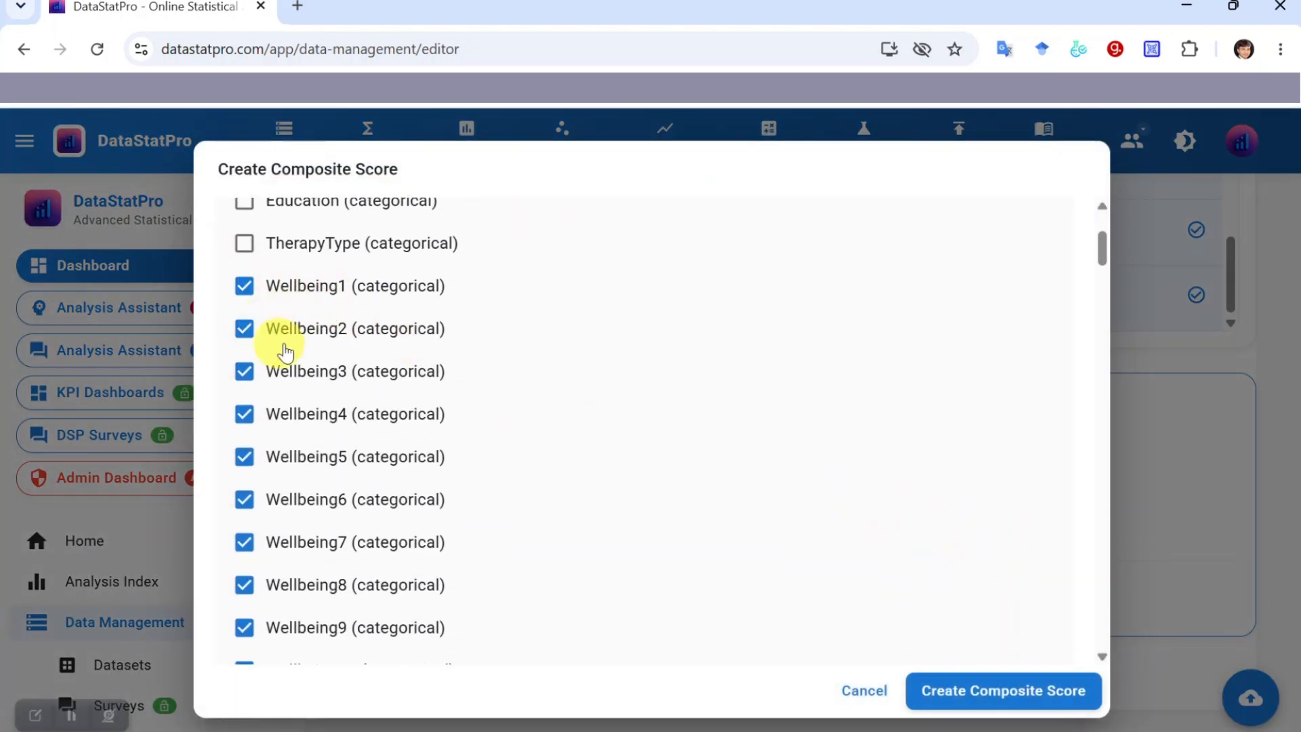
{"action": "scroll", "coordinate": [380, 510], "scroll_direction": "down", "scroll_amount": 2}
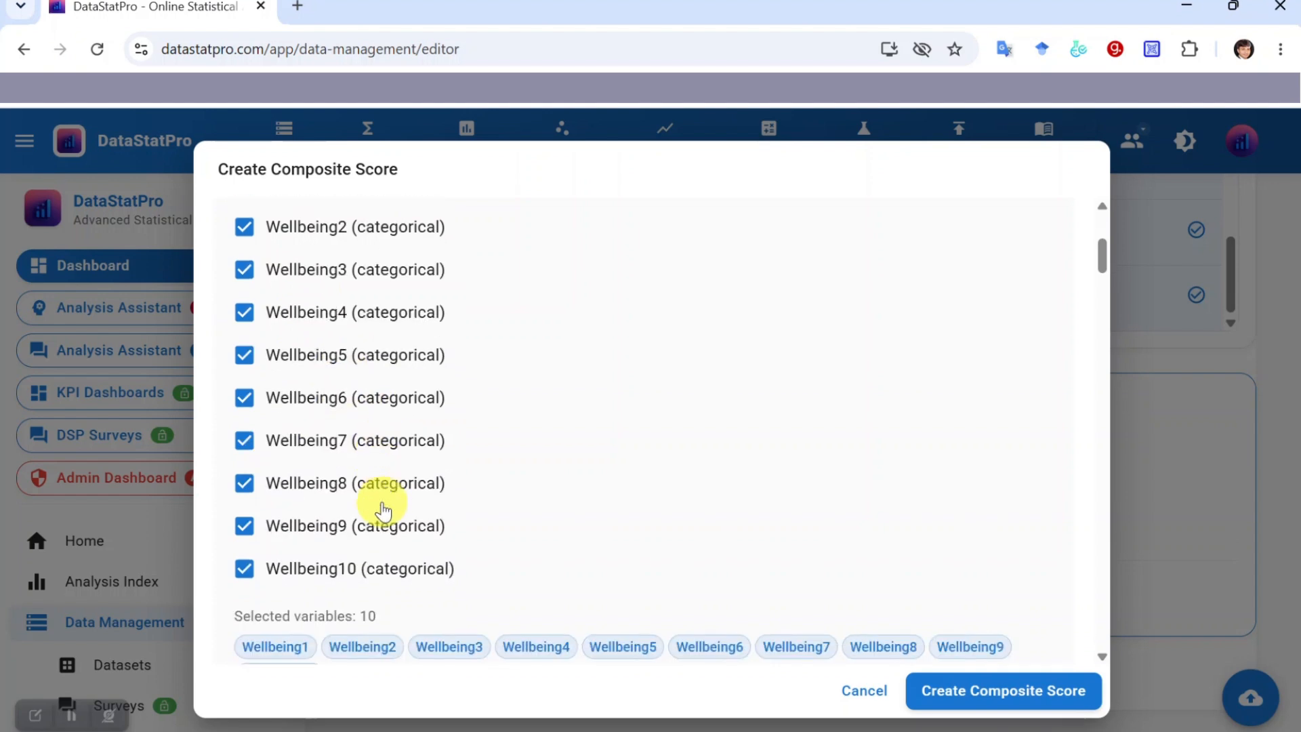
{"action": "scroll", "coordinate": [334, 322], "scroll_direction": "up", "scroll_amount": 2}
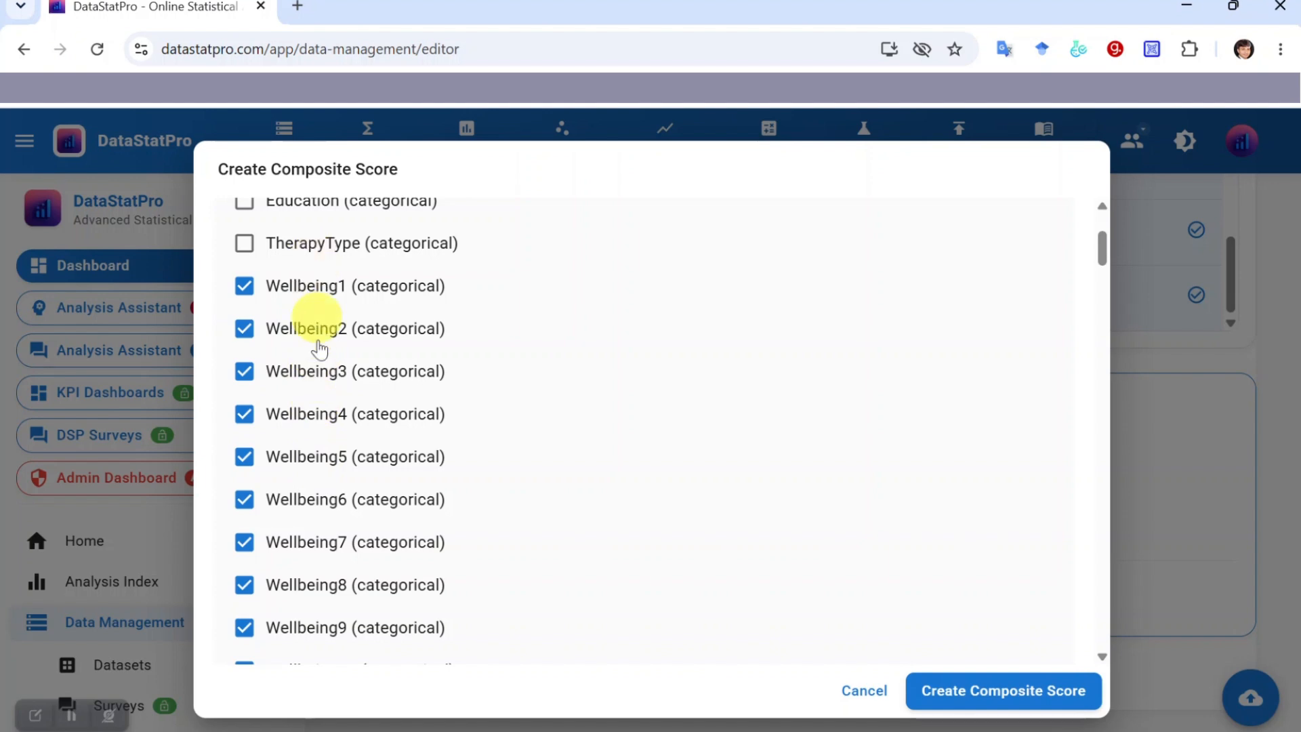
{"action": "scroll", "coordinate": [590, 473], "scroll_direction": "down", "scroll_amount": 5}
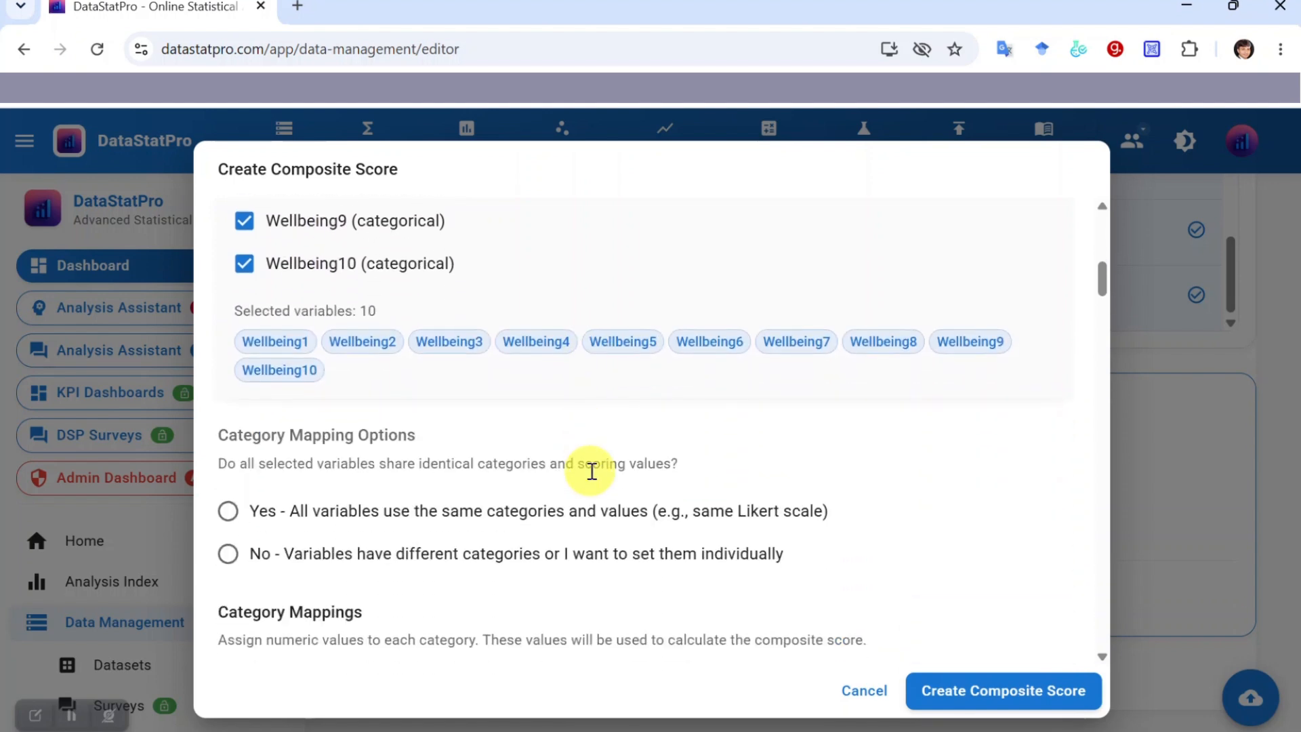
Set the category mapping so all variables share the same categories and values, and review the category list.
{"action": "scroll", "coordinate": [591, 472], "scroll_direction": "down", "scroll_amount": 1}
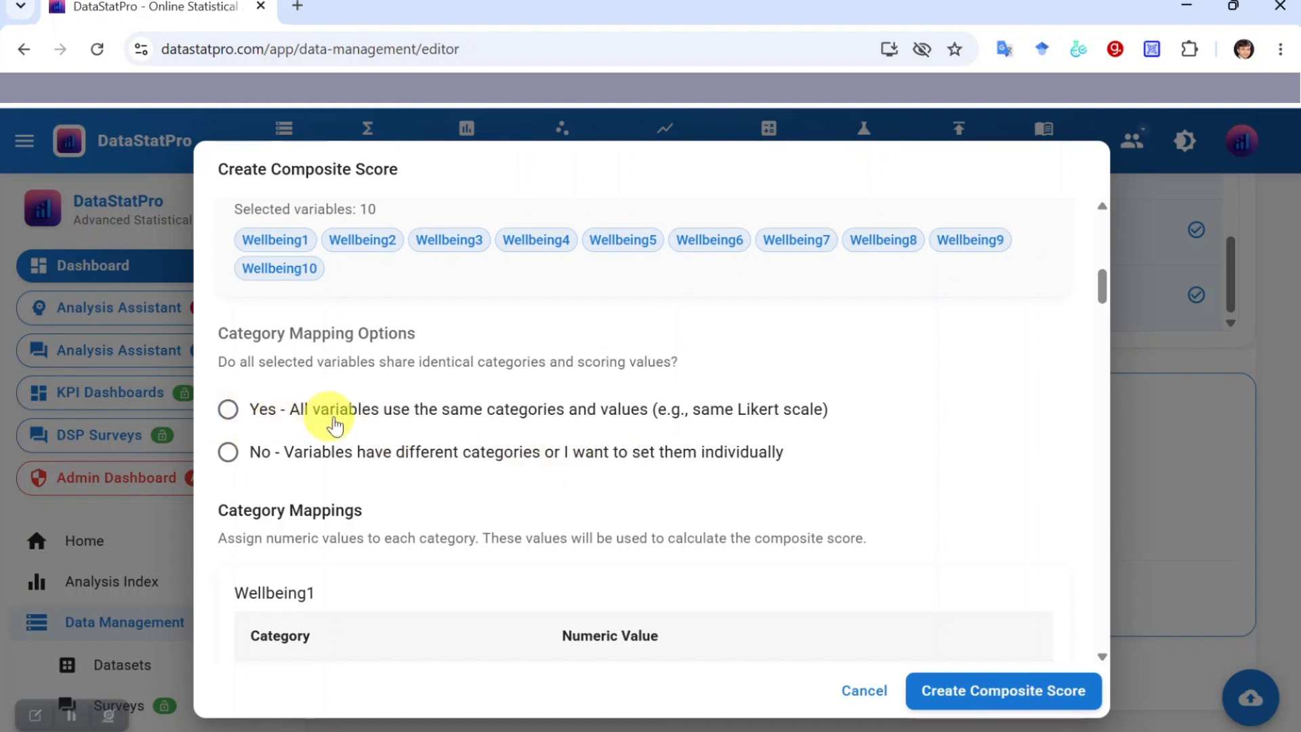
{"action": "left_click", "coordinate": [228, 408]}
{"action": "scroll", "coordinate": [751, 418], "scroll_direction": "down", "scroll_amount": 5}
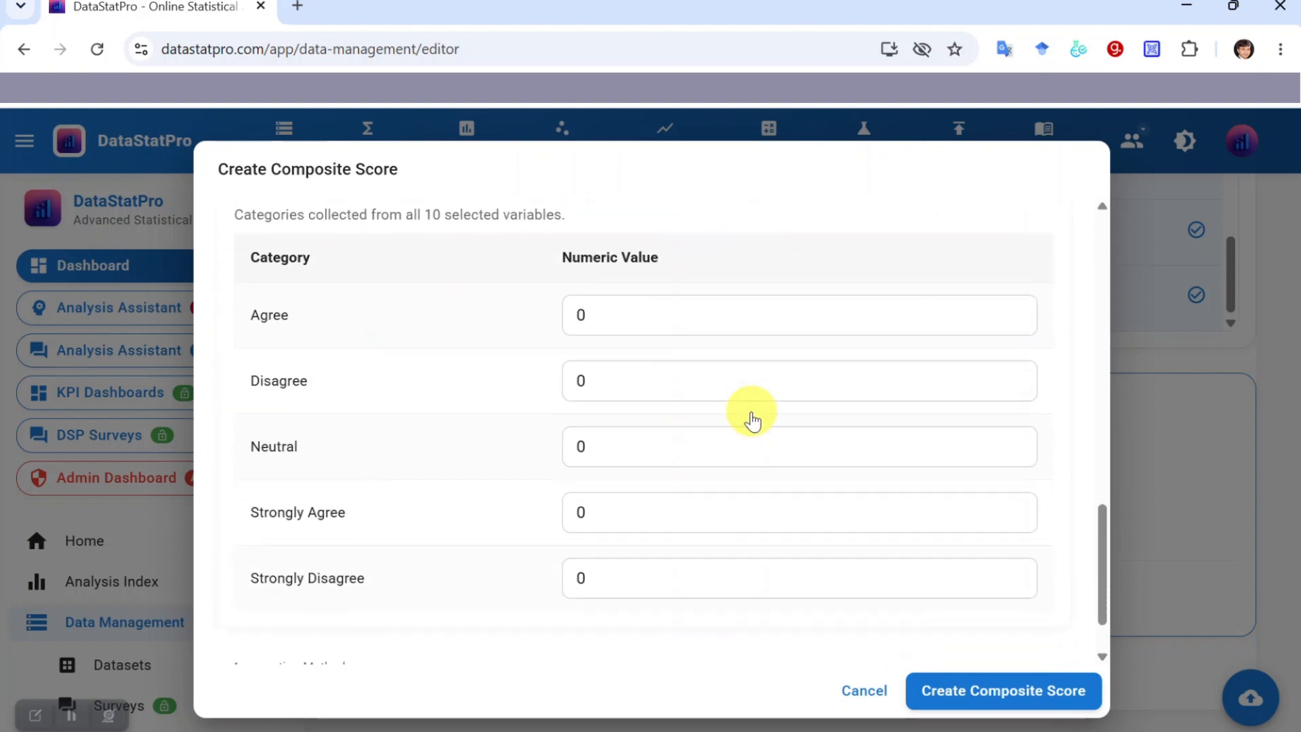
{"action": "scroll", "coordinate": [268, 445], "scroll_direction": "down", "scroll_amount": 2}
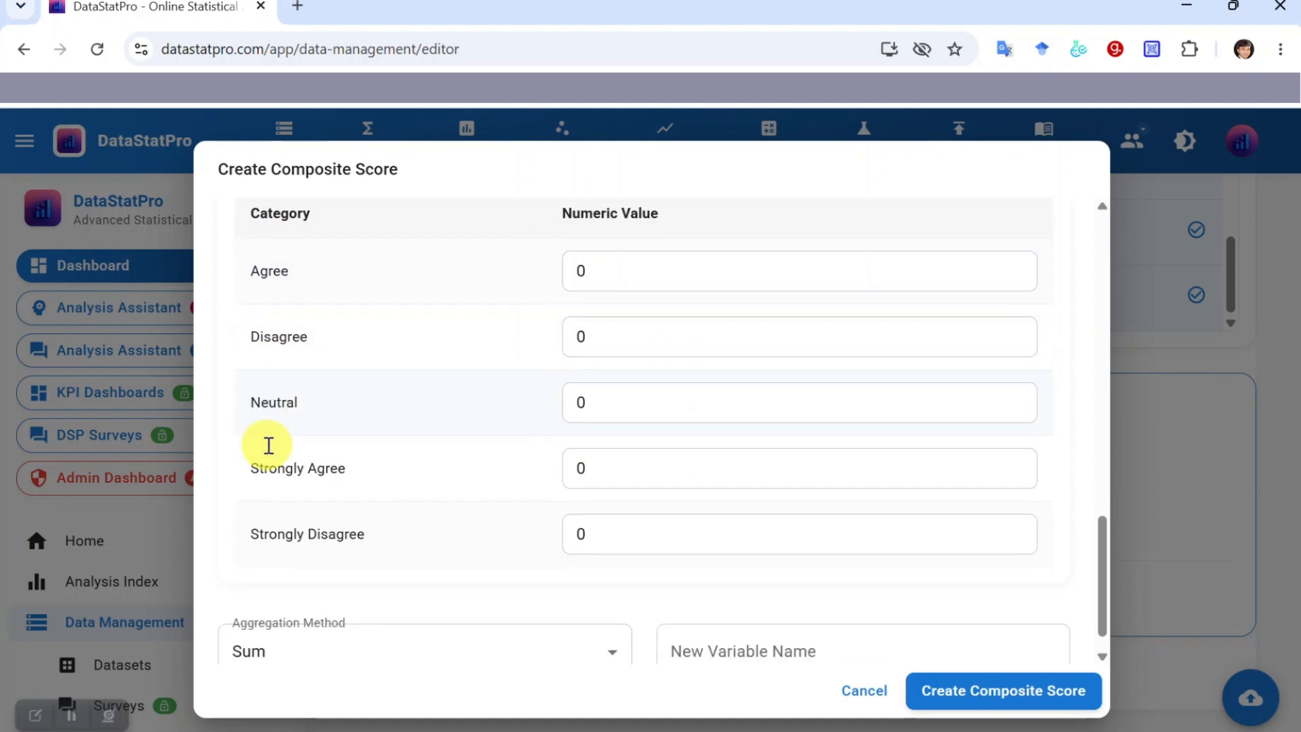
{"action": "scroll", "coordinate": [267, 447], "scroll_direction": "up", "scroll_amount": 3}
{"action": "scroll", "coordinate": [270, 451], "scroll_direction": "down", "scroll_amount": 2}
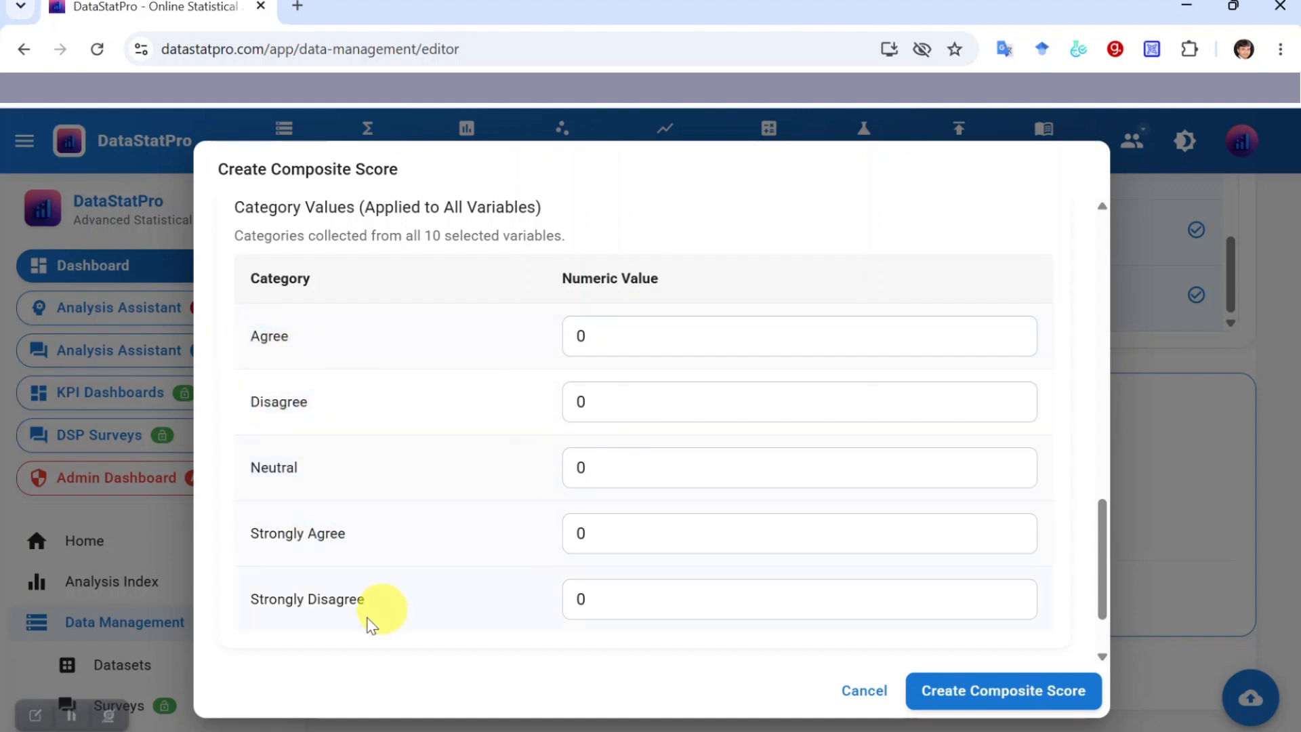
Assign the category values Strongly Disagree 1, Disagree 2, Neutral 3, Agree 4 and Strongly Agree 5.
{"action": "left_click", "coordinate": [596, 599]}
{"action": "double_click", "coordinate": [596, 599]}
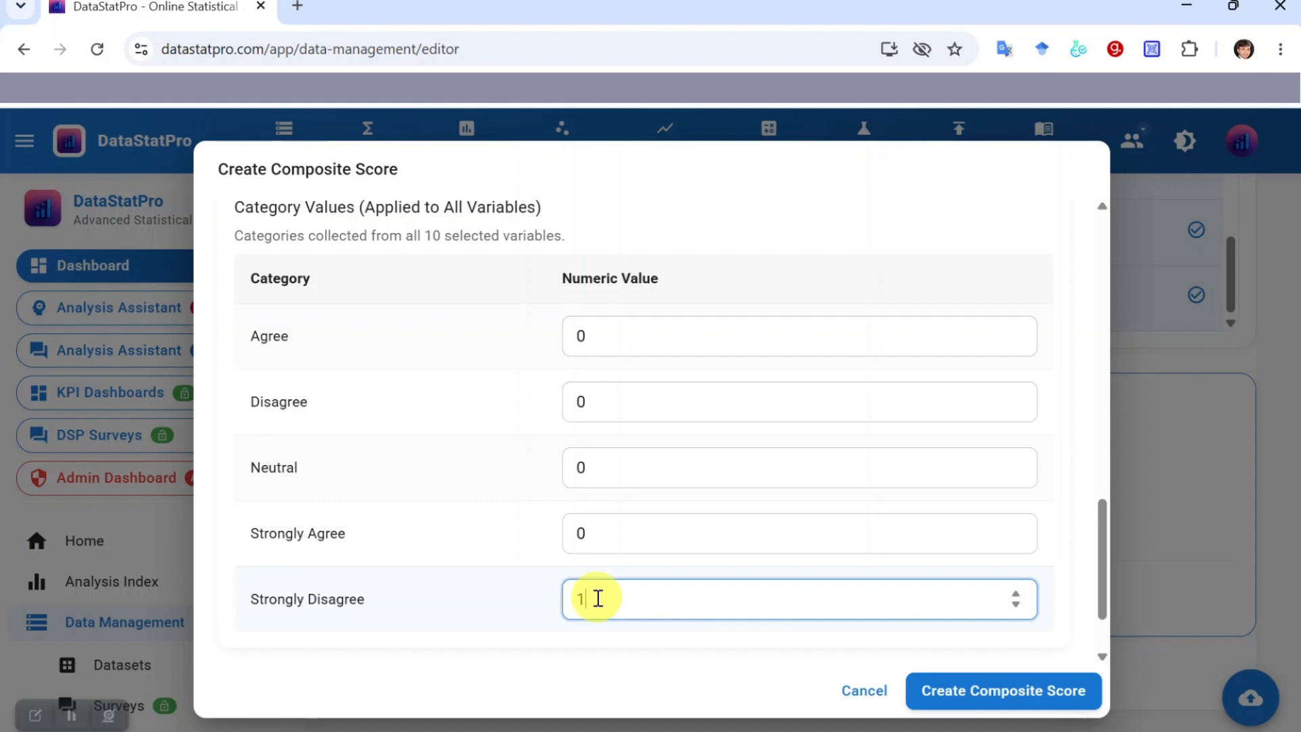
{"action": "left_click", "coordinate": [598, 400]}
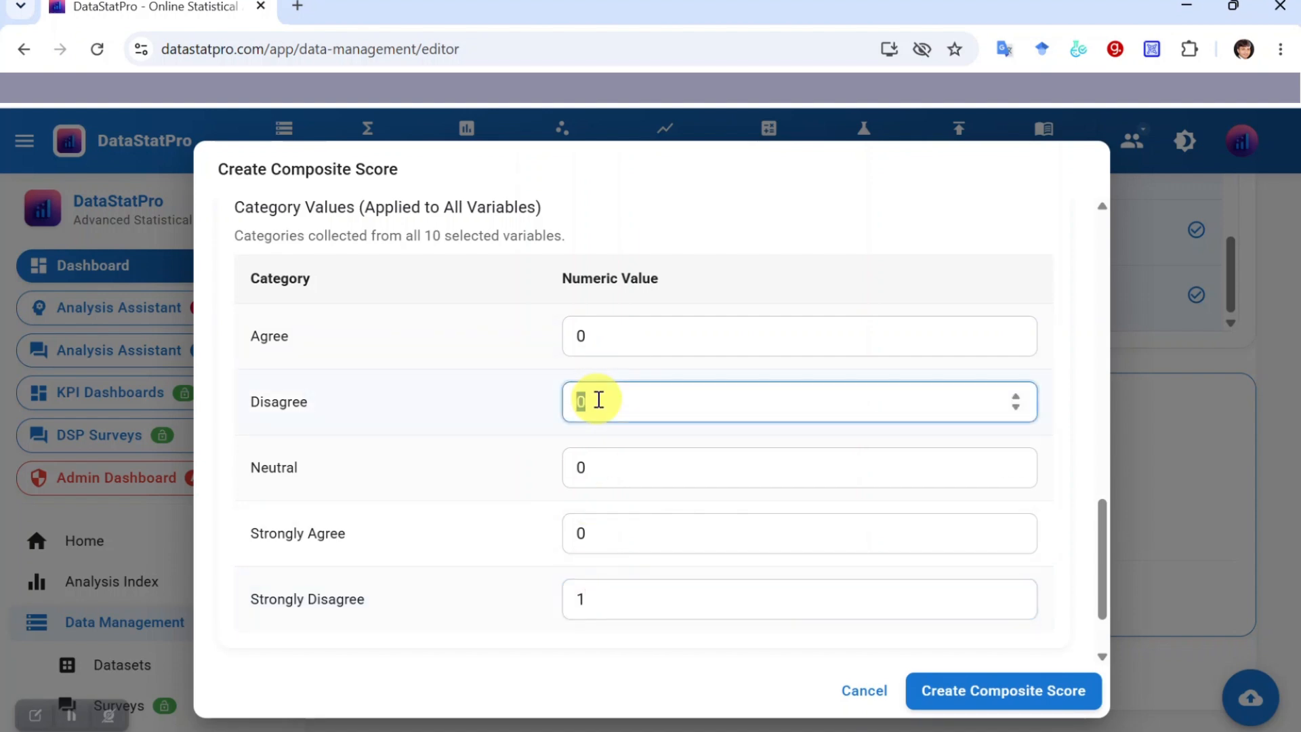
{"action": "type", "text": "2"}
{"action": "double_click", "coordinate": [588, 474]}
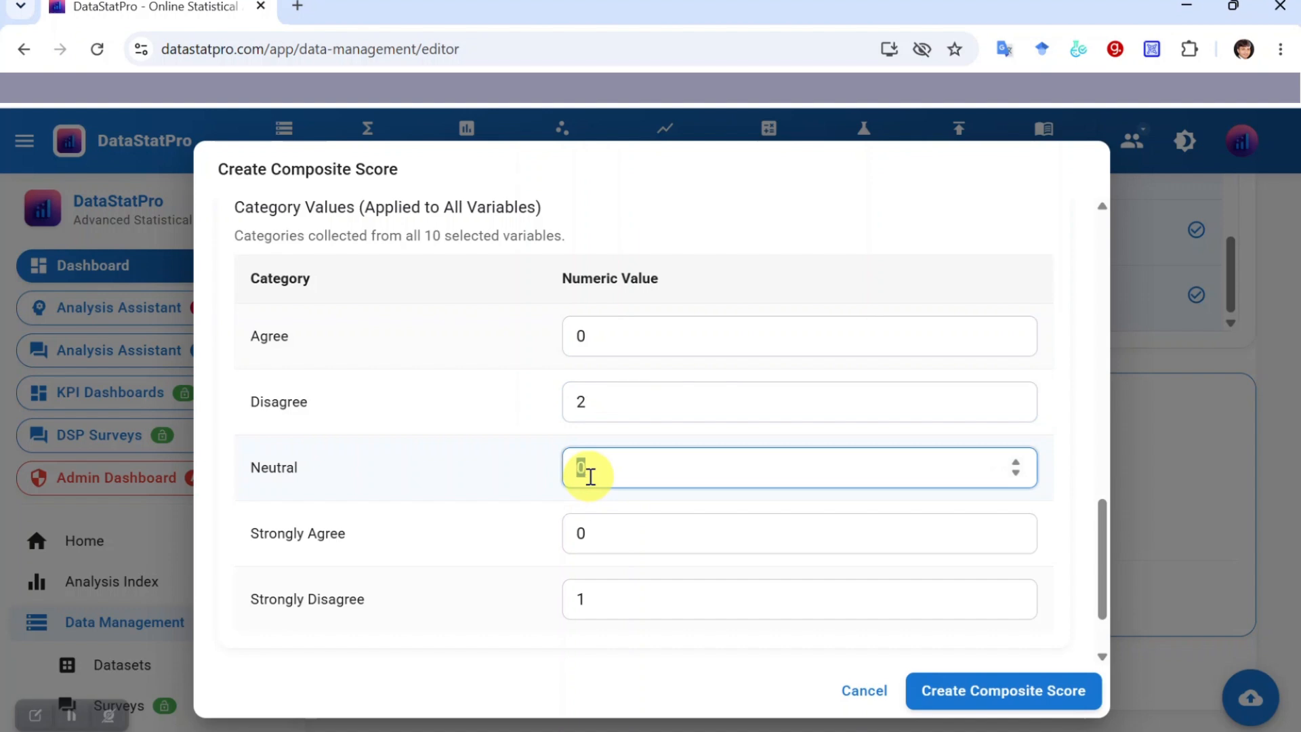
{"action": "type", "text": "3"}
{"action": "left_click", "coordinate": [613, 336]}
{"action": "type", "text": "4"}
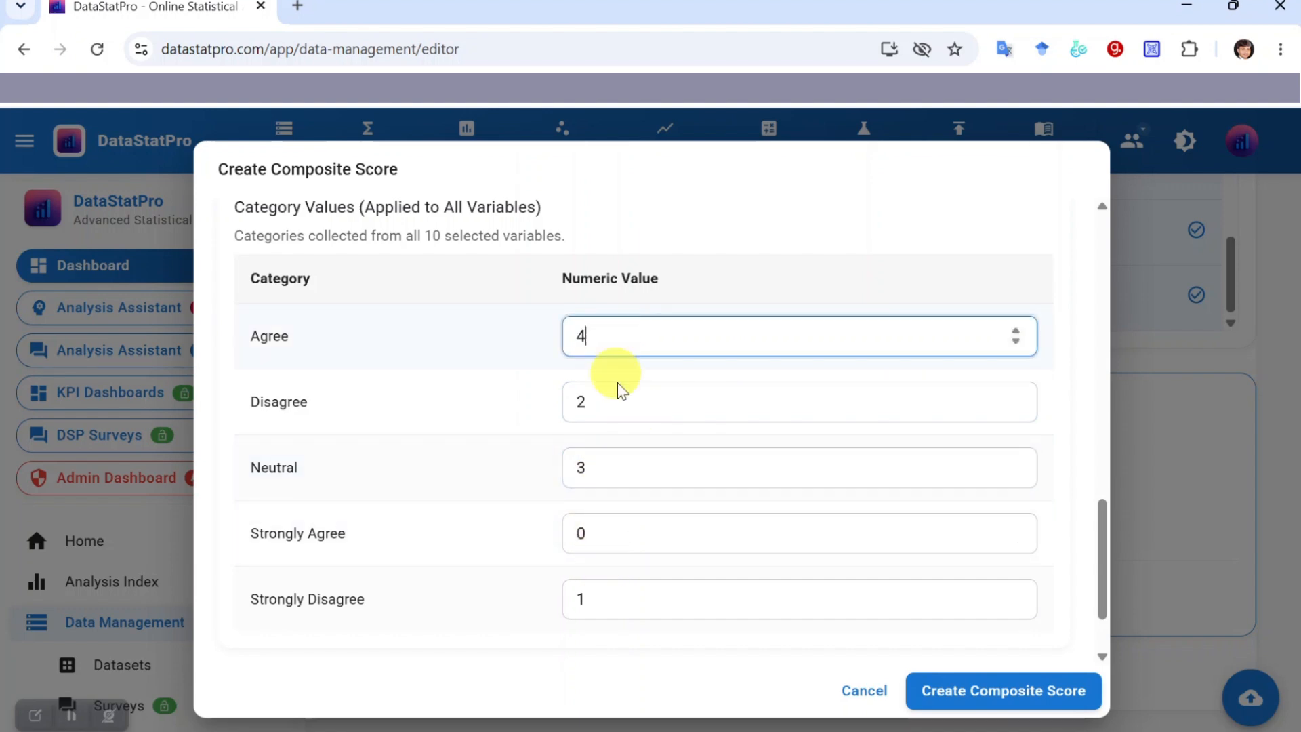
{"action": "double_click", "coordinate": [609, 540]}
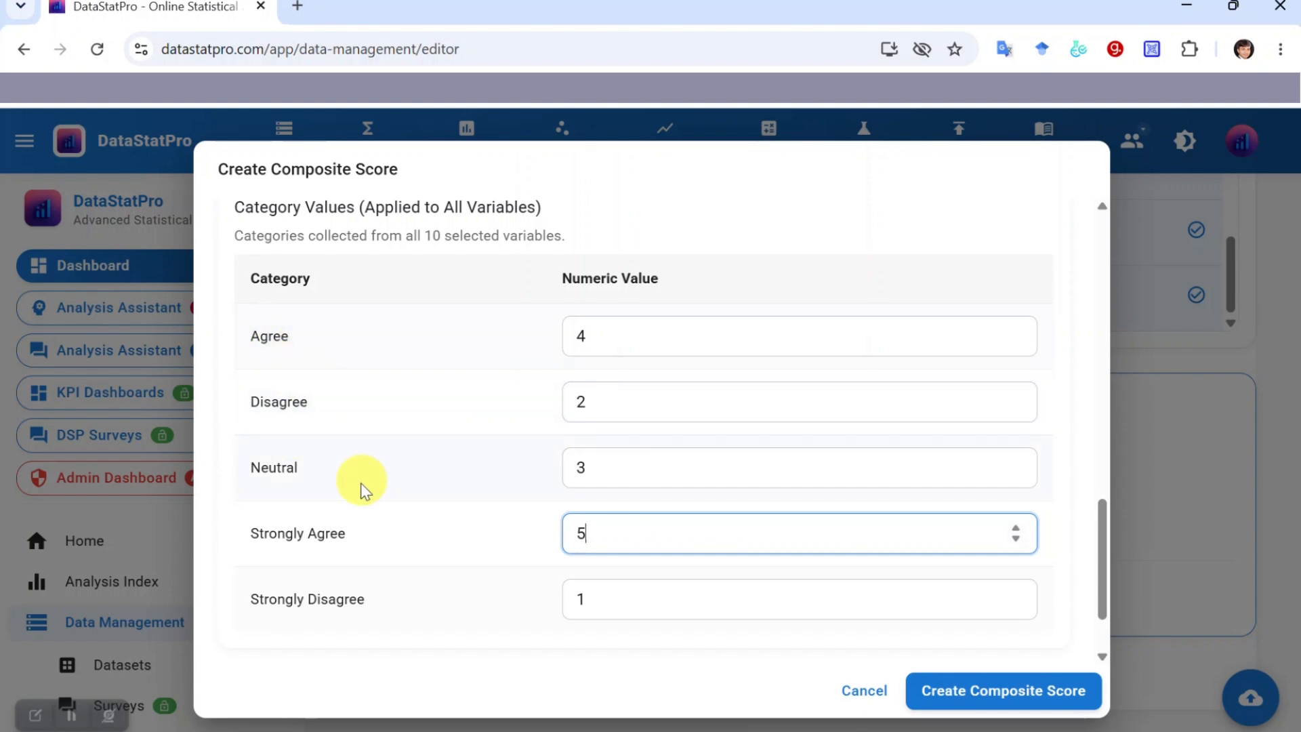
Create the composite score as a new variable named Wellbeing_Score, using Mean as the aggregation method.
{"action": "scroll", "coordinate": [364, 508], "scroll_direction": "down", "scroll_amount": 2}
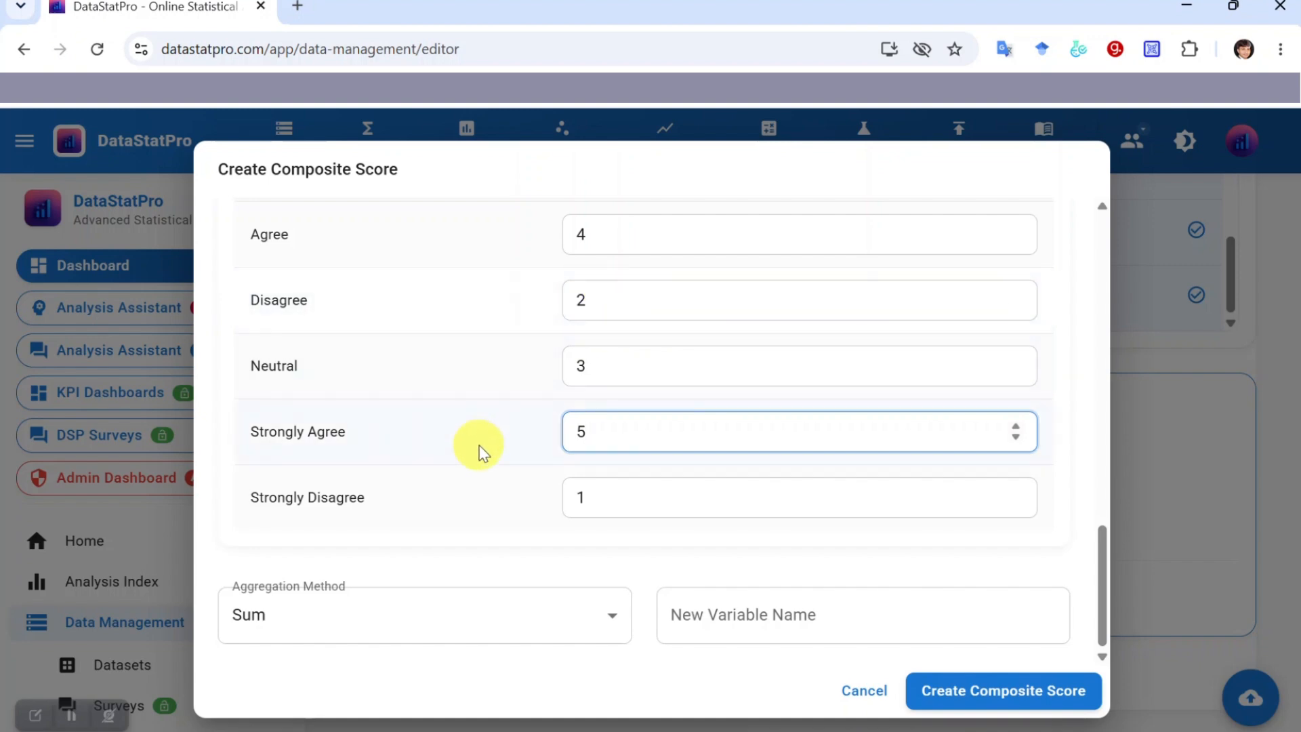
{"action": "left_click", "coordinate": [613, 631]}
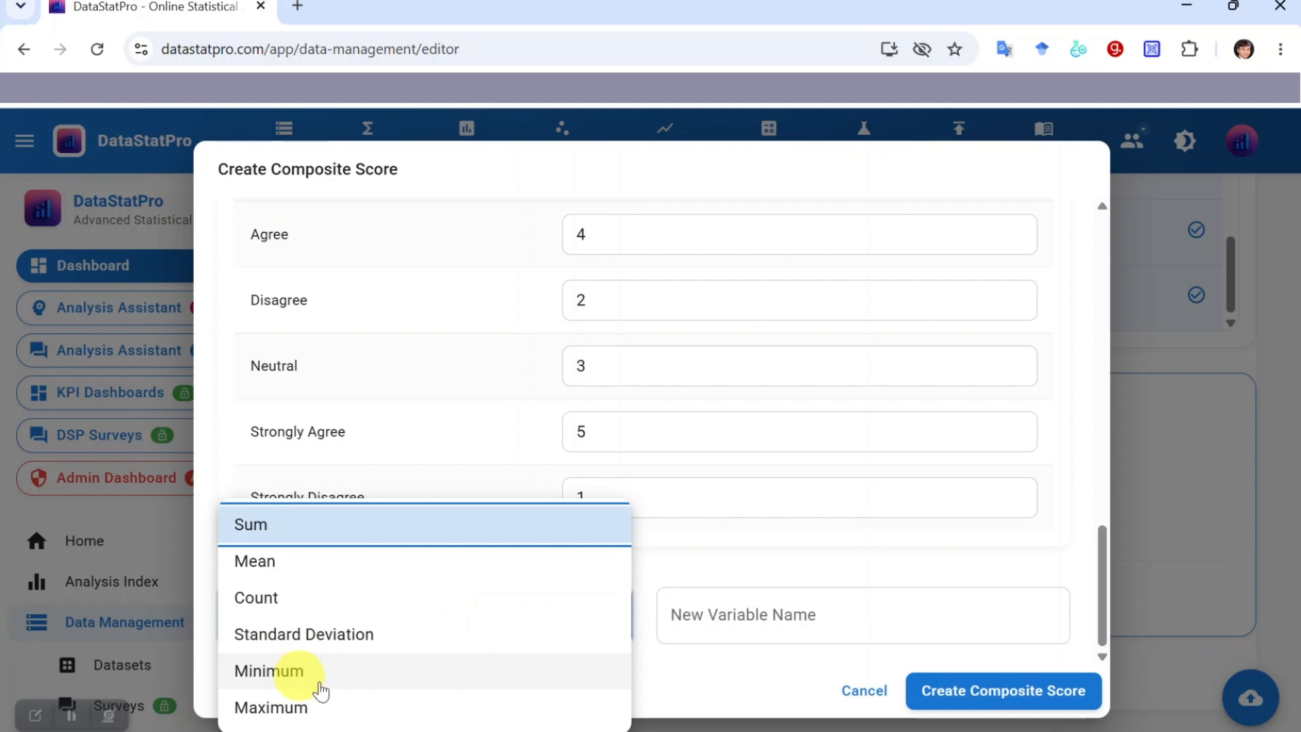
{"action": "left_click", "coordinate": [317, 580]}
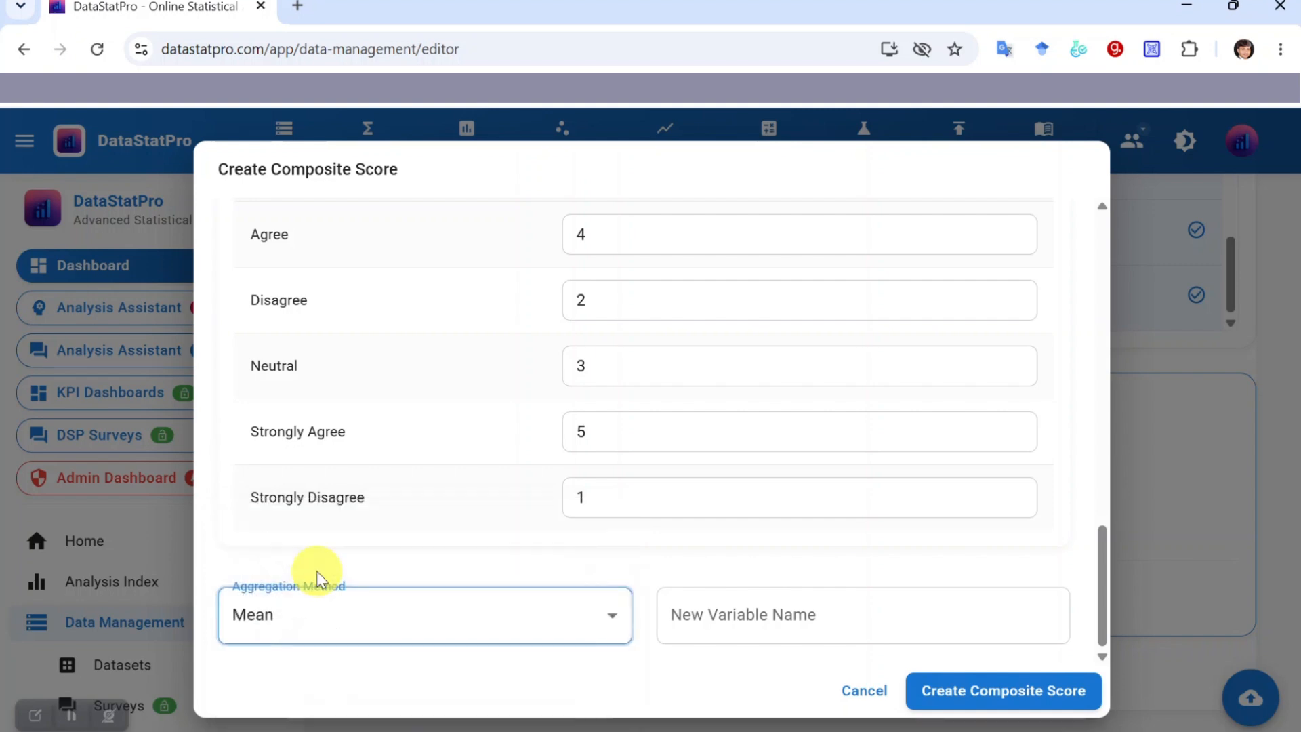
{"action": "left_click", "coordinate": [842, 621]}
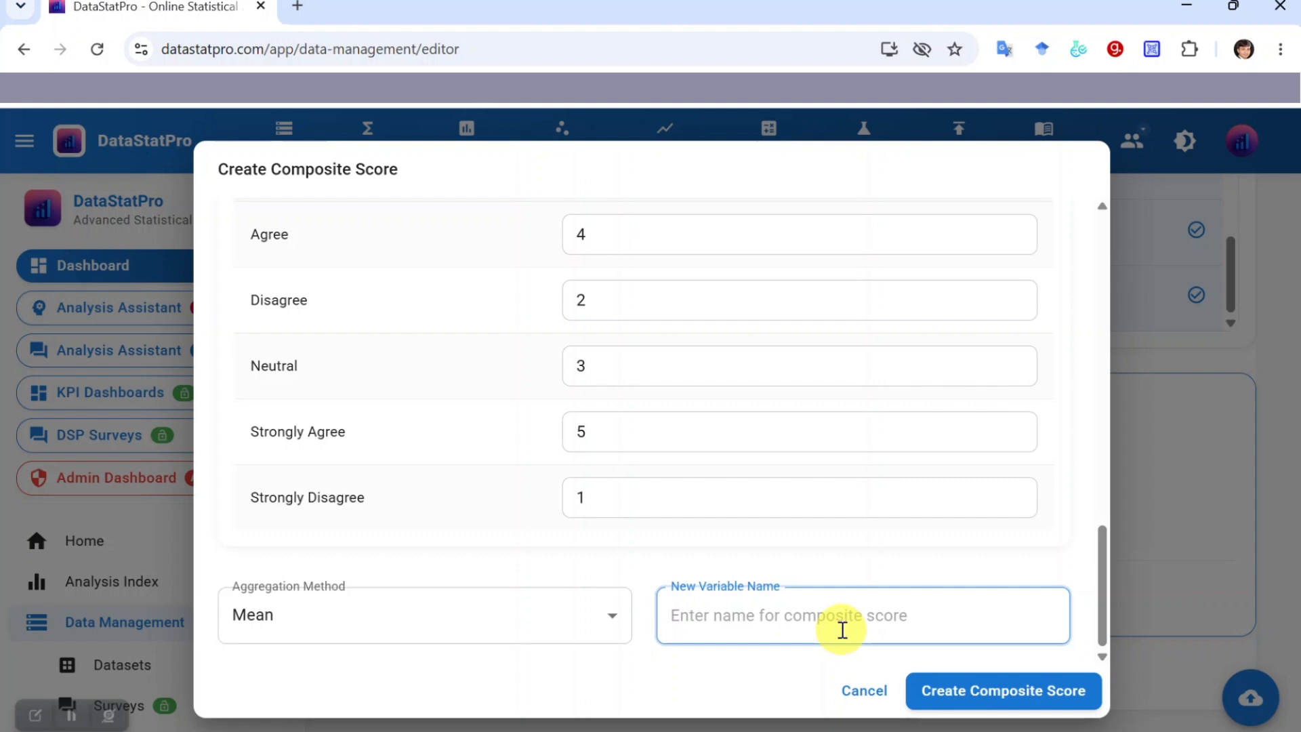
{"action": "type", "text": "Wellbeing_Score"}
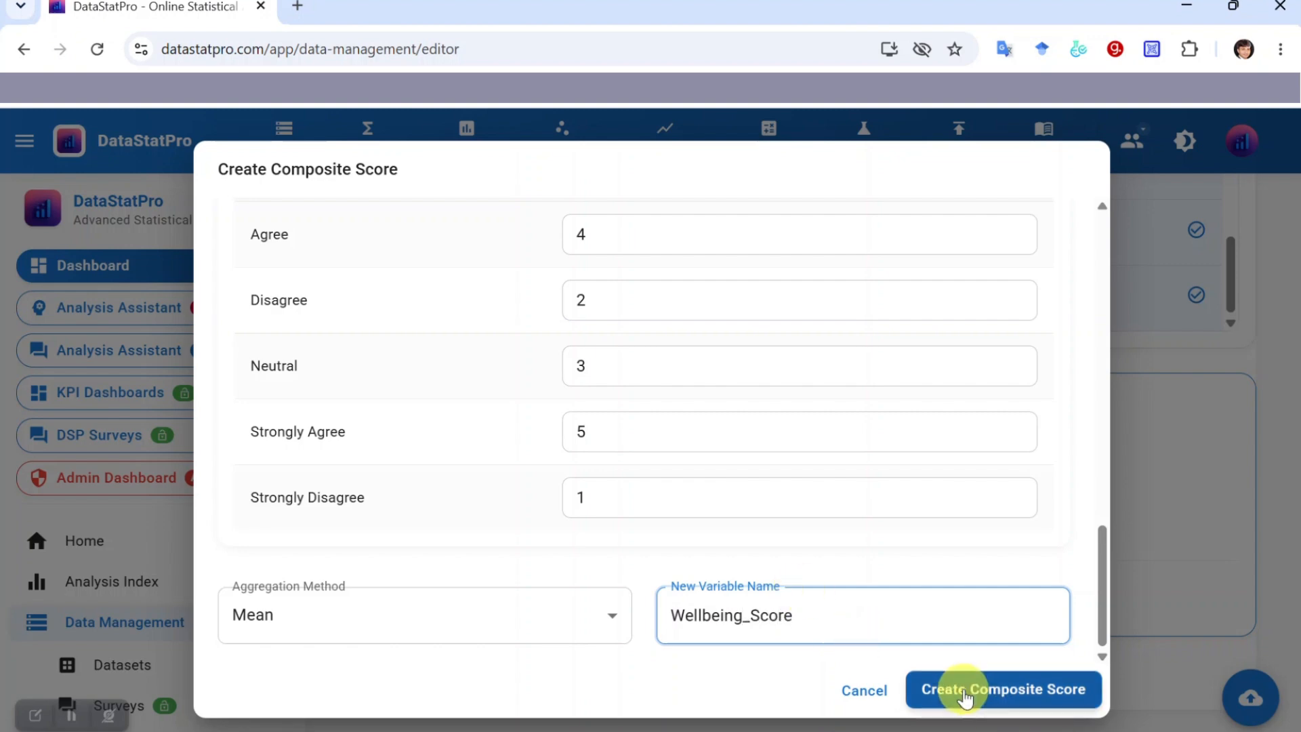
{"action": "left_click", "coordinate": [1008, 698]}
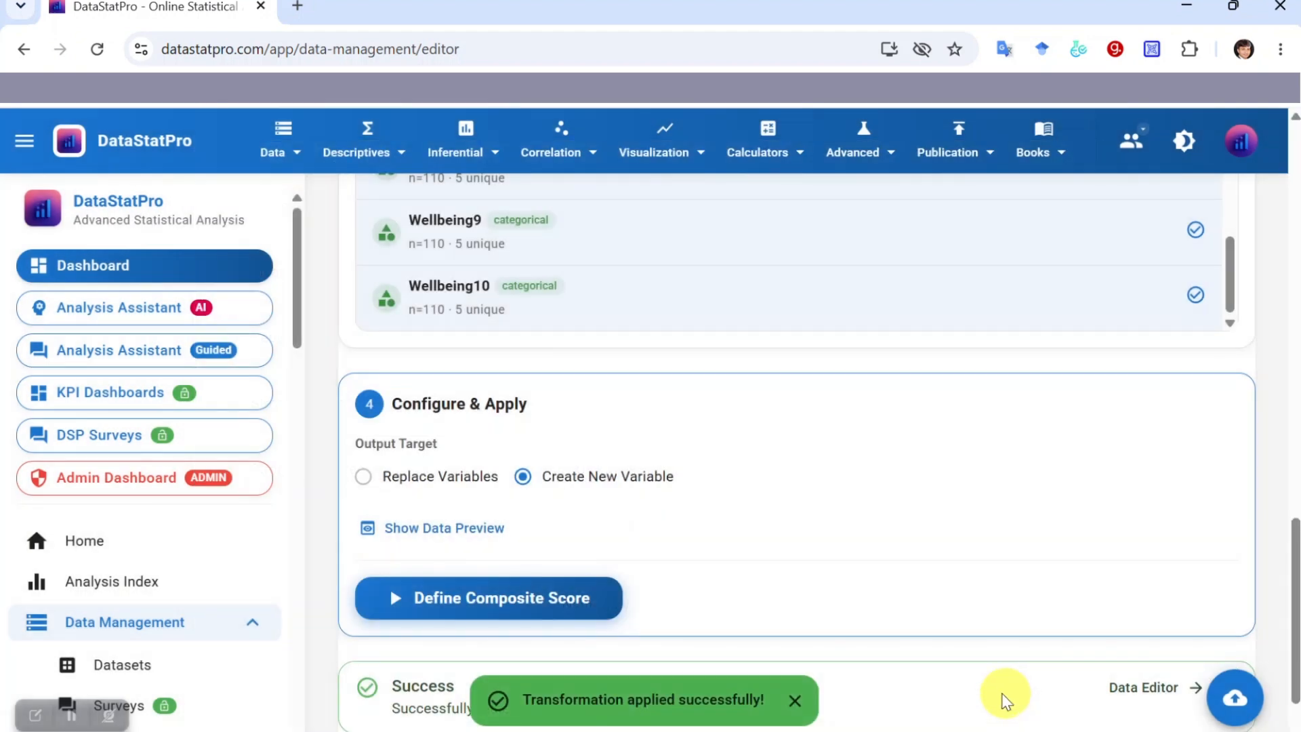
Open the Psychology Dataset in the data editor and examine the Wellbeing_Score column across its rows.
{"action": "scroll", "coordinate": [926, 538], "scroll_direction": "down", "scroll_amount": 2}
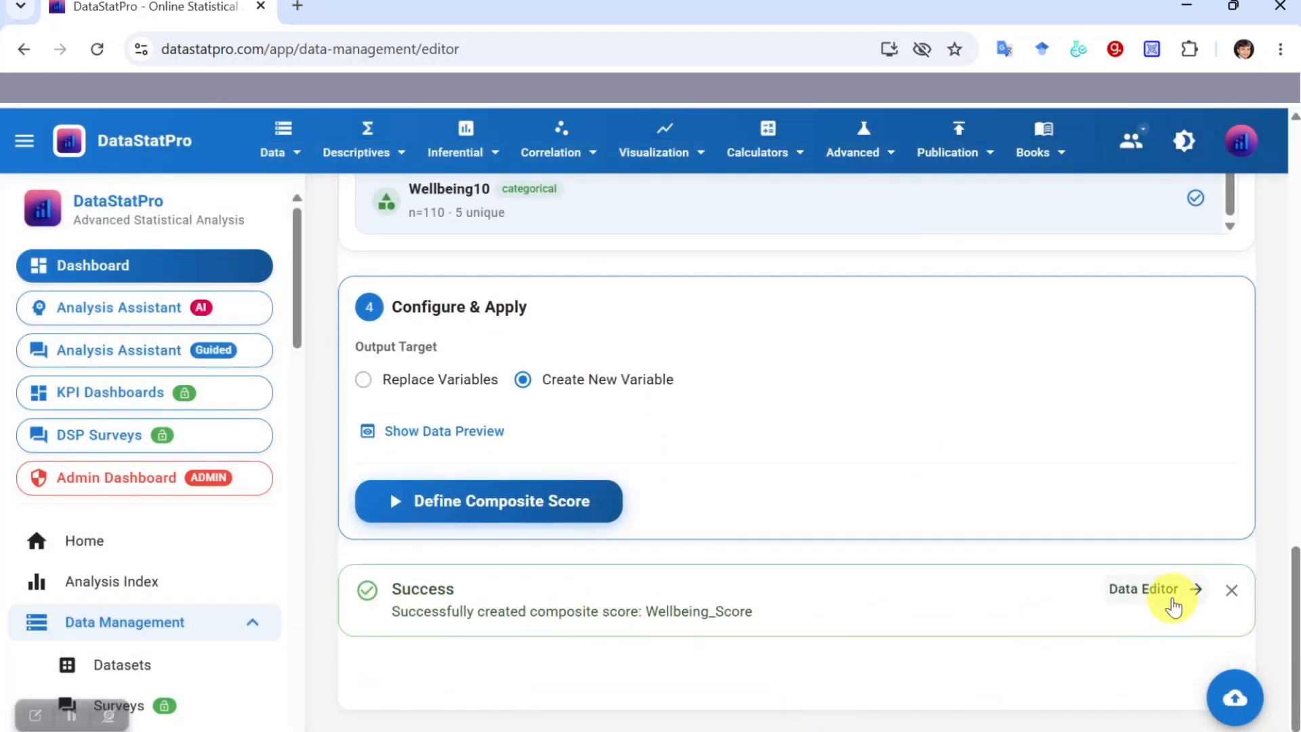
{"action": "left_click", "coordinate": [1156, 600]}
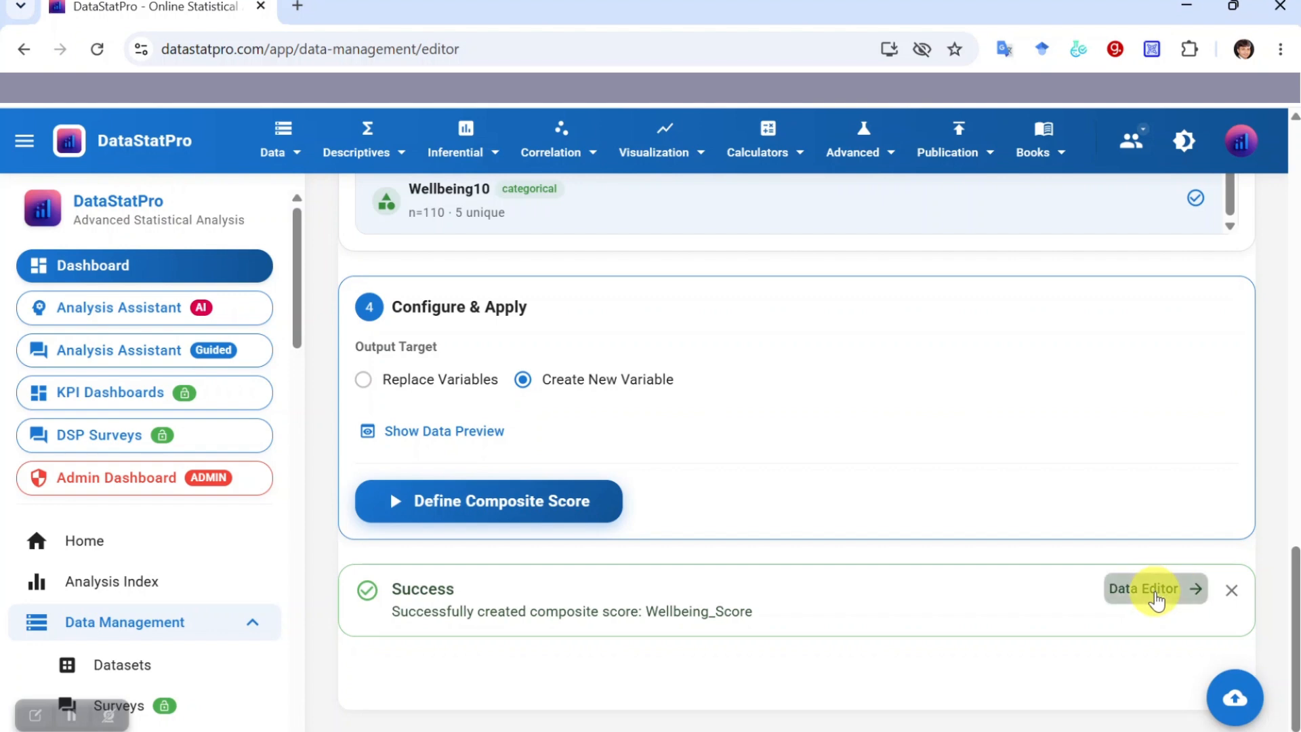
{"action": "scroll", "coordinate": [1007, 475], "scroll_direction": "up", "scroll_amount": 3}
{"action": "scroll", "coordinate": [1008, 476], "scroll_direction": "up", "scroll_amount": 2}
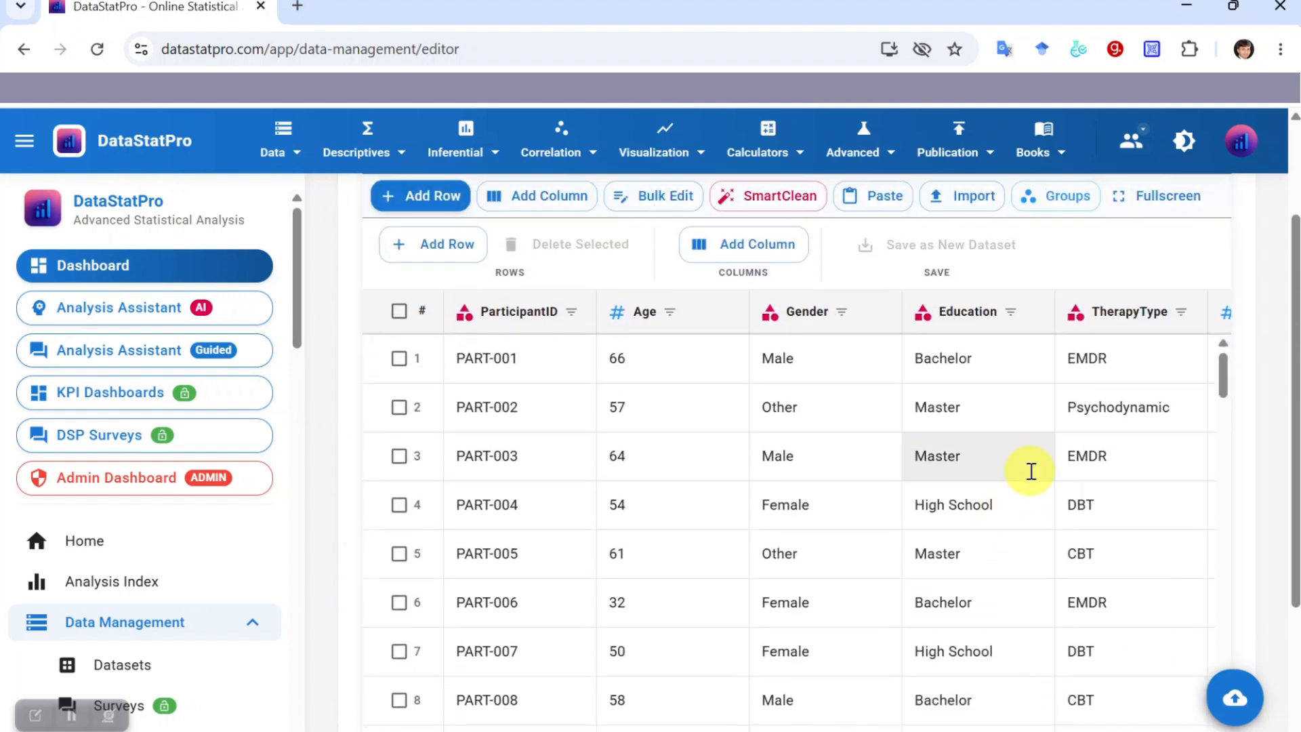
{"action": "scroll", "coordinate": [1028, 471], "scroll_direction": "right", "scroll_amount": 15}
{"action": "scroll", "coordinate": [1031, 470], "scroll_direction": "right", "scroll_amount": 6}
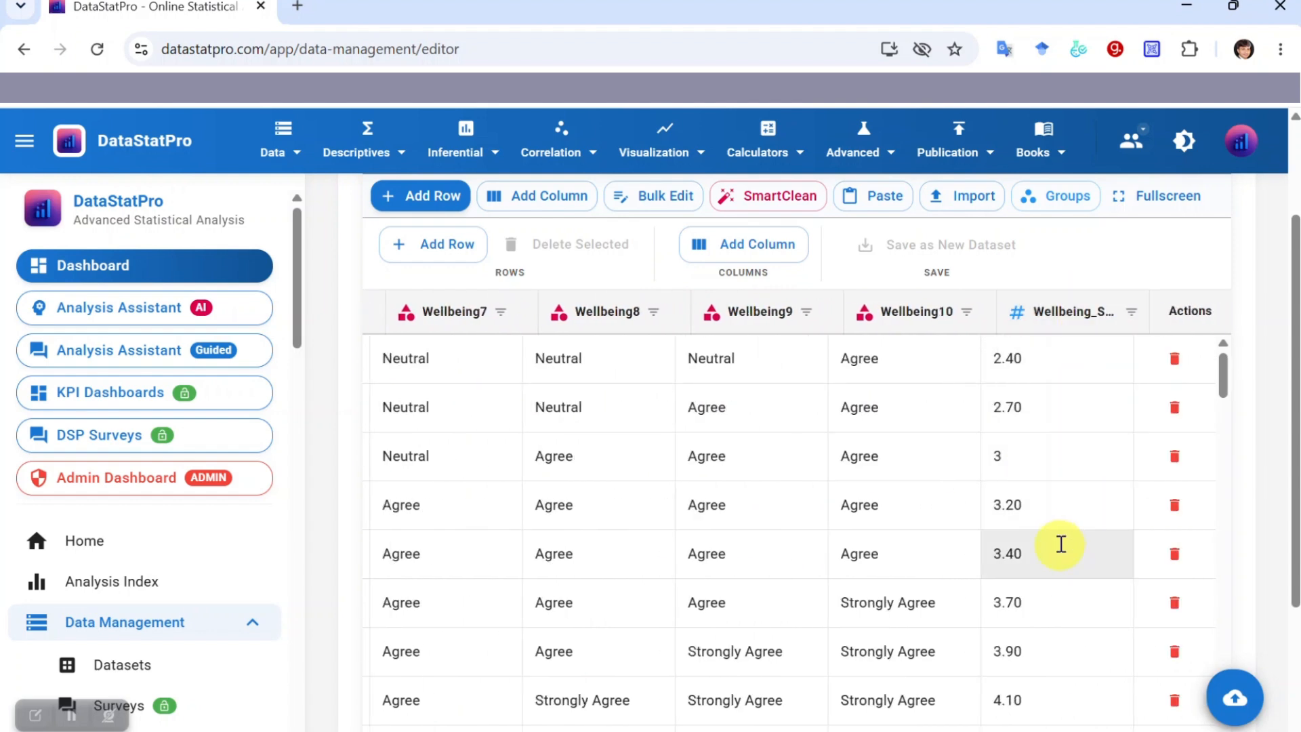
{"action": "scroll", "coordinate": [1044, 548], "scroll_direction": "down", "scroll_amount": 1}
{"action": "scroll", "coordinate": [1044, 550], "scroll_direction": "down", "scroll_amount": 12}
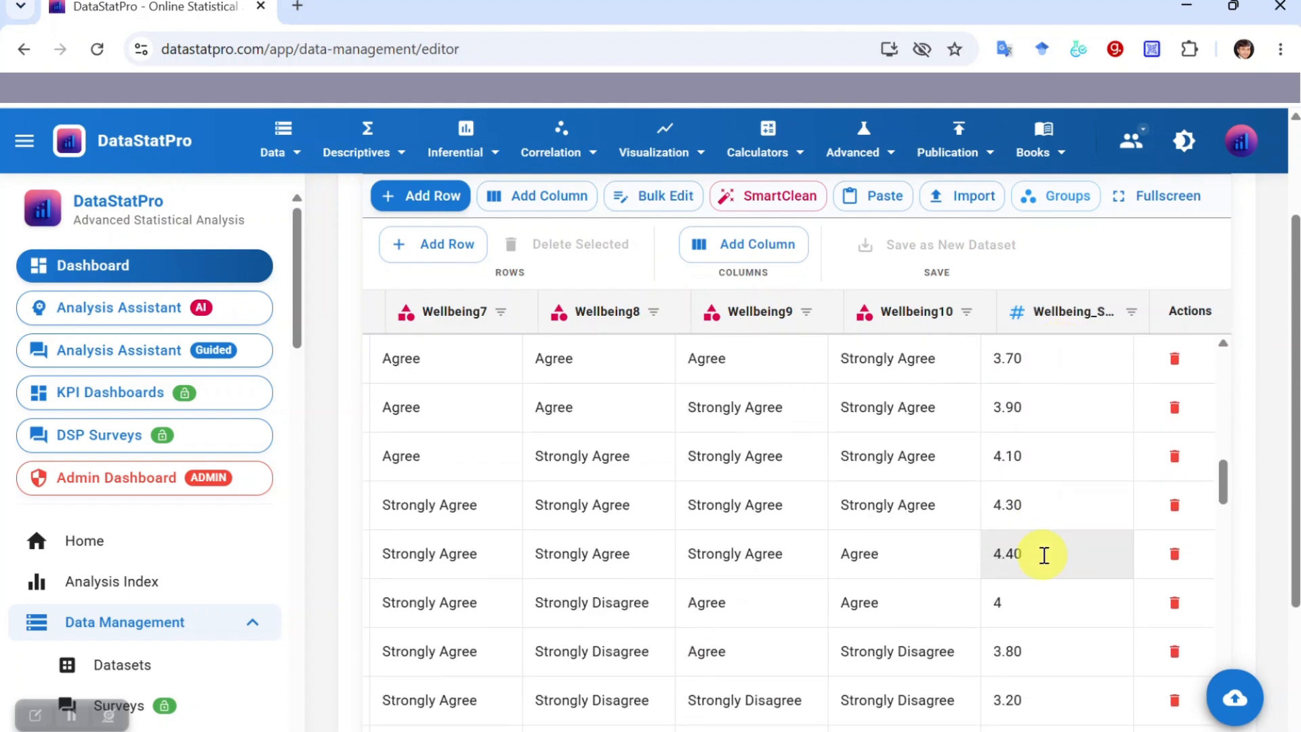
{"action": "scroll", "coordinate": [1043, 528], "scroll_direction": "up", "scroll_amount": 13}
{"action": "scroll", "coordinate": [1017, 547], "scroll_direction": "up", "scroll_amount": 2}
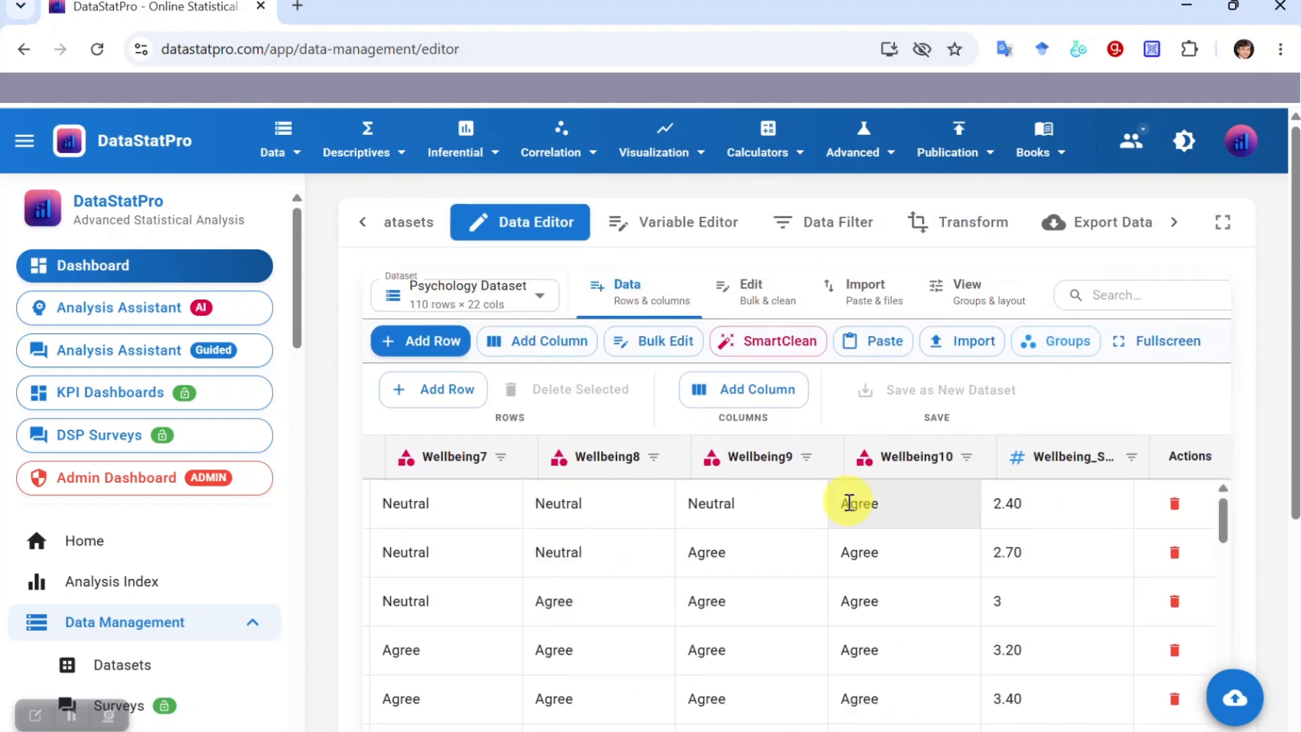
Compare the Wellbeing1 through Wellbeing10 responses in each row with the corresponding Wellbeing_Score value.
{"action": "scroll", "coordinate": [800, 517], "scroll_direction": "left", "scroll_amount": 2}
{"action": "scroll", "coordinate": [801, 517], "scroll_direction": "left", "scroll_amount": 10}
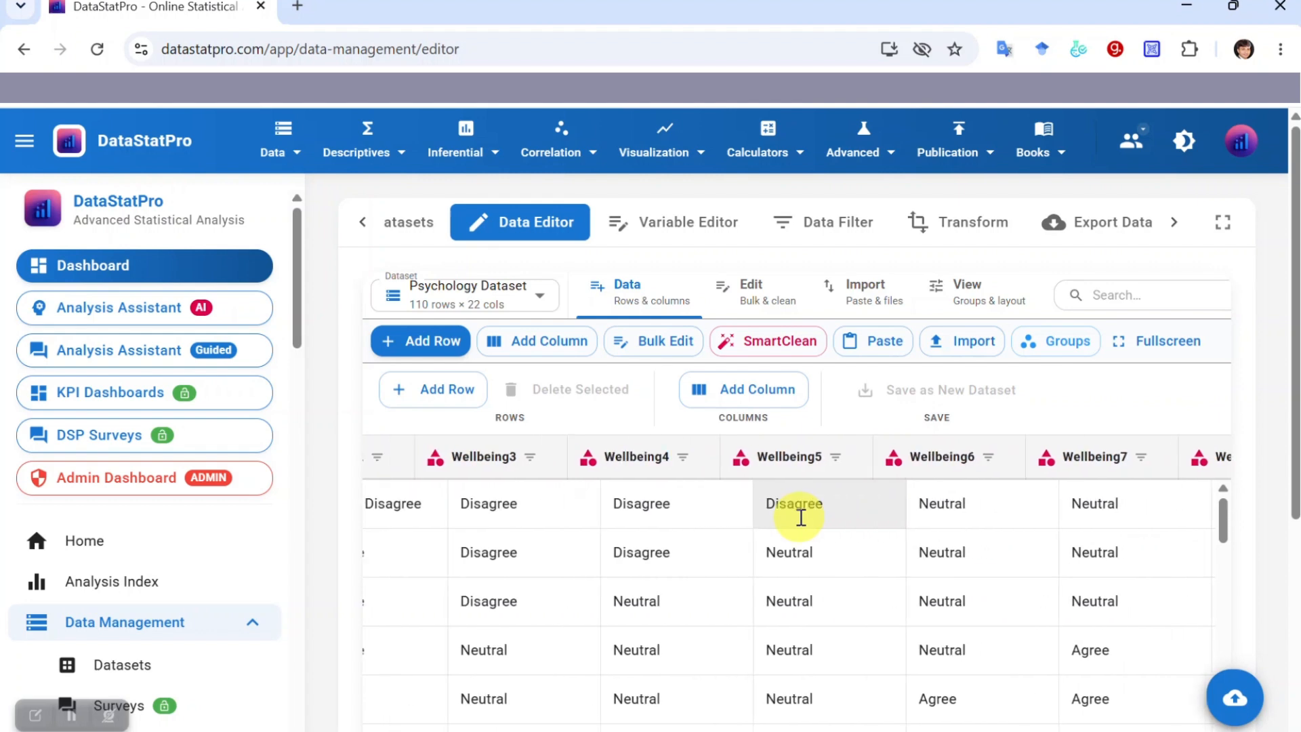
{"action": "scroll", "coordinate": [799, 508], "scroll_direction": "right", "scroll_amount": 5}
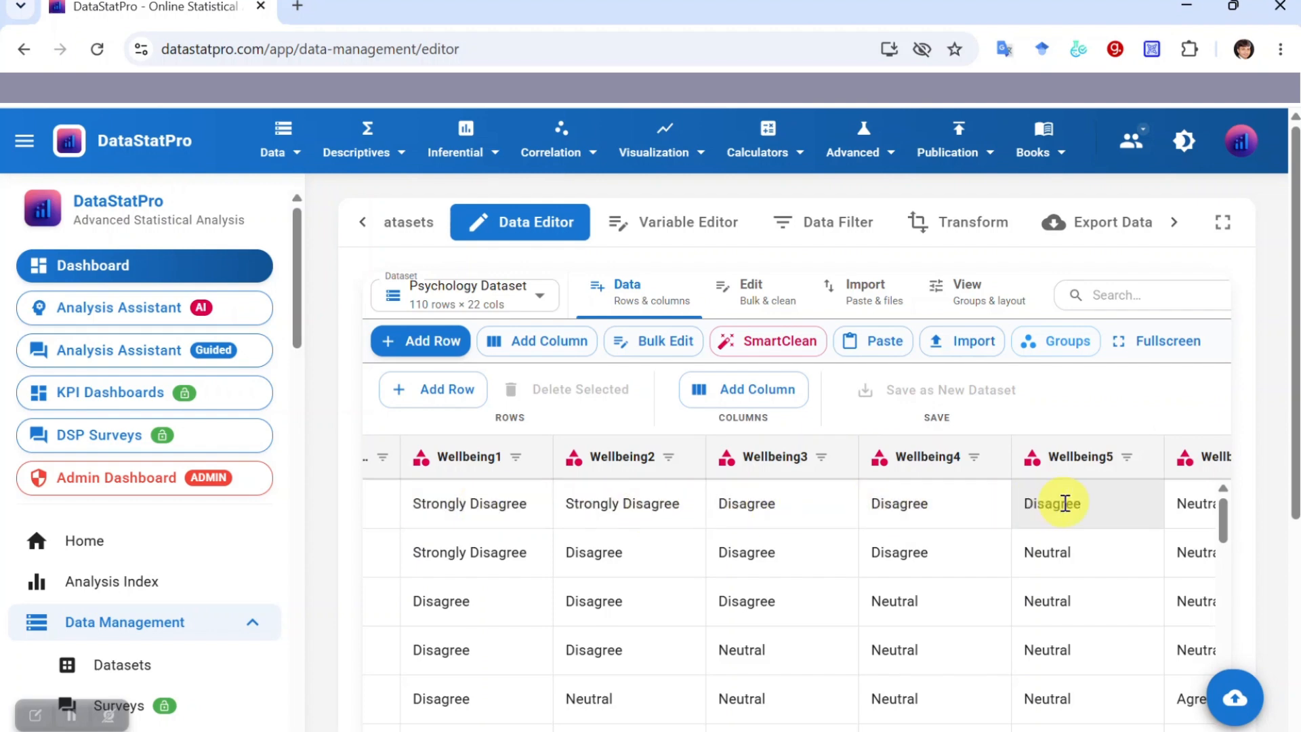
{"action": "scroll", "coordinate": [1063, 503], "scroll_direction": "right", "scroll_amount": 2}
{"action": "scroll", "coordinate": [1037, 505], "scroll_direction": "right", "scroll_amount": 1}
{"action": "scroll", "coordinate": [1028, 505], "scroll_direction": "right", "scroll_amount": 2}
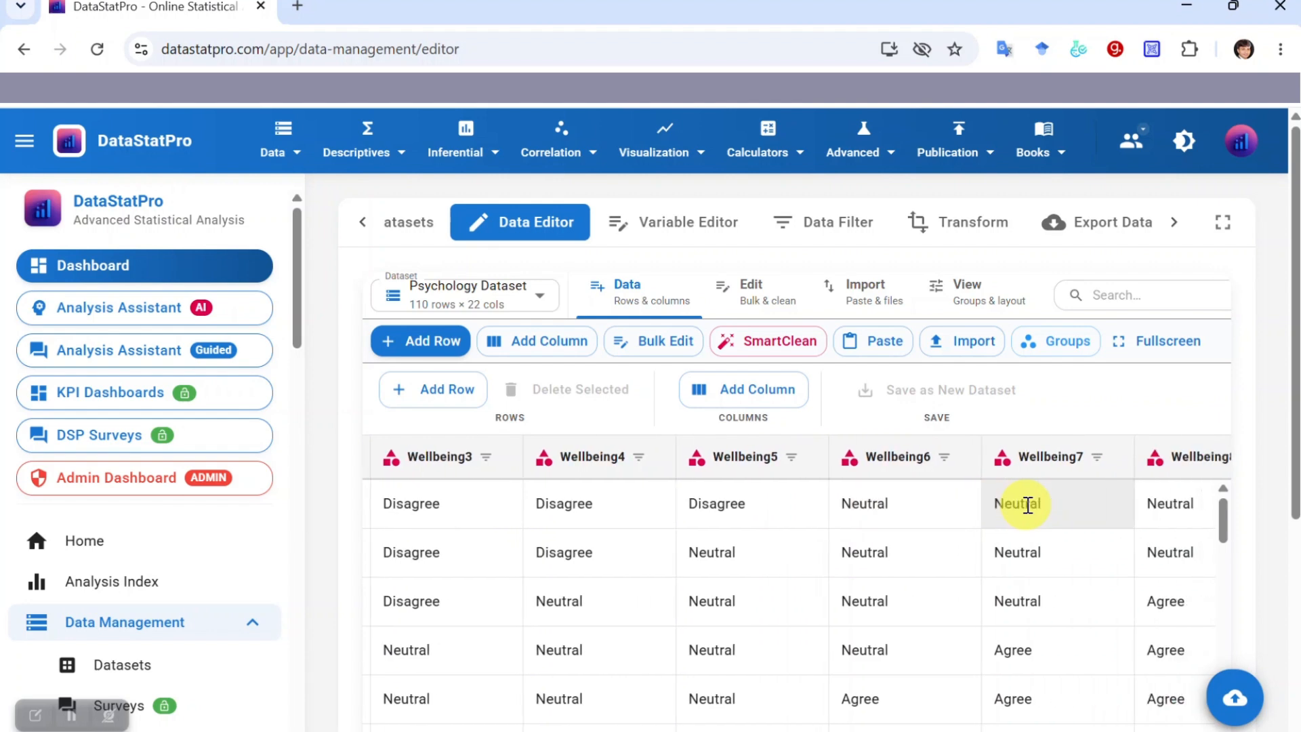
{"action": "scroll", "coordinate": [1027, 505], "scroll_direction": "right", "scroll_amount": 6}
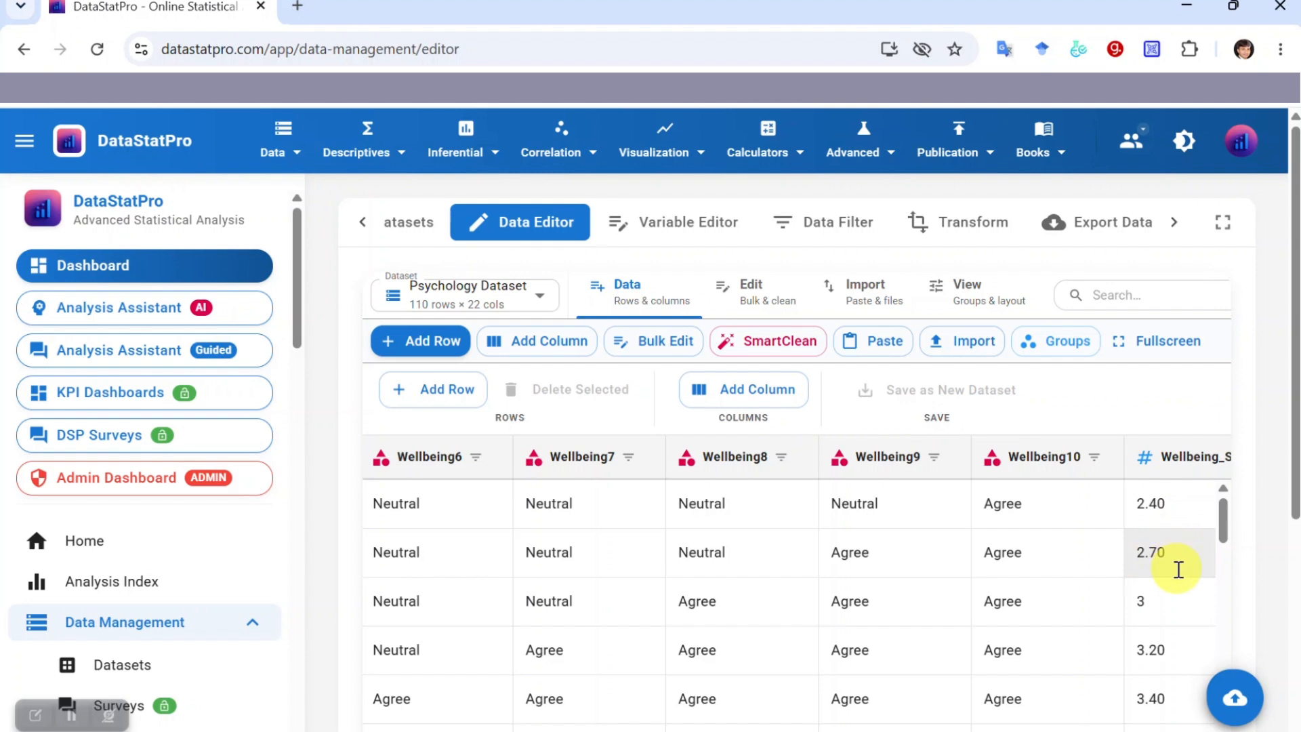
{"action": "scroll", "coordinate": [1179, 568], "scroll_direction": "down", "scroll_amount": 3}
{"action": "scroll", "coordinate": [1179, 570], "scroll_direction": "down", "scroll_amount": 4}
{"action": "scroll", "coordinate": [1179, 569], "scroll_direction": "up", "scroll_amount": 4}
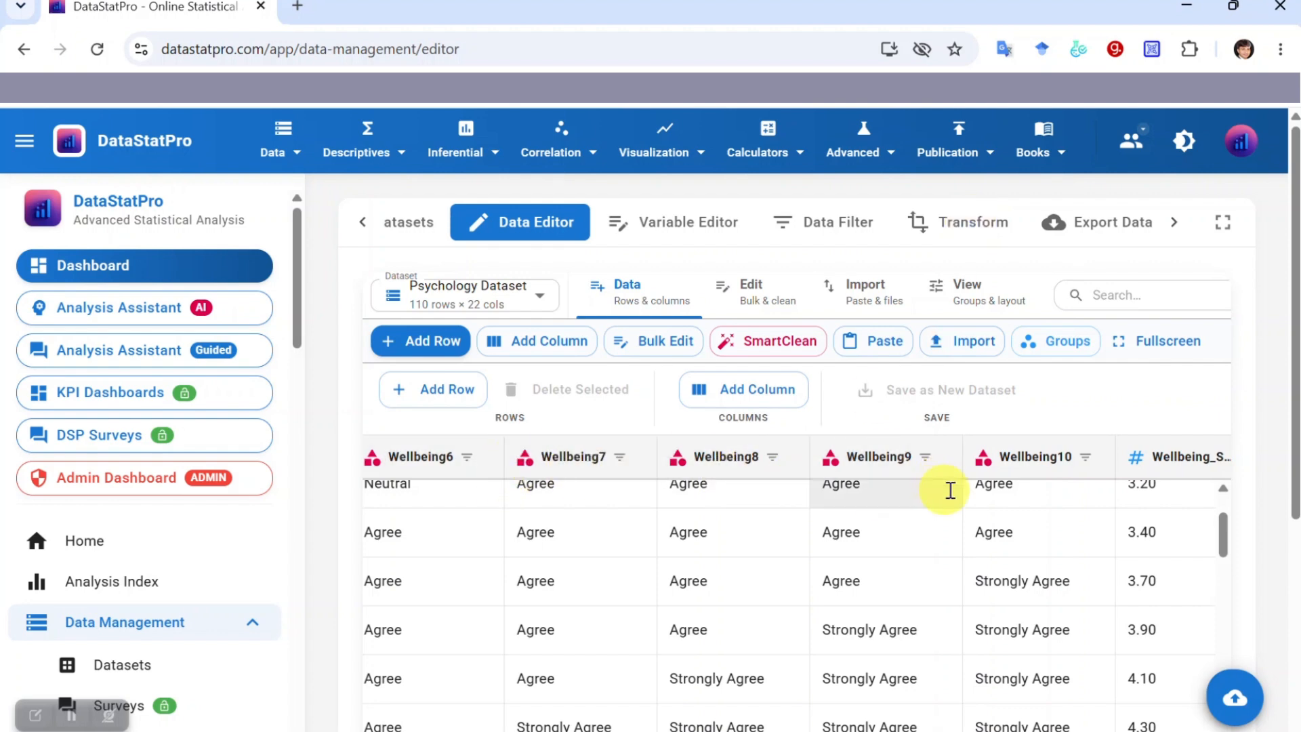
Return to the data transformations and choose the Composite Score transformation for the Psychology Dataset.
{"action": "left_click", "coordinate": [962, 230]}
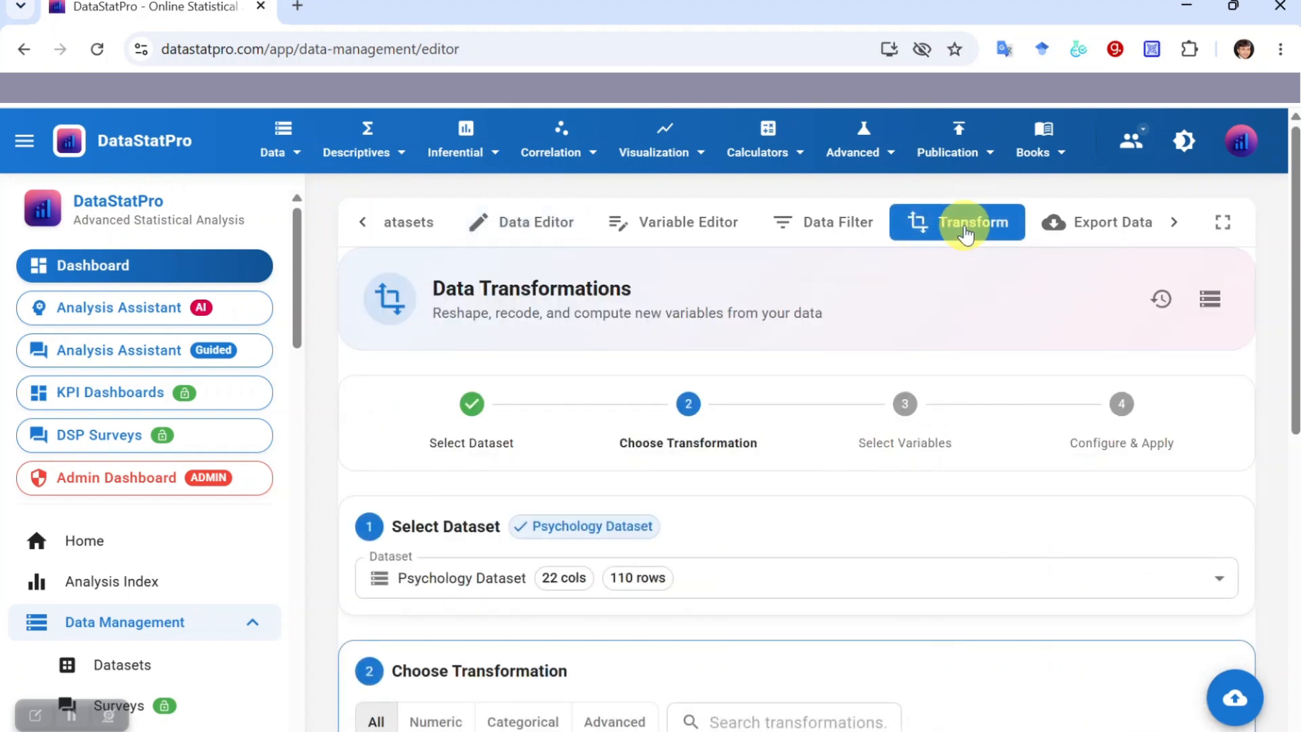
{"action": "scroll", "coordinate": [786, 485], "scroll_direction": "down", "scroll_amount": 5}
{"action": "scroll", "coordinate": [788, 486], "scroll_direction": "down", "scroll_amount": 3}
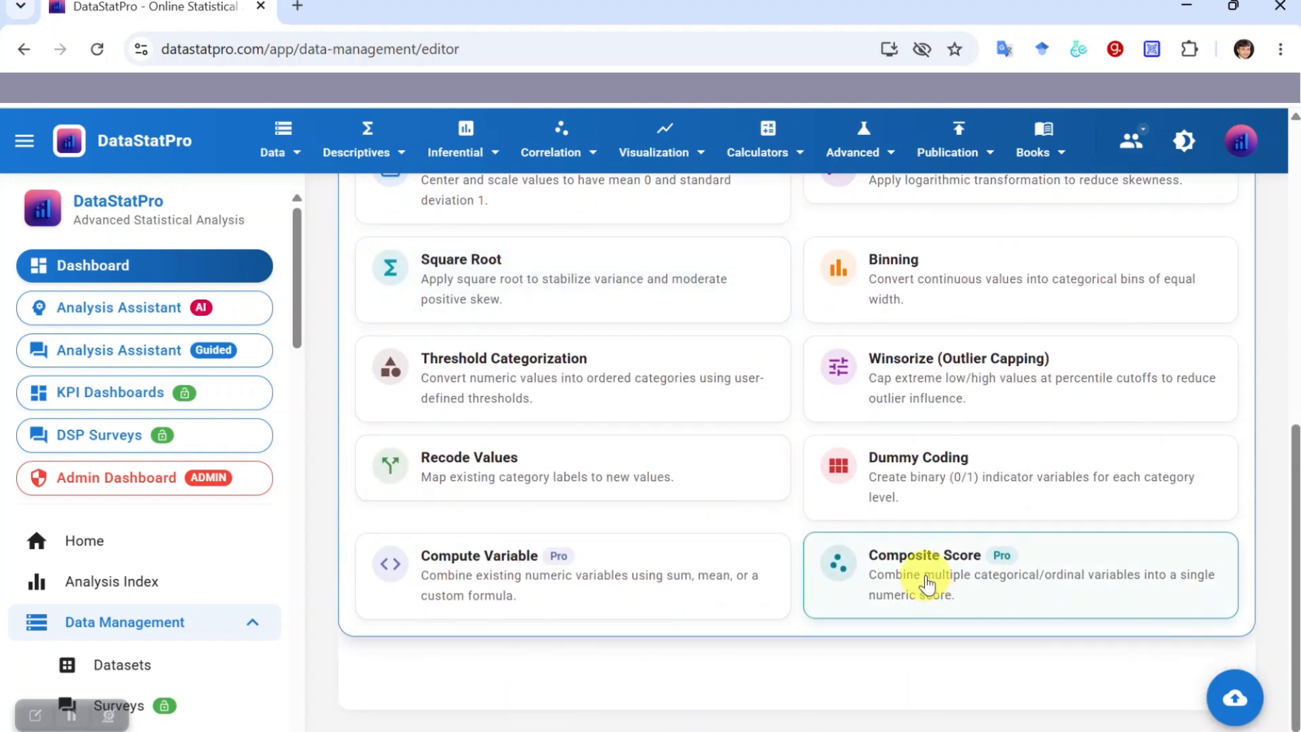
{"action": "left_click", "coordinate": [927, 584]}
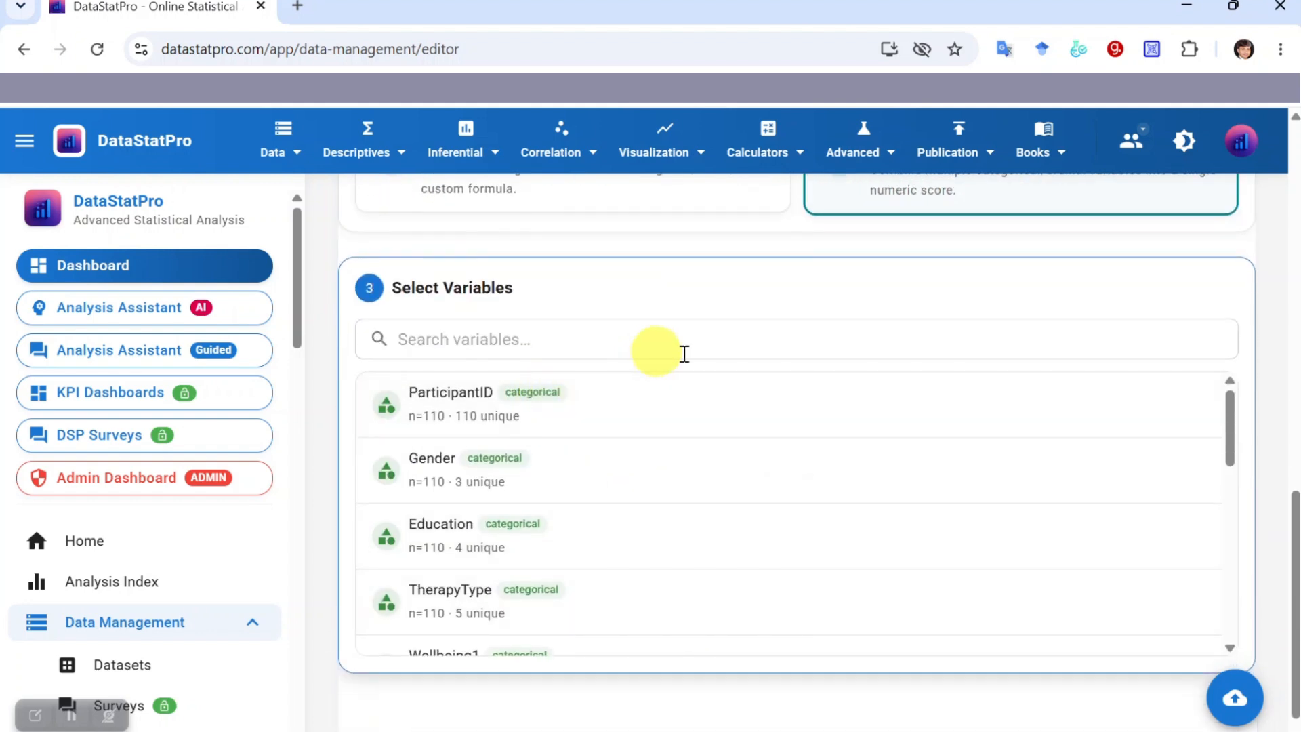
Select Gender, Education, TherapyType and Wellbeing1 as the composite variables and show their data preview.
{"action": "scroll", "coordinate": [640, 441], "scroll_direction": "down", "scroll_amount": 5}
{"action": "scroll", "coordinate": [639, 444], "scroll_direction": "up", "scroll_amount": 3}
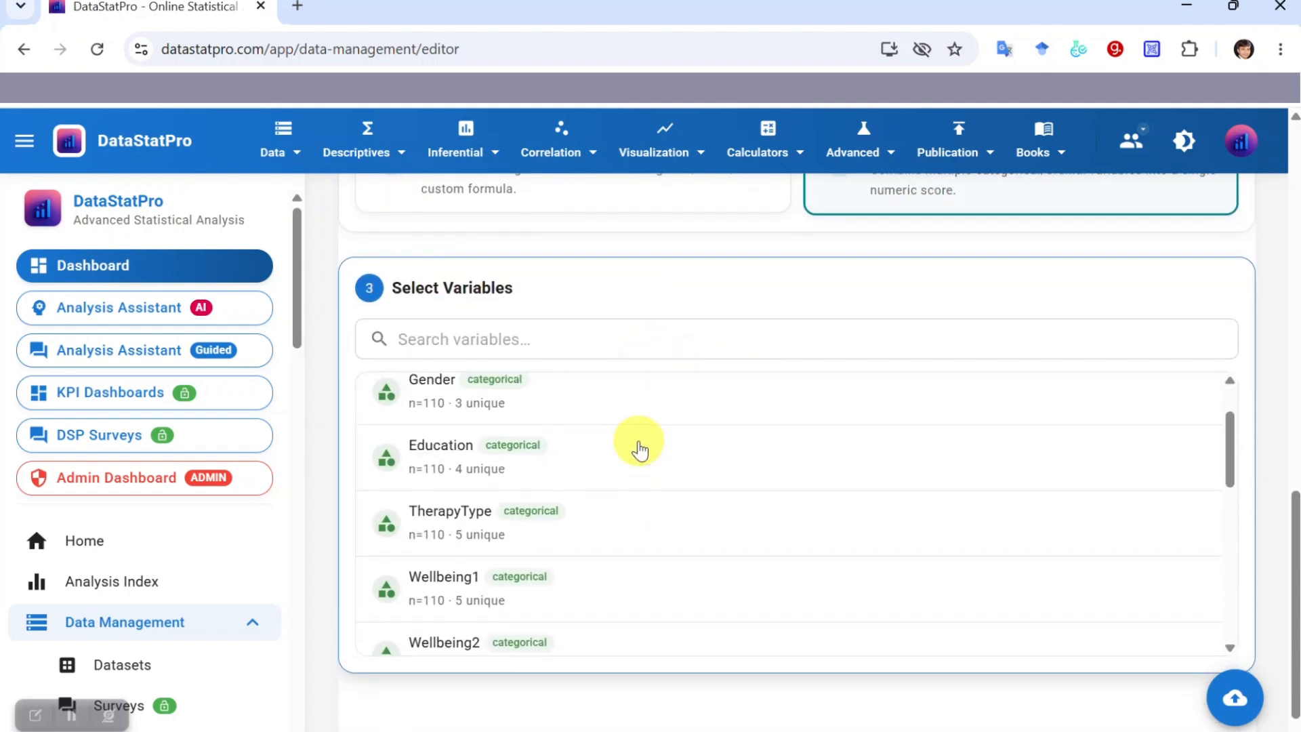
{"action": "scroll", "coordinate": [639, 450], "scroll_direction": "up", "scroll_amount": 1}
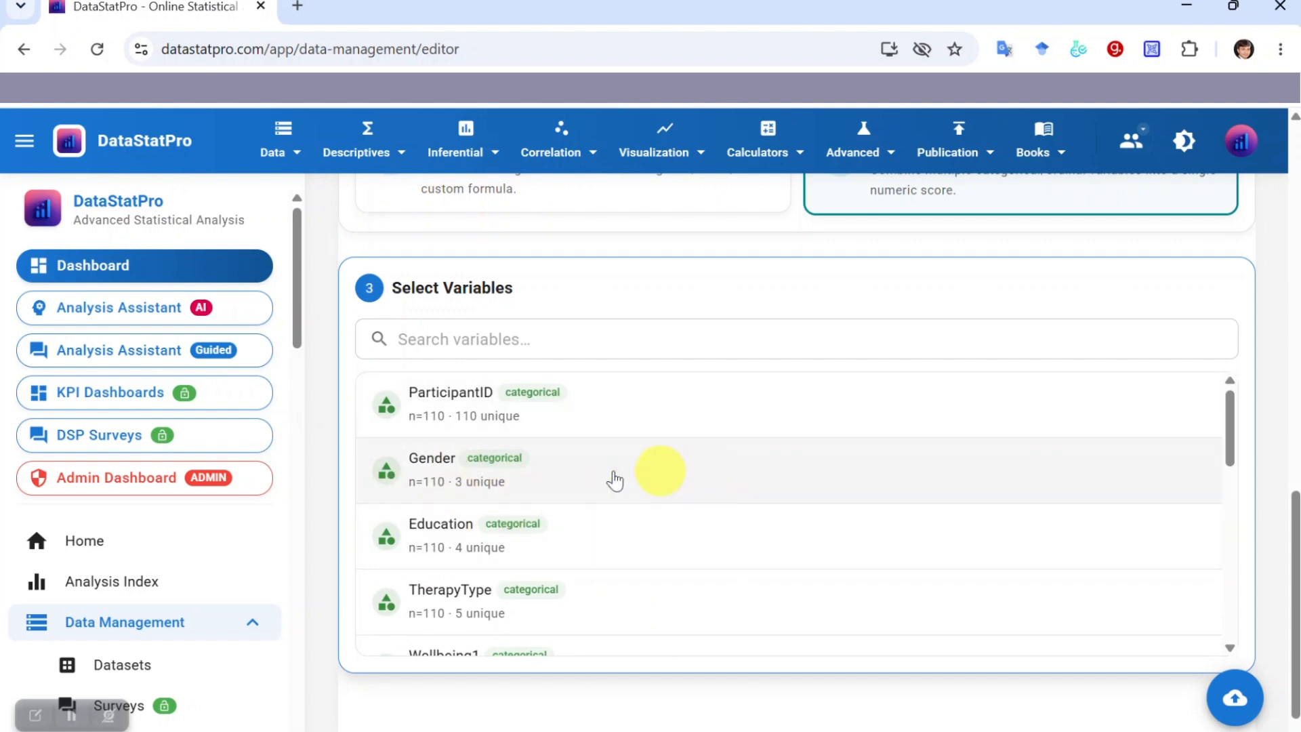
{"action": "left_click", "coordinate": [518, 483]}
{"action": "left_click", "coordinate": [500, 544]}
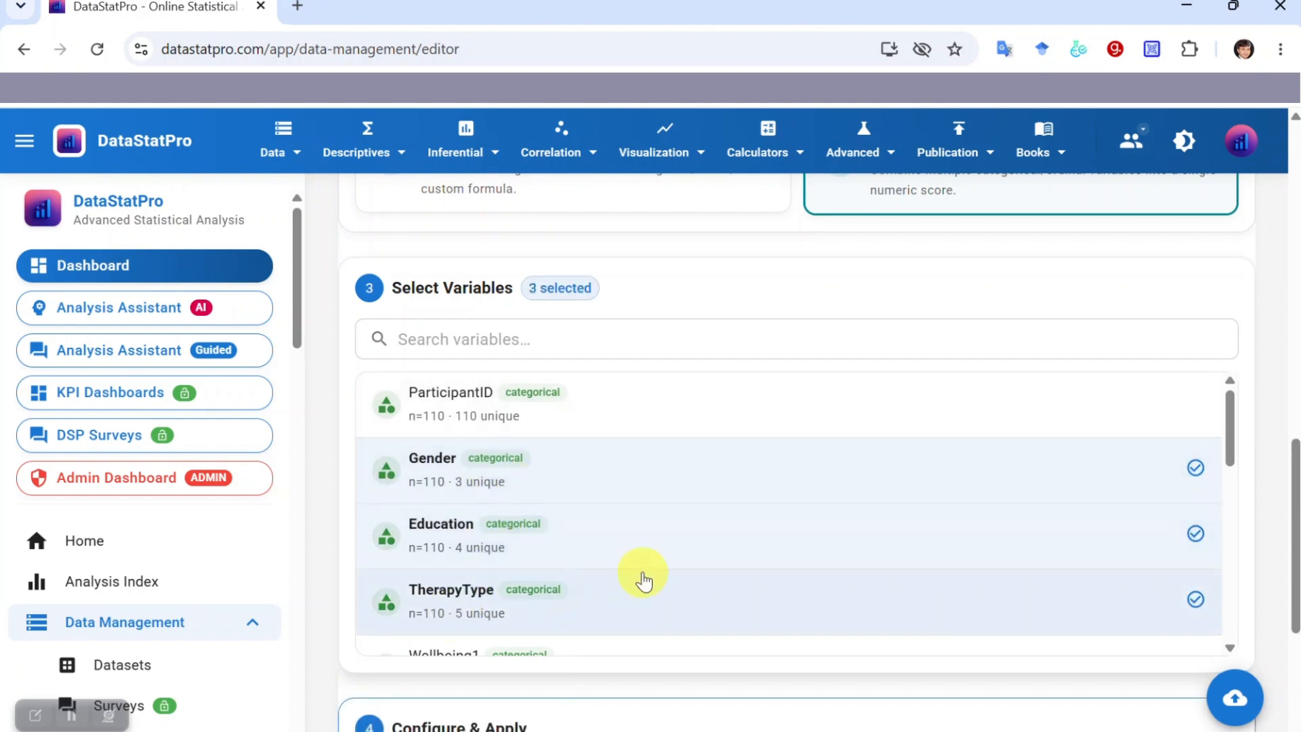
{"action": "left_click", "coordinate": [645, 581]}
{"action": "scroll", "coordinate": [644, 581], "scroll_direction": "down", "scroll_amount": 2}
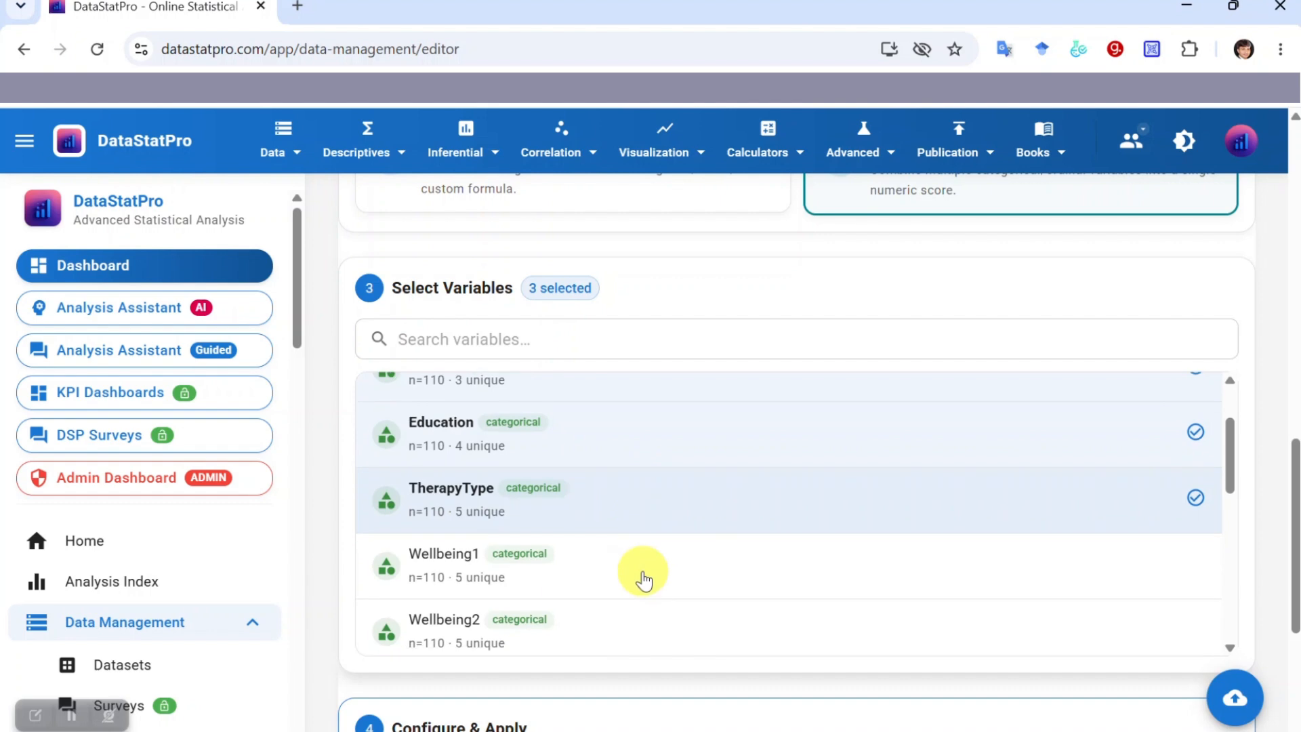
{"action": "left_click", "coordinate": [428, 573]}
{"action": "scroll", "coordinate": [802, 534], "scroll_direction": "up", "scroll_amount": 2}
{"action": "scroll", "coordinate": [763, 551], "scroll_direction": "down", "scroll_amount": 10}
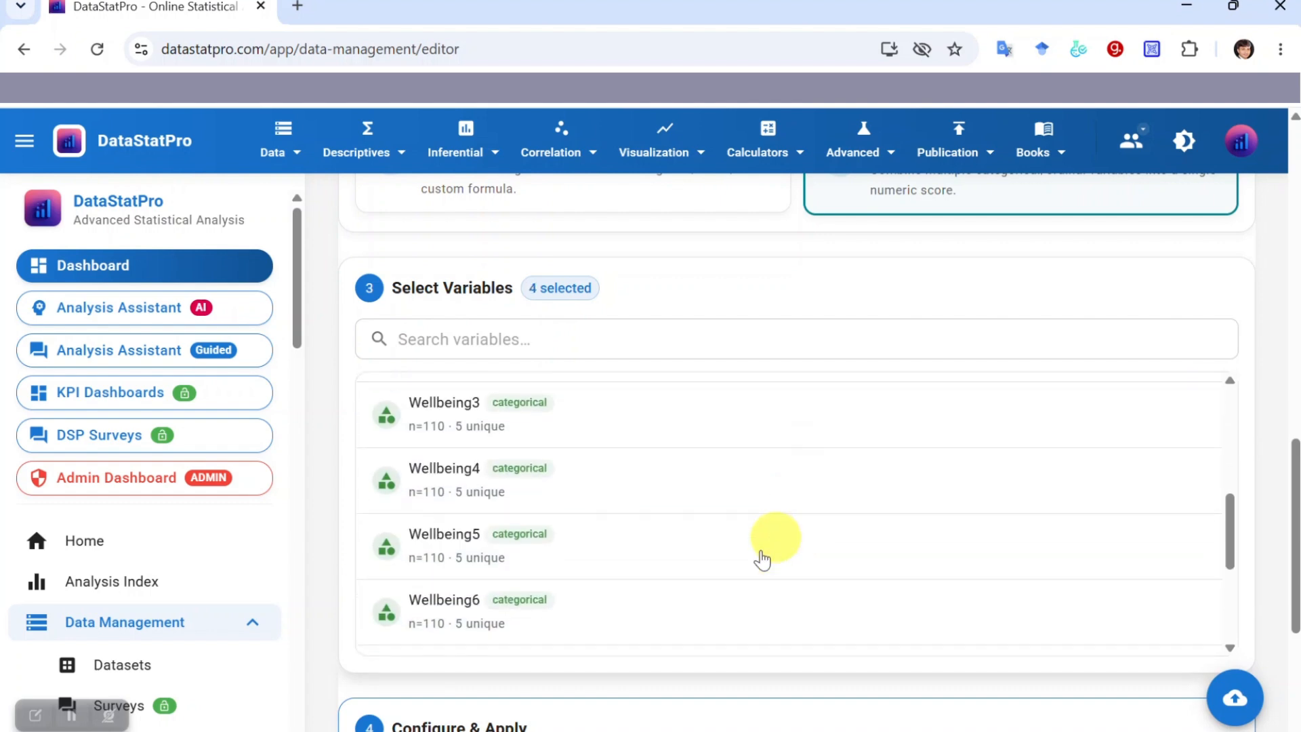
{"action": "scroll", "coordinate": [667, 650], "scroll_direction": "down", "scroll_amount": 5}
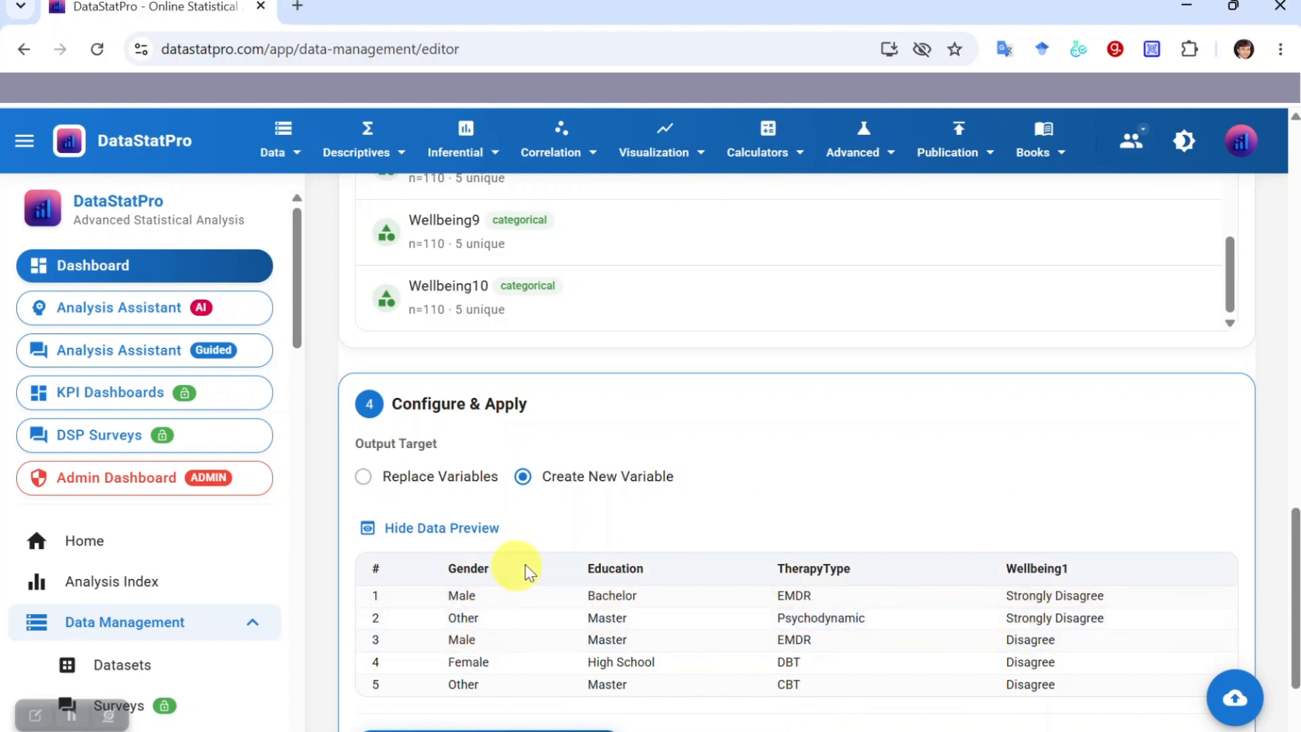
Open the composite score definition and set the category mapping to No, so each variable's categories are scored individually.
{"action": "scroll", "coordinate": [788, 493], "scroll_direction": "down", "scroll_amount": 1}
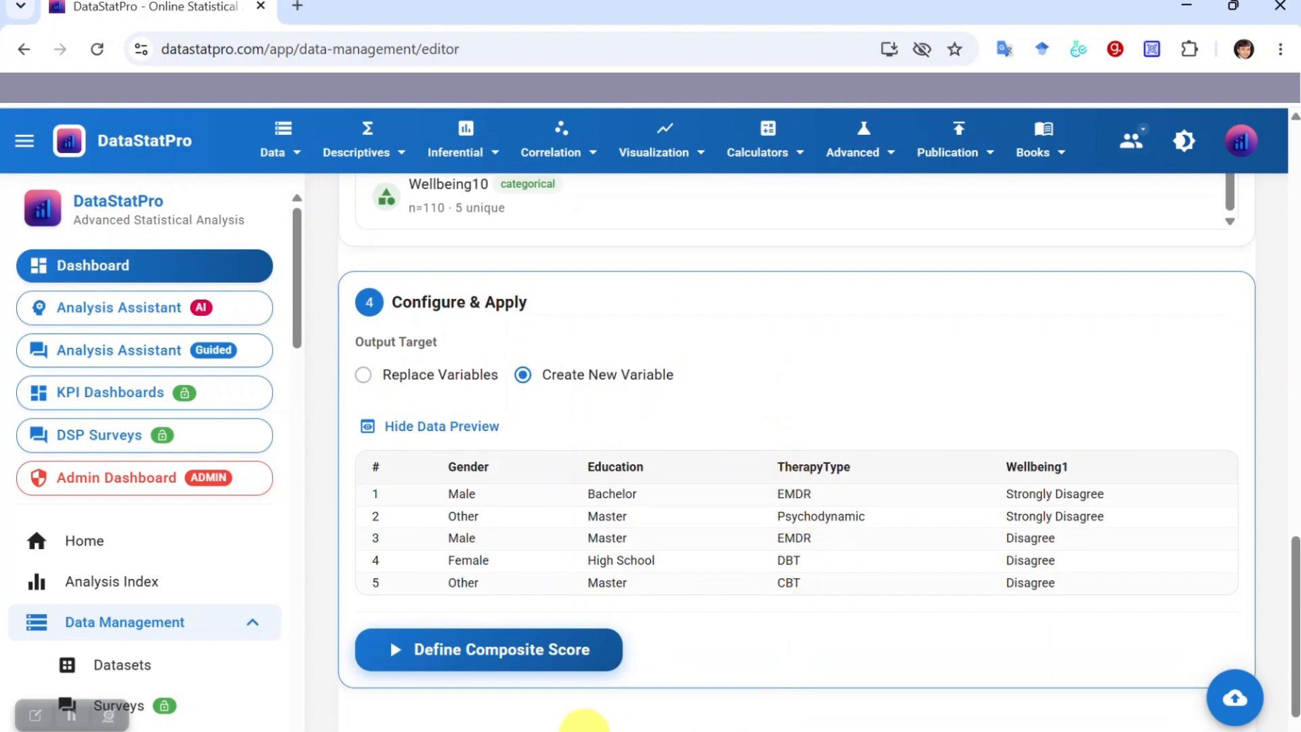
{"action": "left_click", "coordinate": [460, 651]}
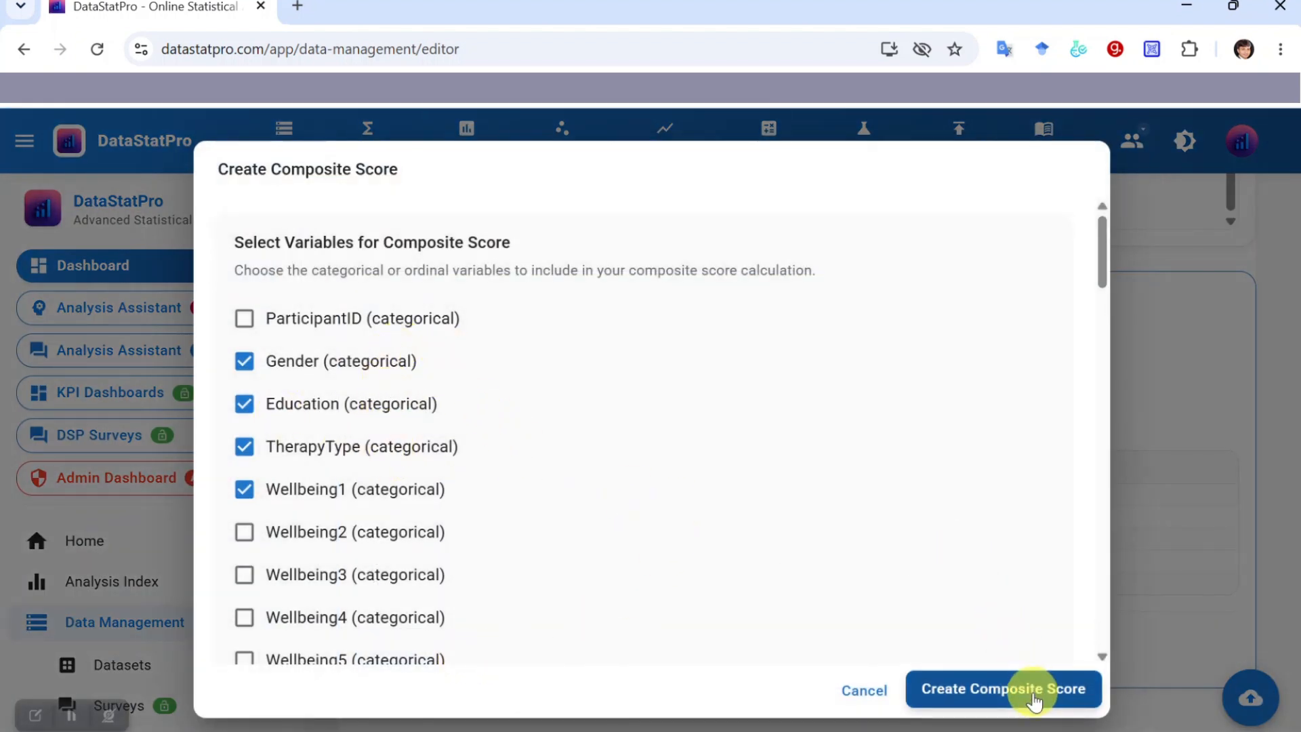
{"action": "scroll", "coordinate": [900, 529], "scroll_direction": "down", "scroll_amount": 10}
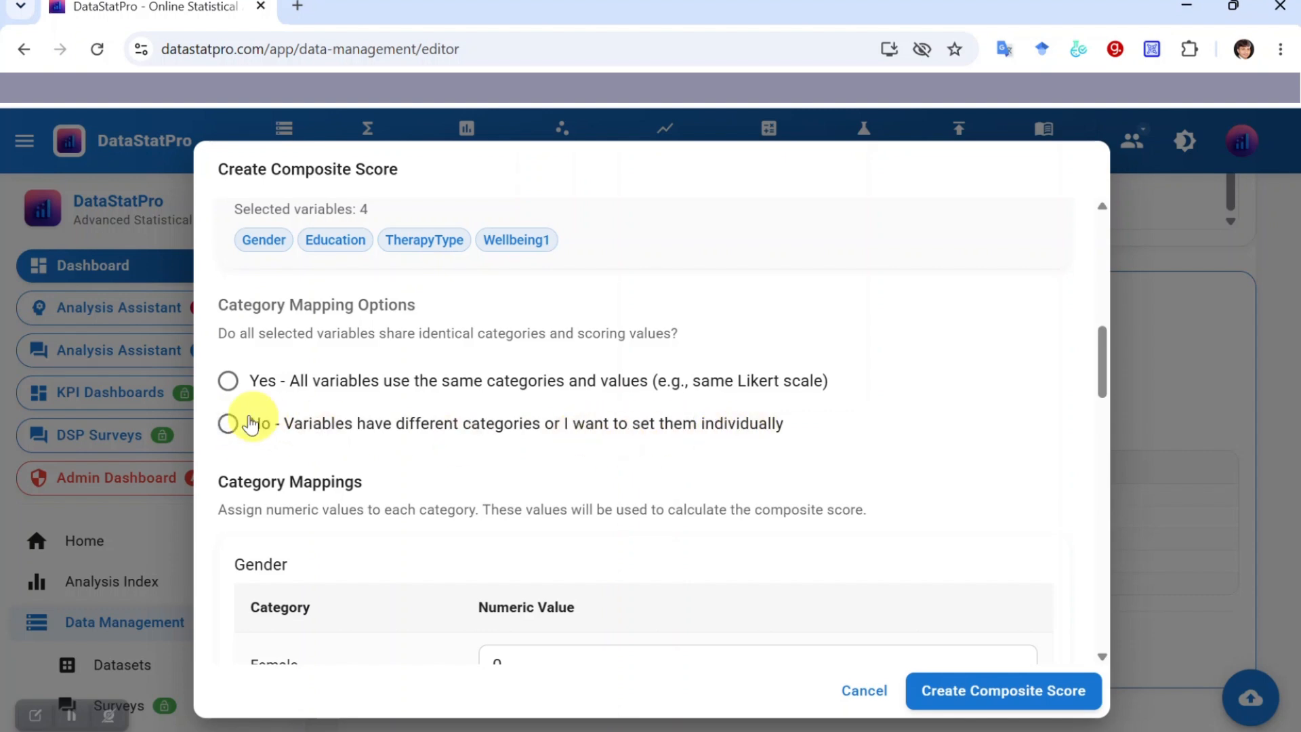
{"action": "left_click", "coordinate": [228, 424]}
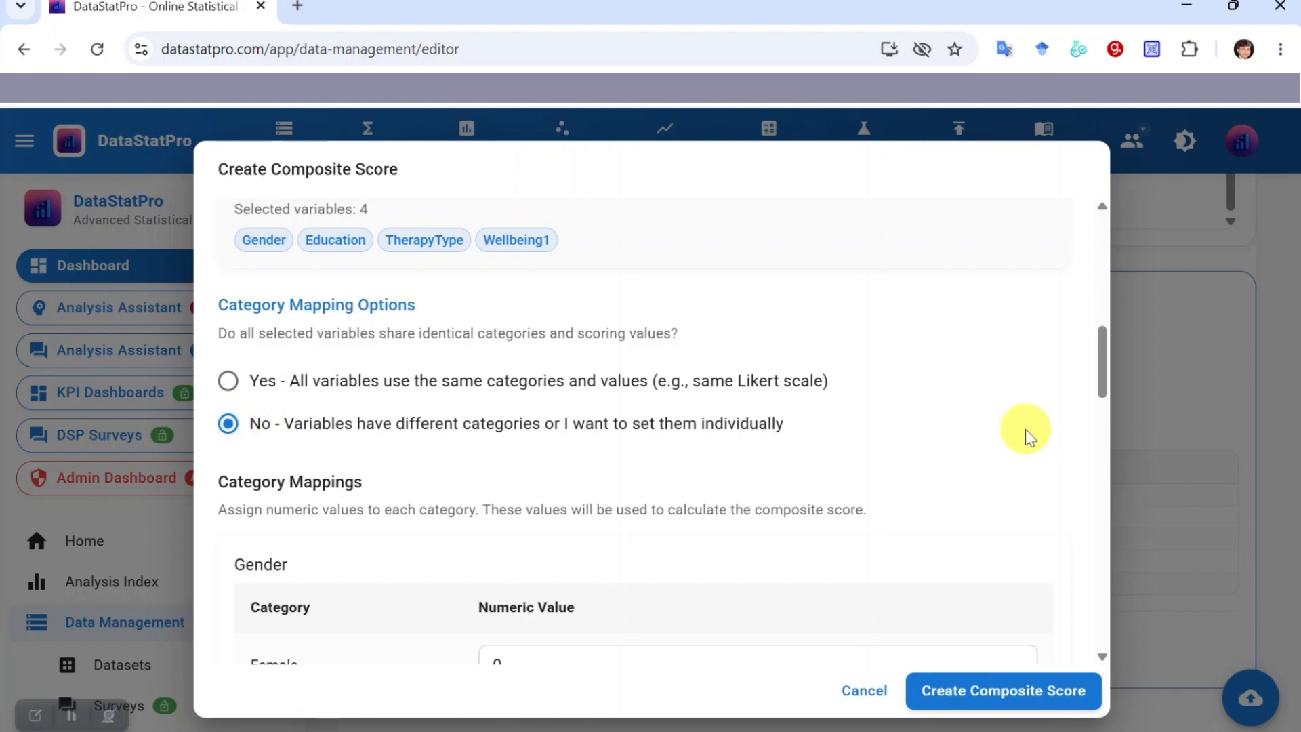
Assign the Gender category values Female 1 and Male 2.
{"action": "scroll", "coordinate": [1025, 429], "scroll_direction": "down", "scroll_amount": 5}
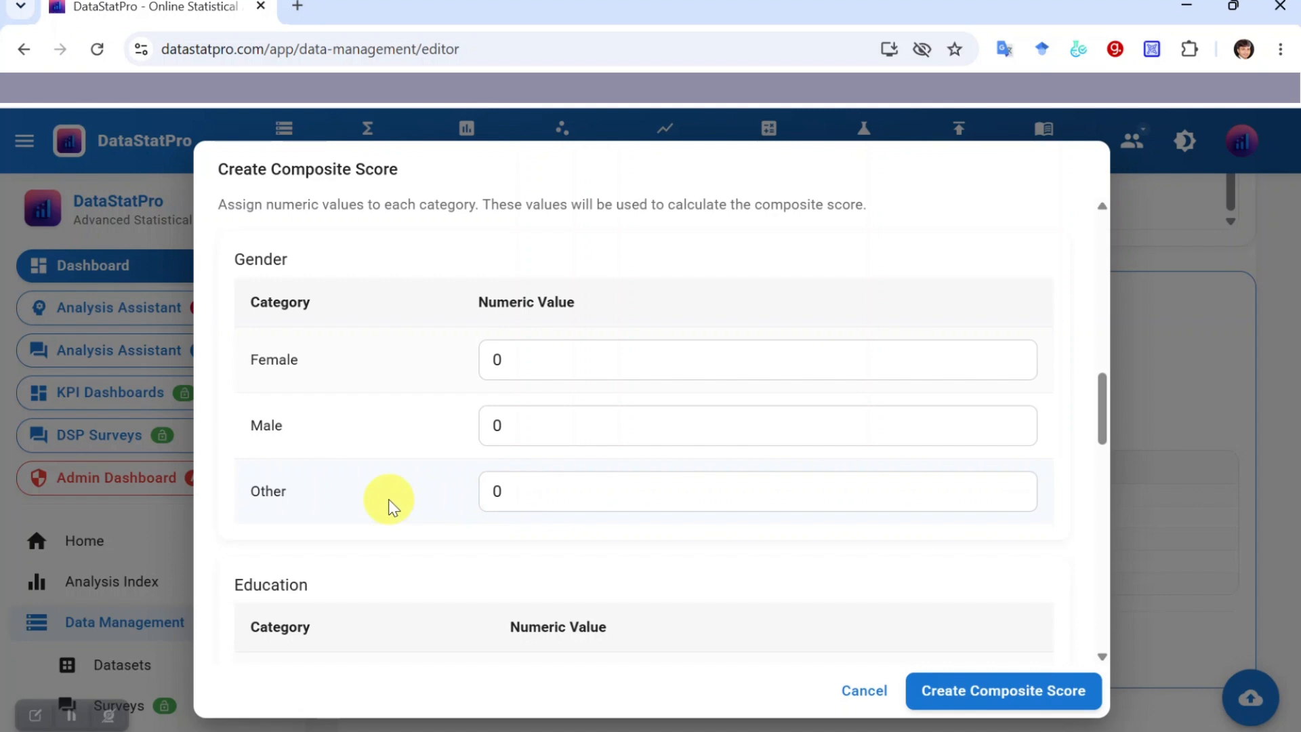
{"action": "left_click", "coordinate": [552, 359]}
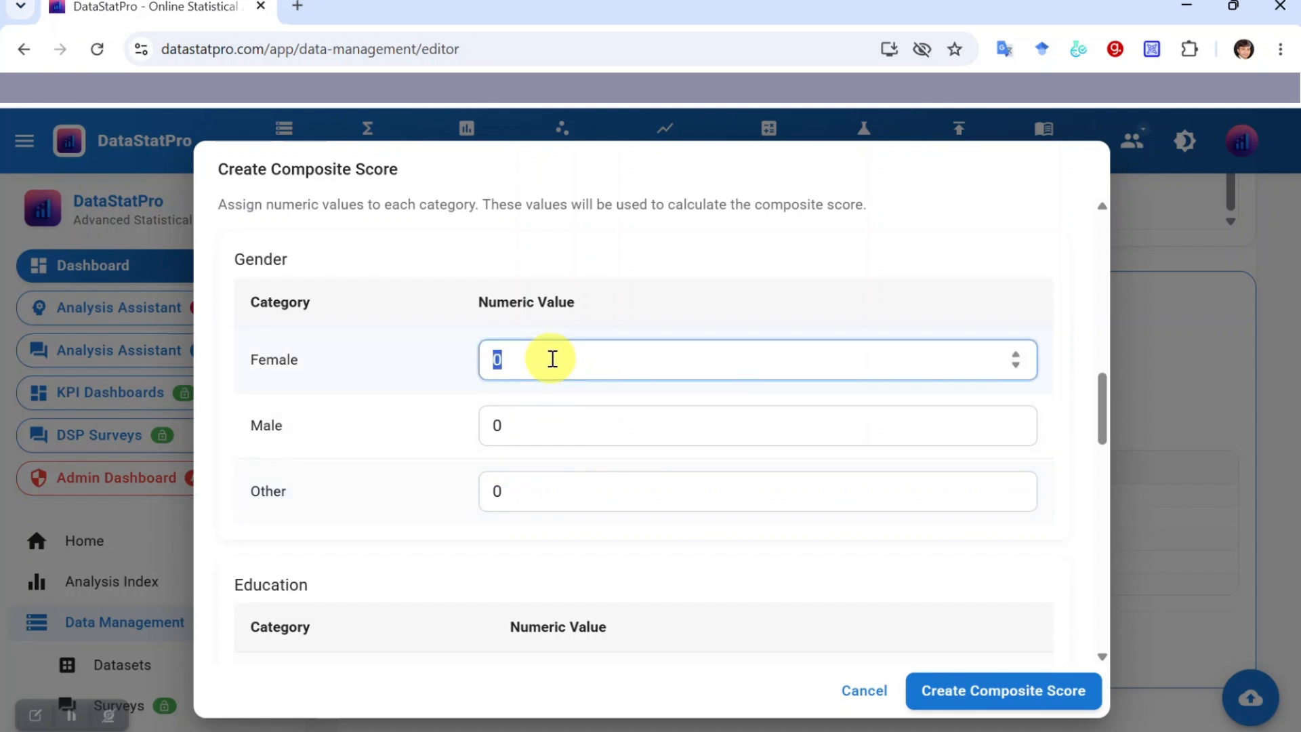
{"action": "type", "text": "1"}
{"action": "left_click", "coordinate": [540, 429]}
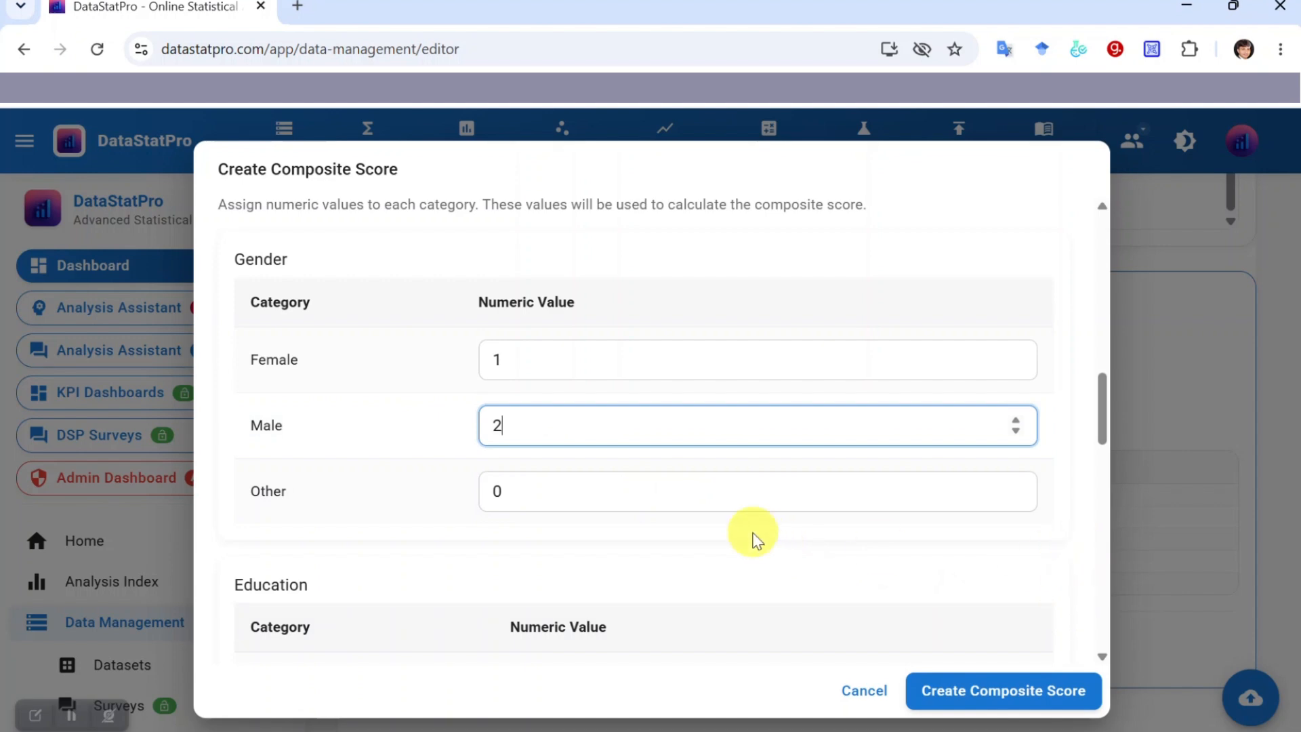
Assign the Education category values High School 1, Bachelor 2, Master 3 and PhD 4.
{"action": "scroll", "coordinate": [752, 538], "scroll_direction": "down", "scroll_amount": 3}
{"action": "scroll", "coordinate": [757, 540], "scroll_direction": "down", "scroll_amount": 2}
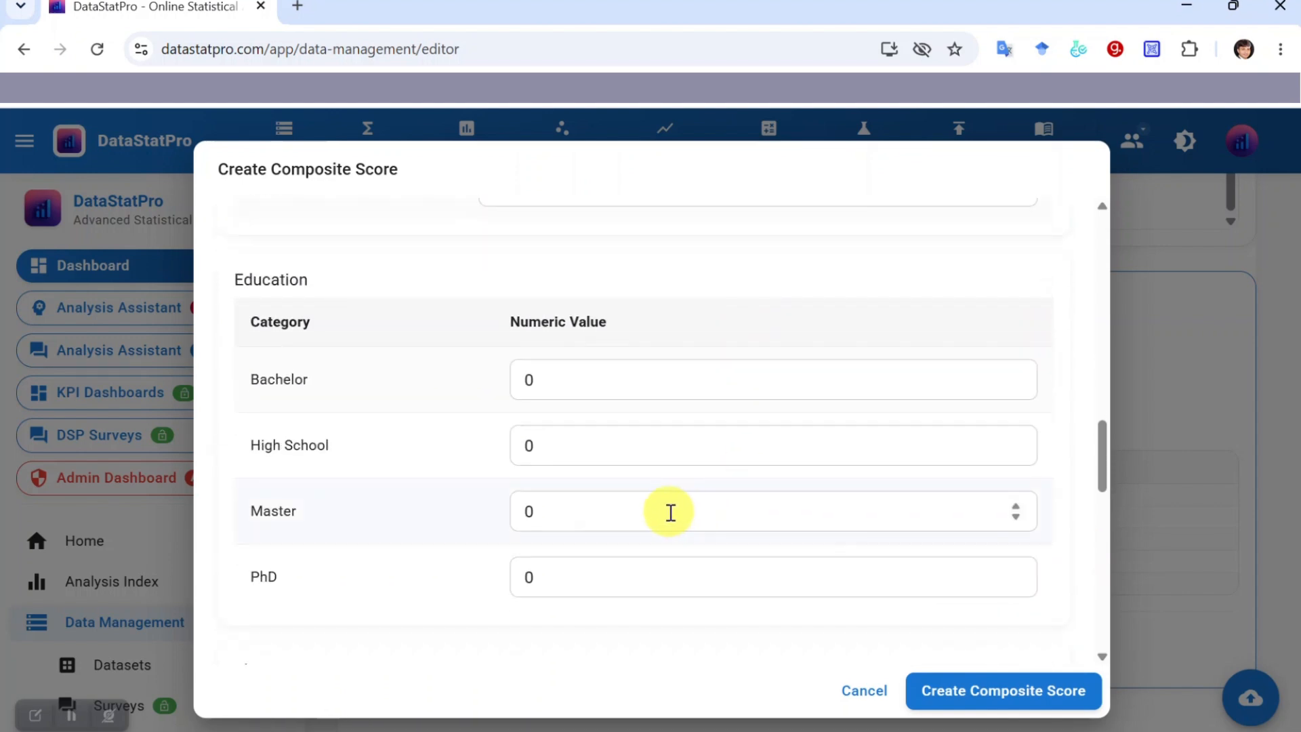
{"action": "scroll", "coordinate": [668, 513], "scroll_direction": "down", "scroll_amount": 2}
{"action": "left_click", "coordinate": [572, 344]}
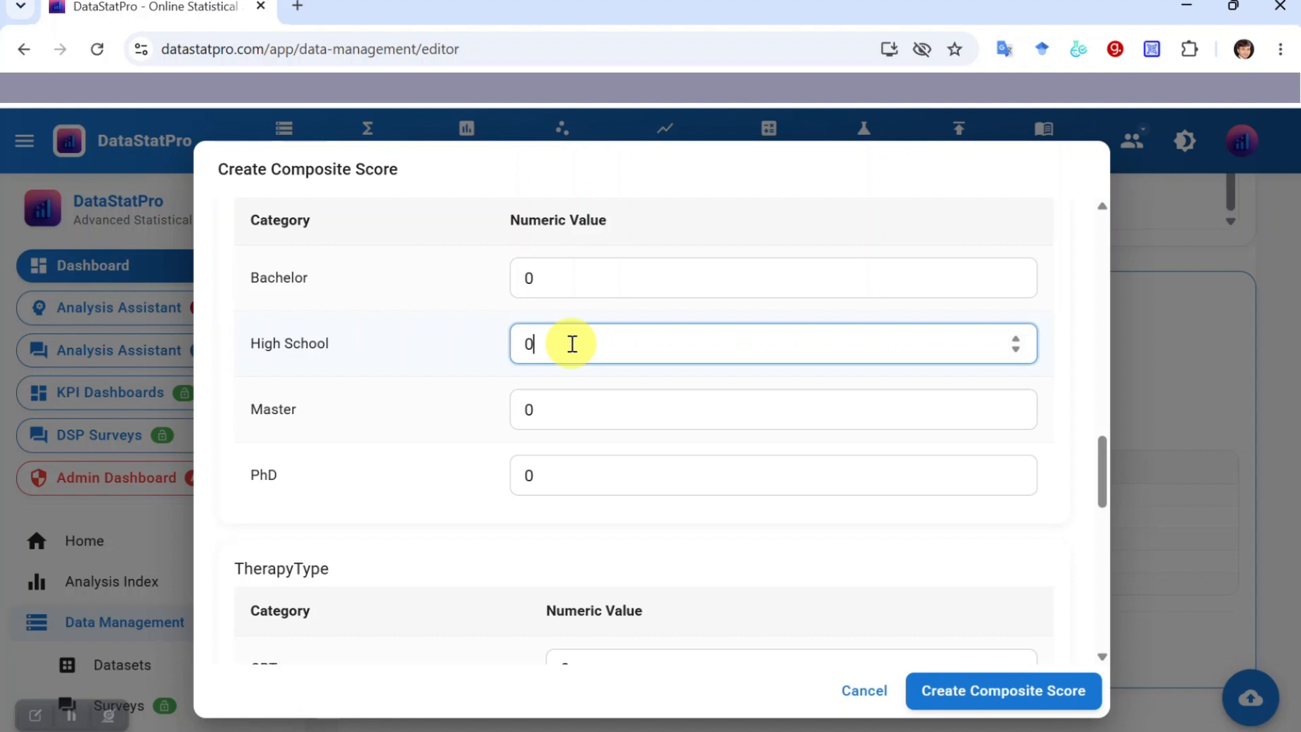
{"action": "left_click", "coordinate": [577, 280]}
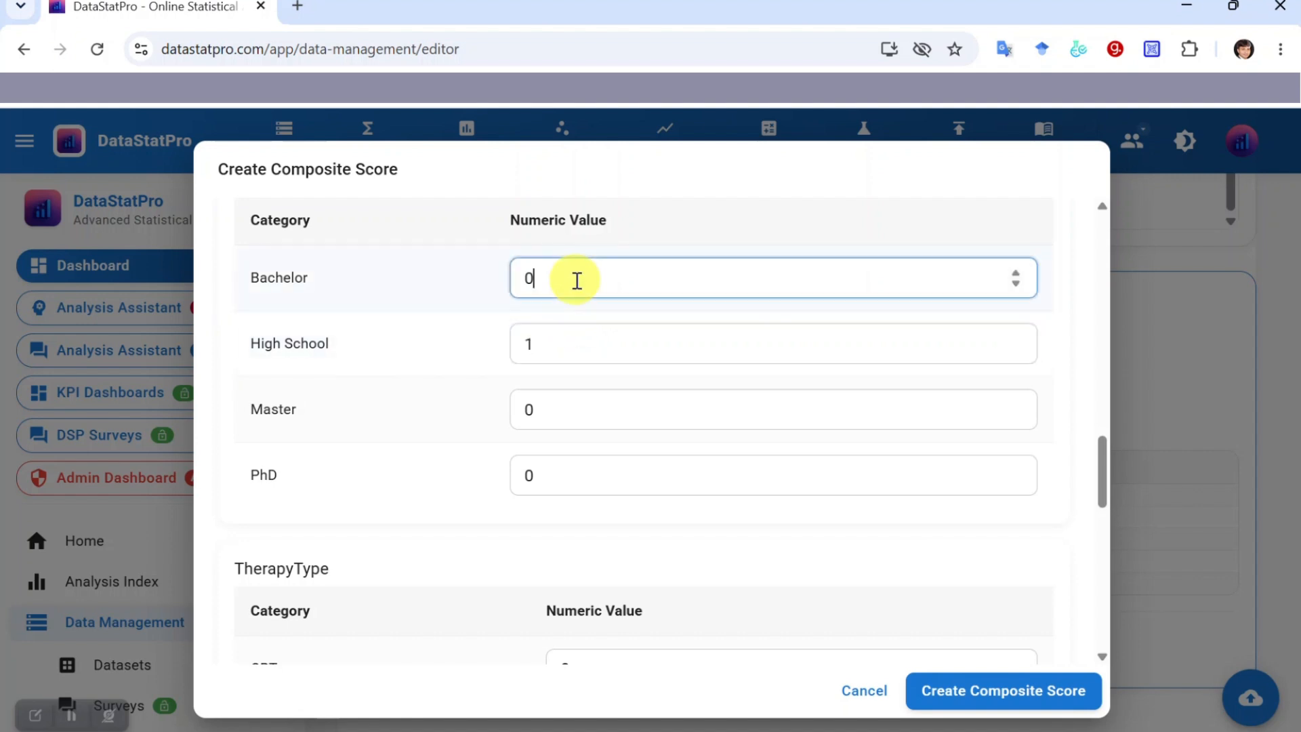
{"action": "type", "text": "2"}
{"action": "left_click", "coordinate": [559, 407]}
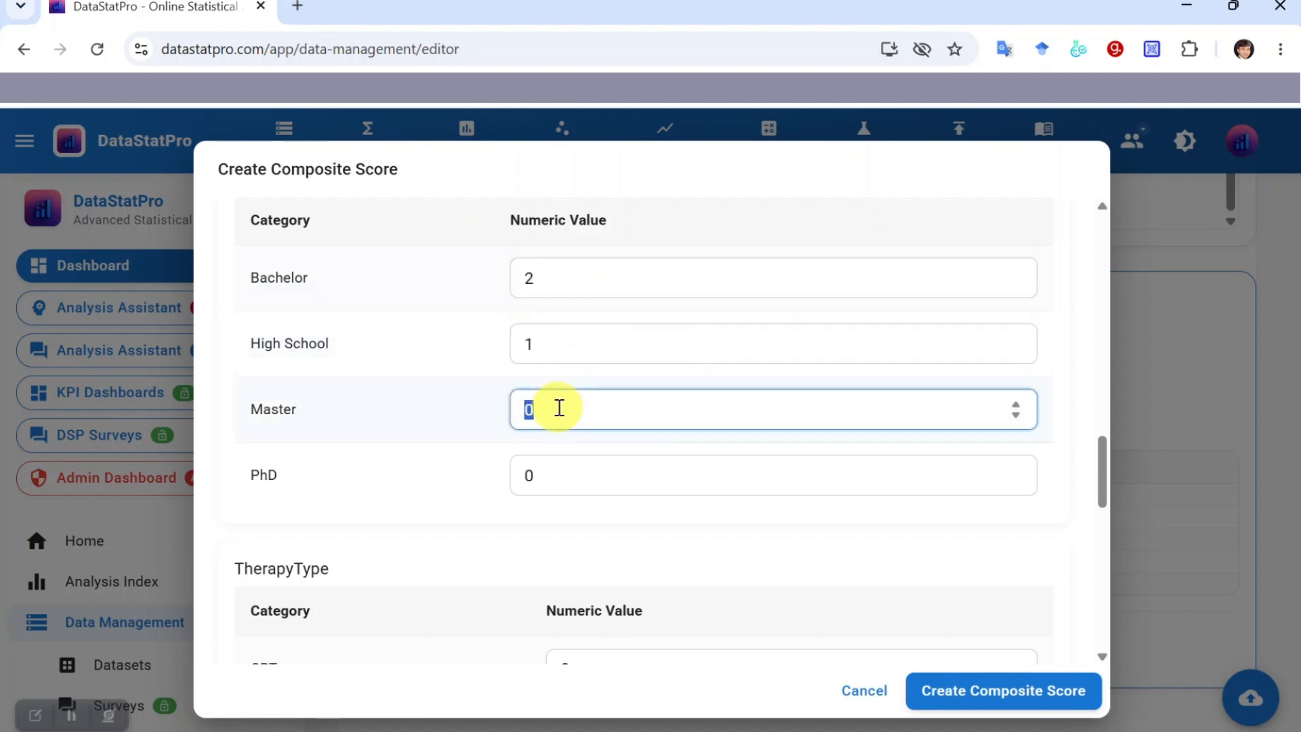
{"action": "type", "text": "3"}
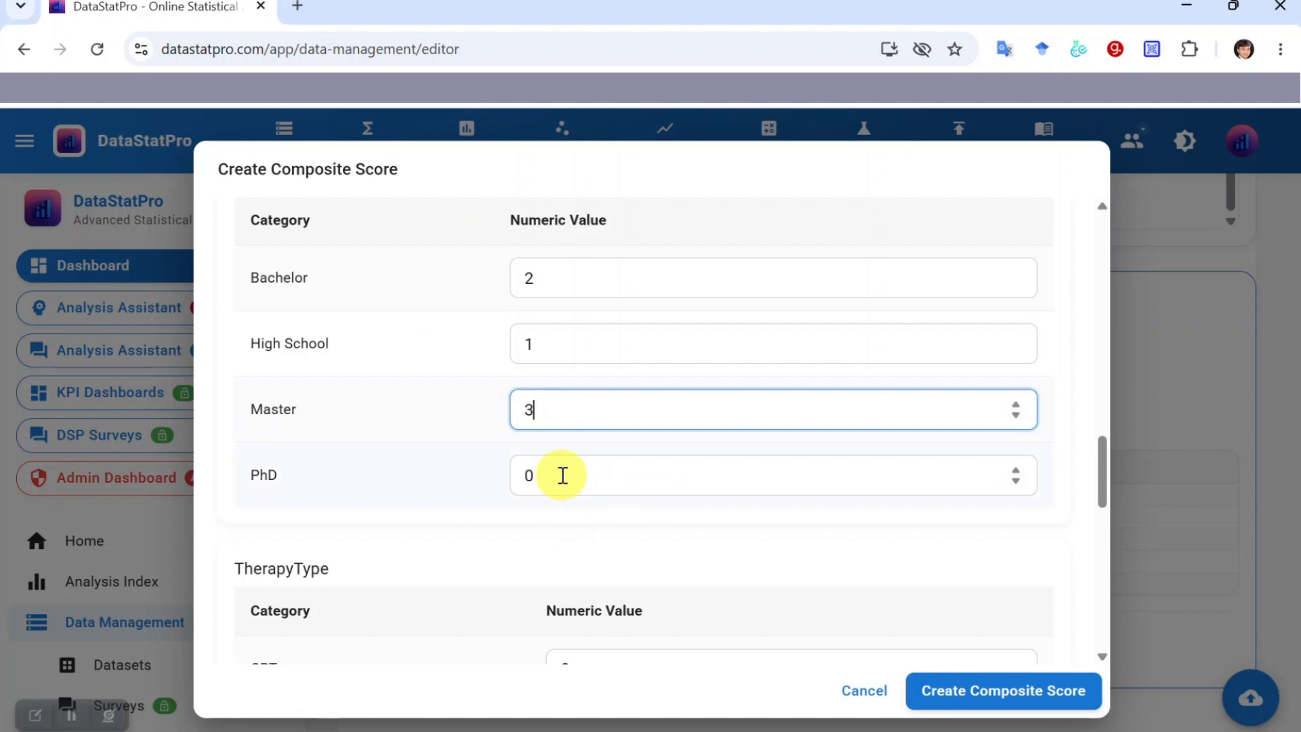
{"action": "left_click", "coordinate": [563, 475]}
{"action": "type", "text": "4"}
Assign the TherapyType category values CBT 1, DBT 2, EMDR 3, Humanistic 4 and Psychodynamic 5.
{"action": "scroll", "coordinate": [556, 529], "scroll_direction": "down", "scroll_amount": 5}
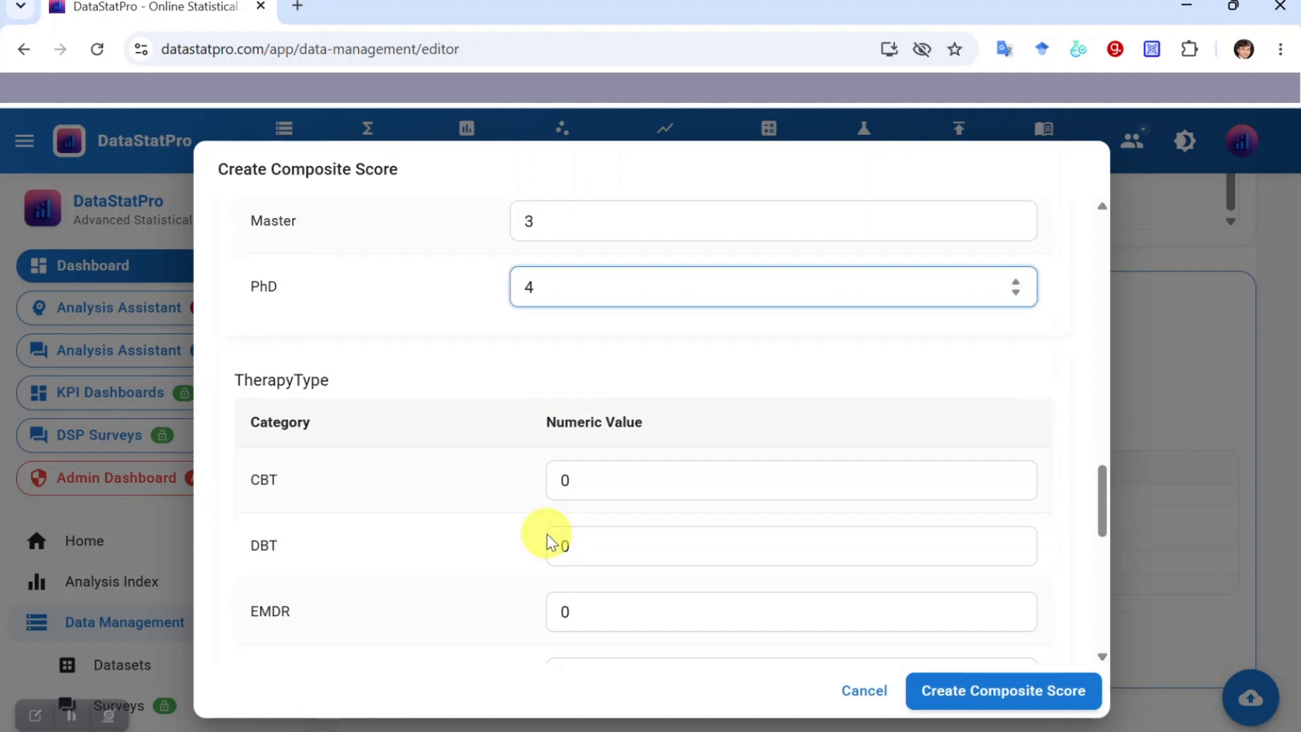
{"action": "scroll", "coordinate": [435, 400], "scroll_direction": "down", "scroll_amount": 2}
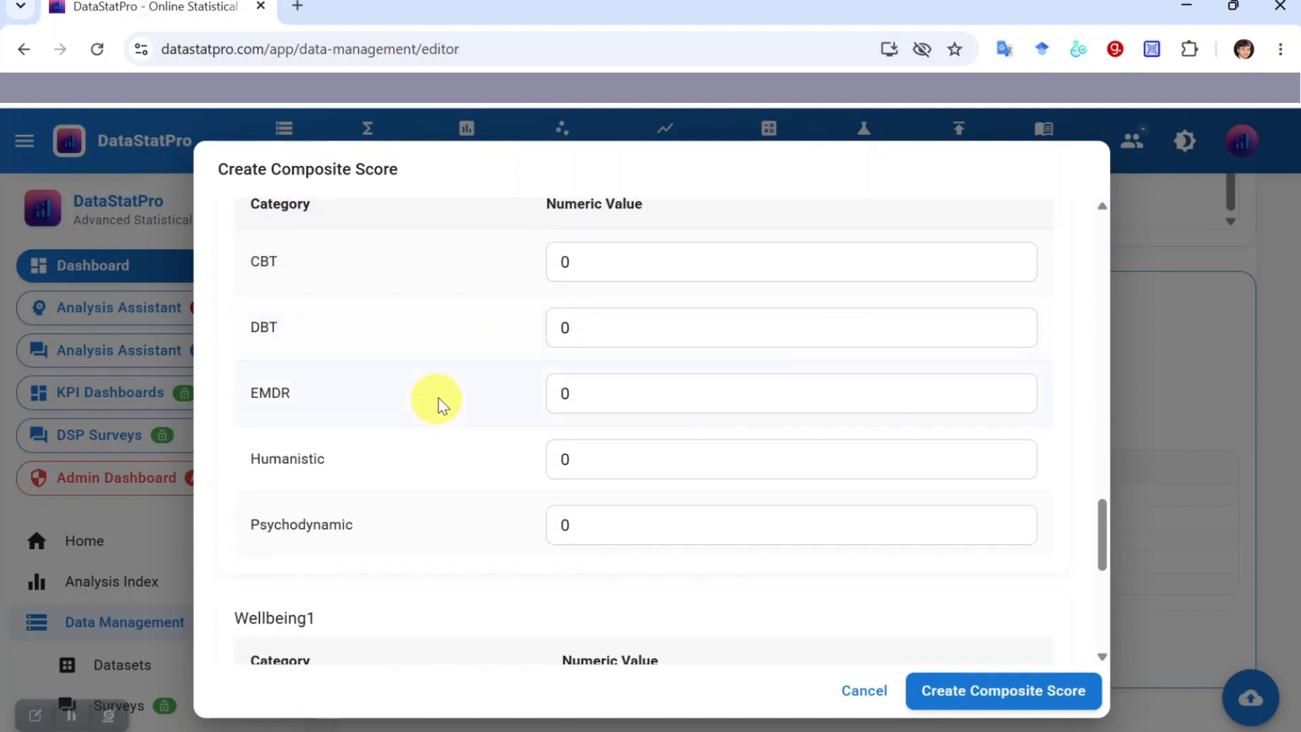
{"action": "left_click", "coordinate": [588, 262]}
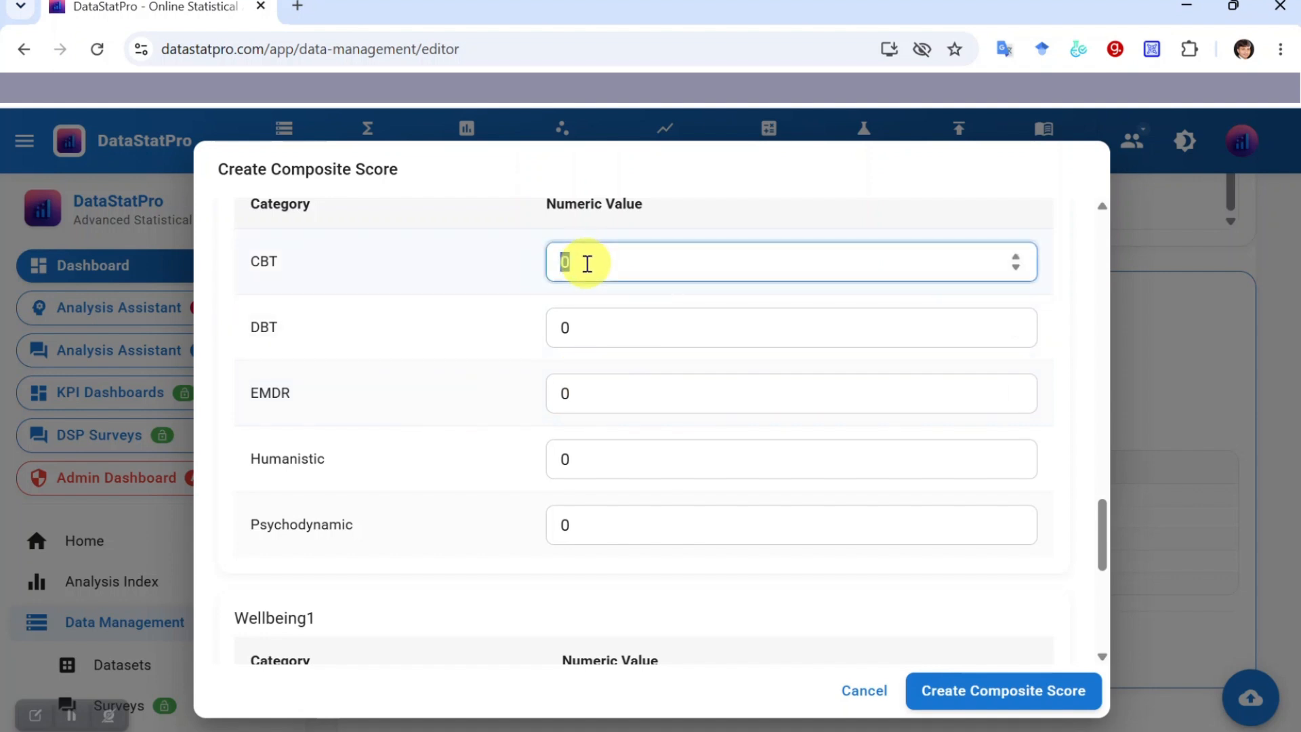
{"action": "type", "text": "1"}
{"action": "left_click", "coordinate": [598, 333]}
{"action": "type", "text": "2"}
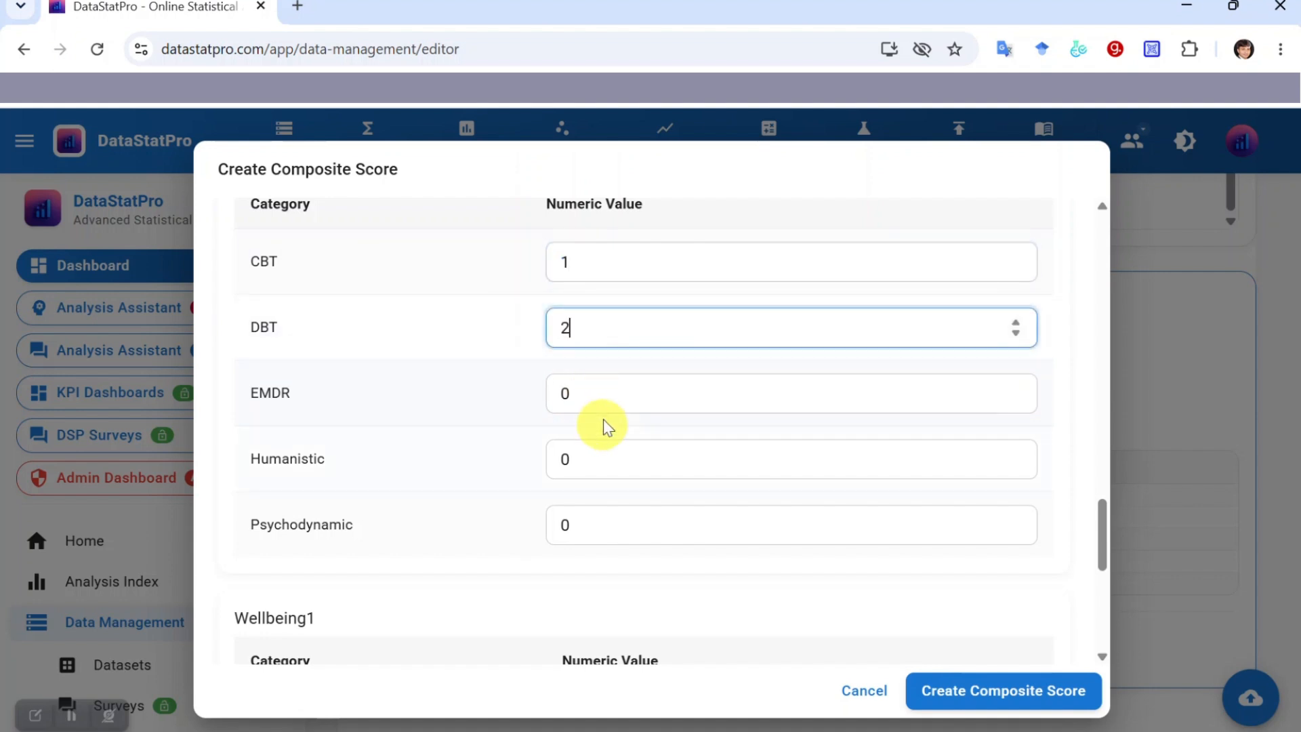
{"action": "left_click", "coordinate": [602, 401]}
{"action": "type", "text": "3"}
{"action": "left_click", "coordinate": [600, 469]}
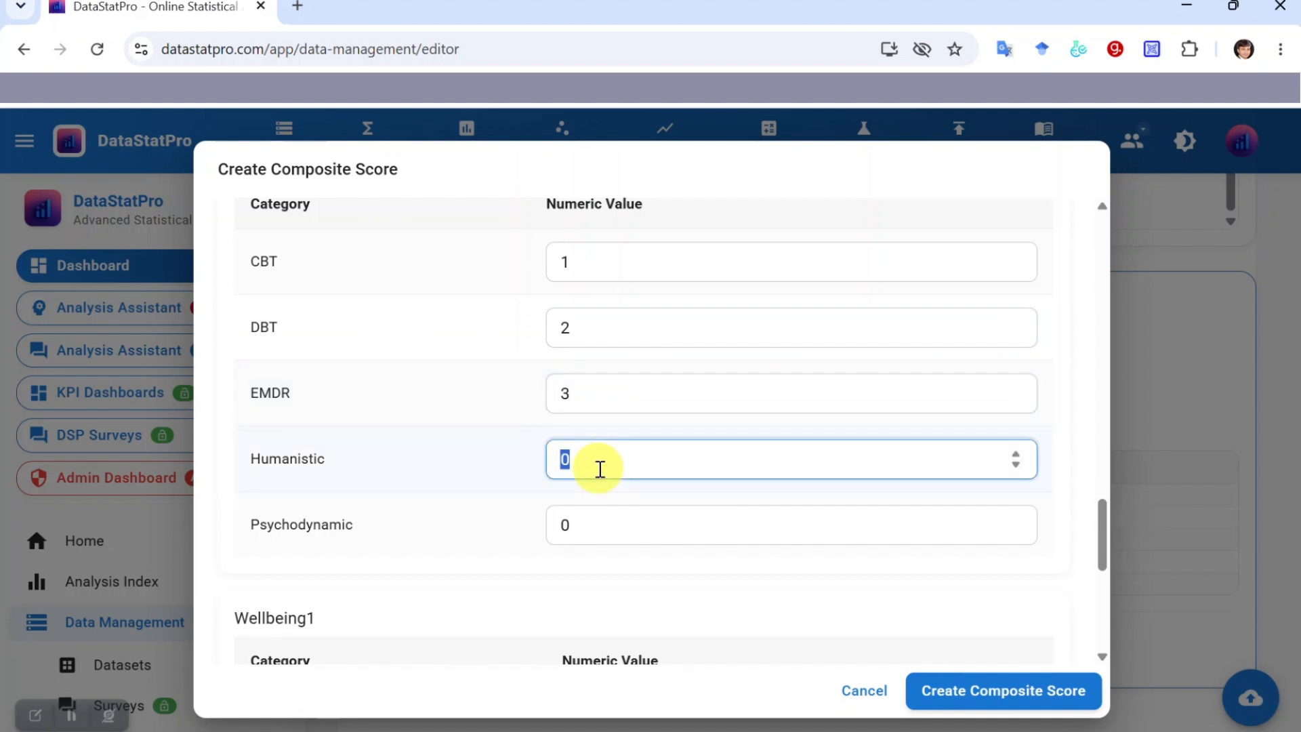
{"action": "type", "text": "4"}
{"action": "left_click", "coordinate": [601, 523]}
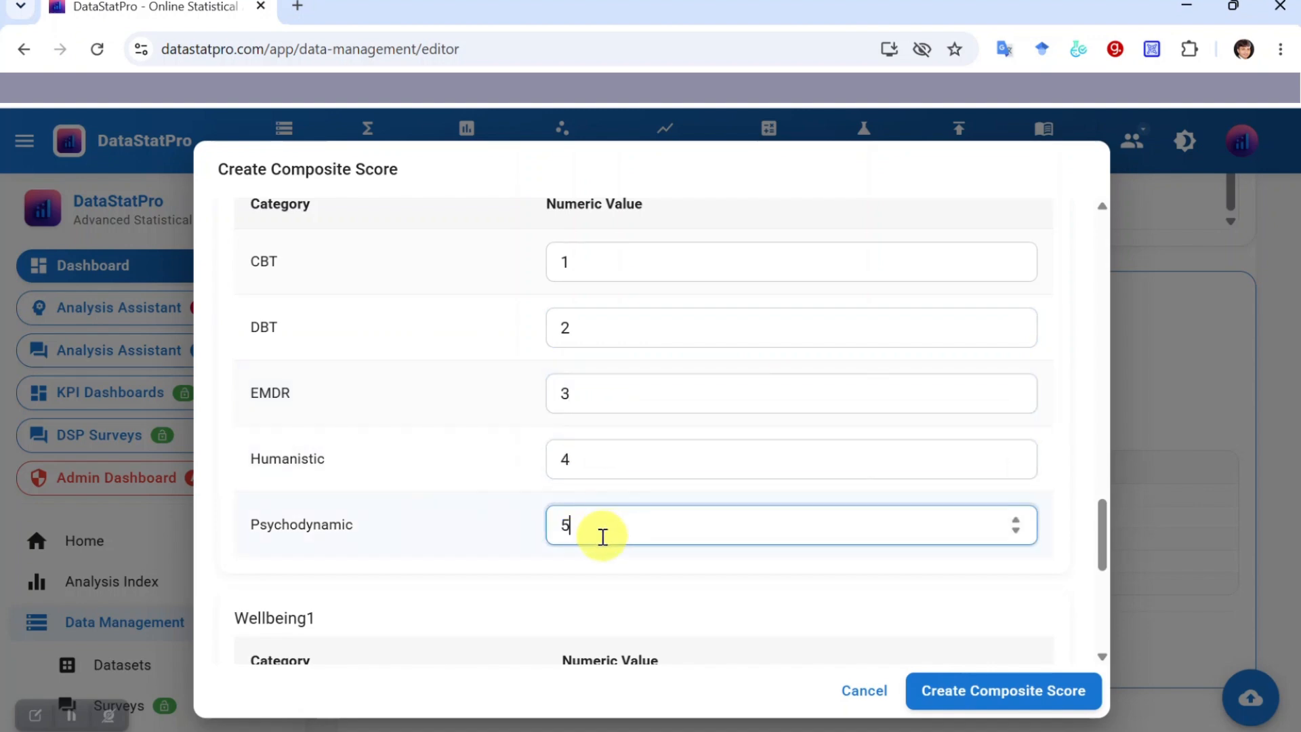
Assign the Wellbeing1 category values Strongly Disagree 1, Disagree 2, Neutral 3, Agree 4 and Strongly Agree 5.
{"action": "scroll", "coordinate": [600, 534], "scroll_direction": "down", "scroll_amount": 5}
{"action": "scroll", "coordinate": [319, 413], "scroll_direction": "down", "scroll_amount": 2}
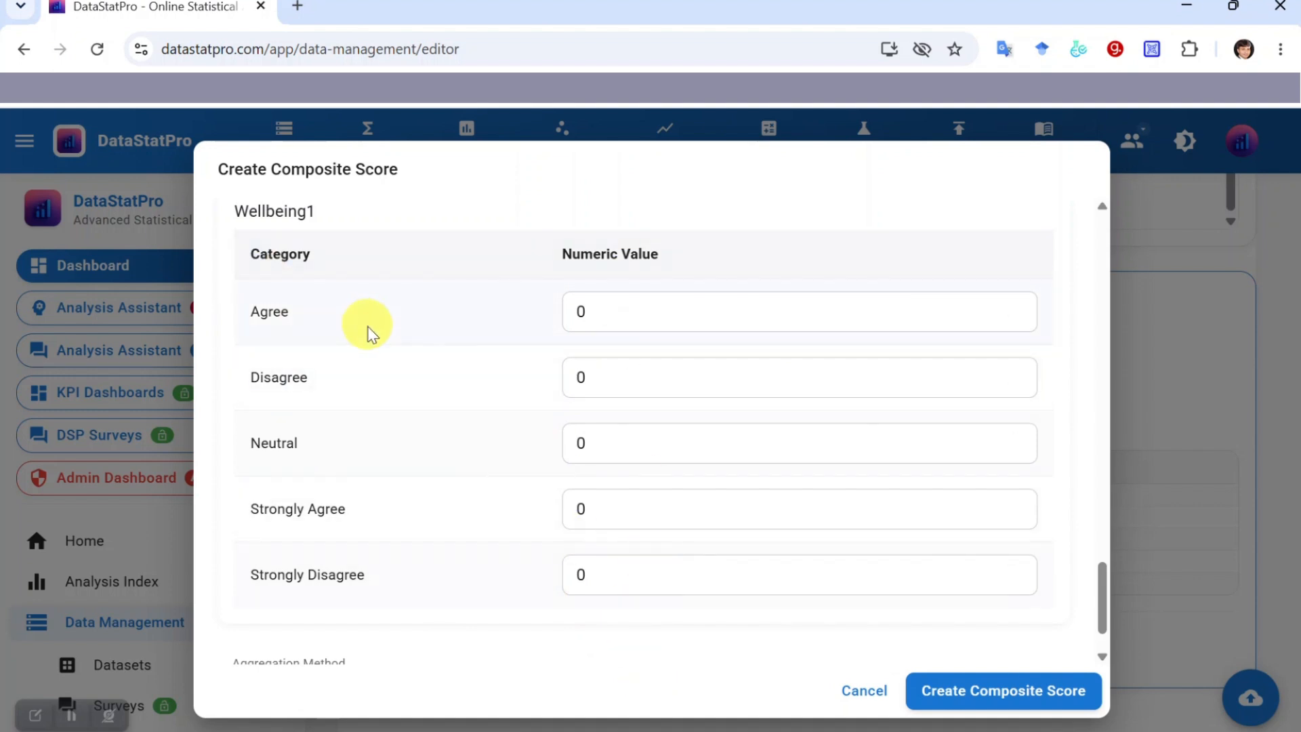
{"action": "left_click", "coordinate": [635, 573]}
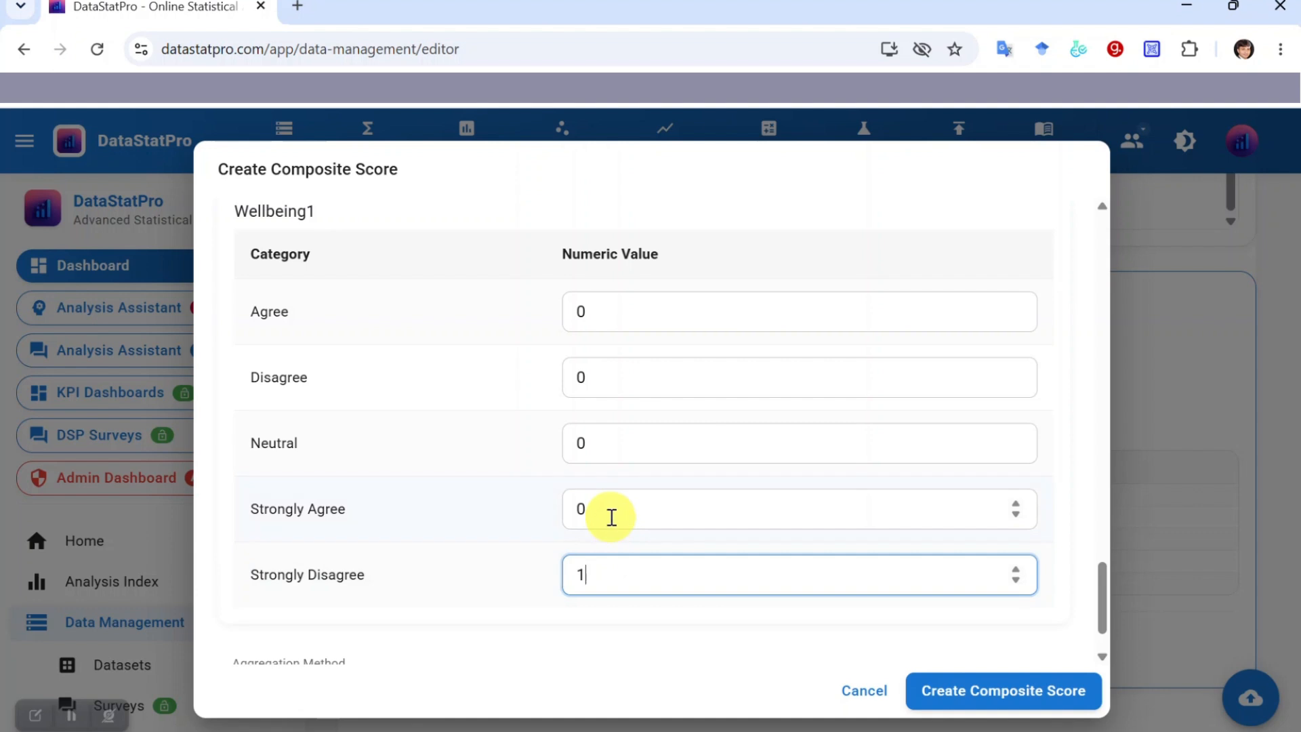
{"action": "left_click", "coordinate": [610, 512]}
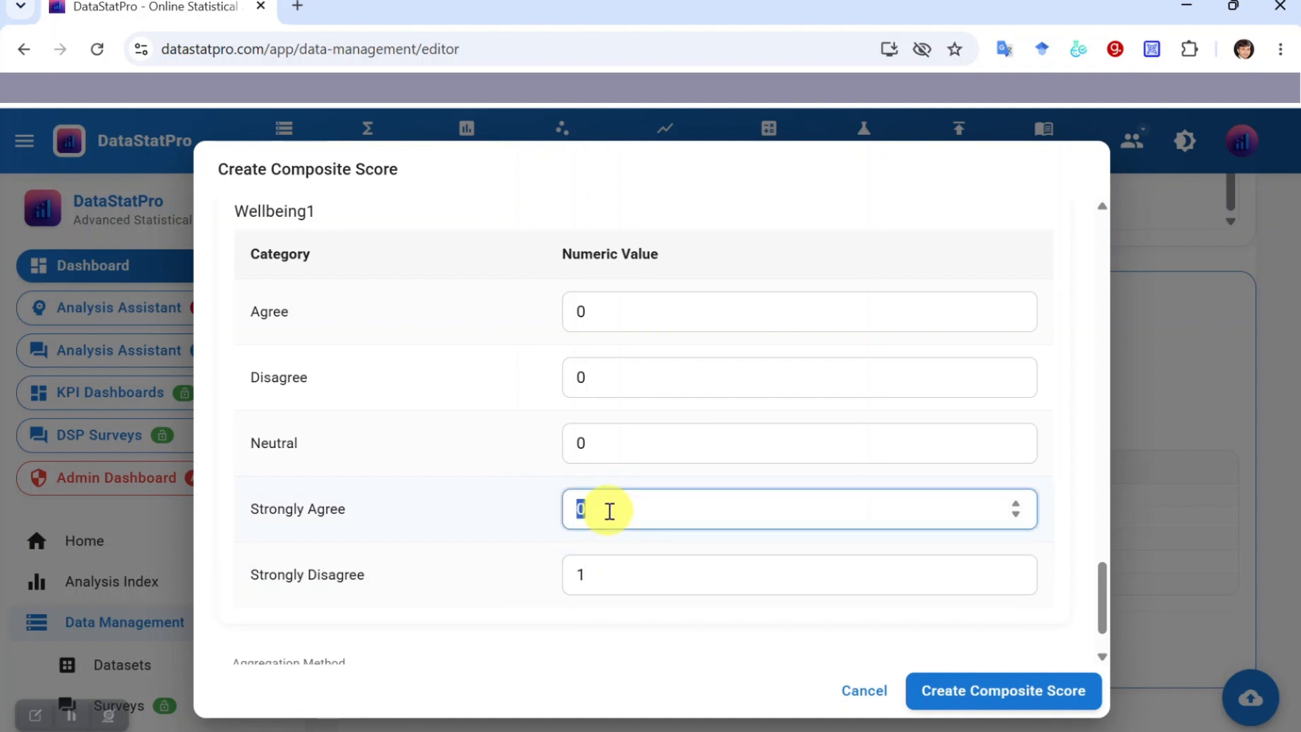
{"action": "type", "text": "5"}
{"action": "left_click", "coordinate": [618, 453]}
{"action": "double_click", "coordinate": [623, 455]}
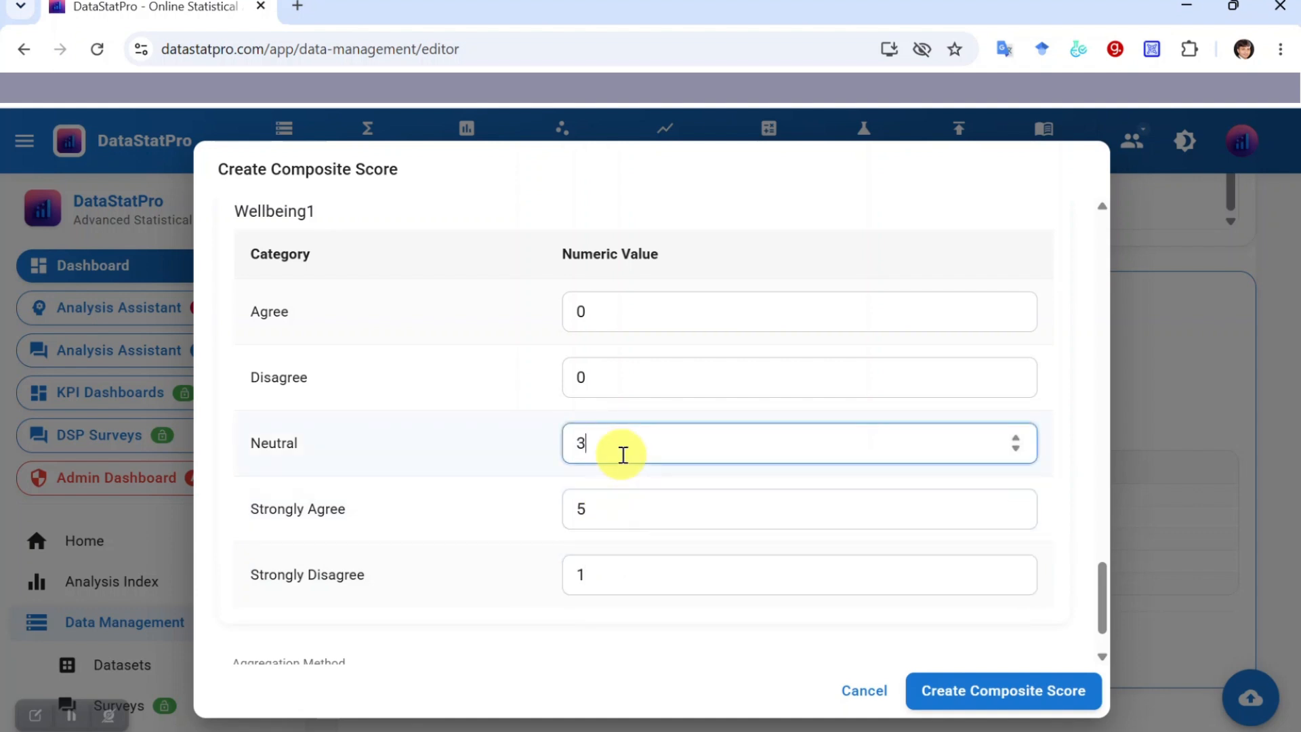
{"action": "type", "text": "3"}
{"action": "left_click", "coordinate": [629, 383]}
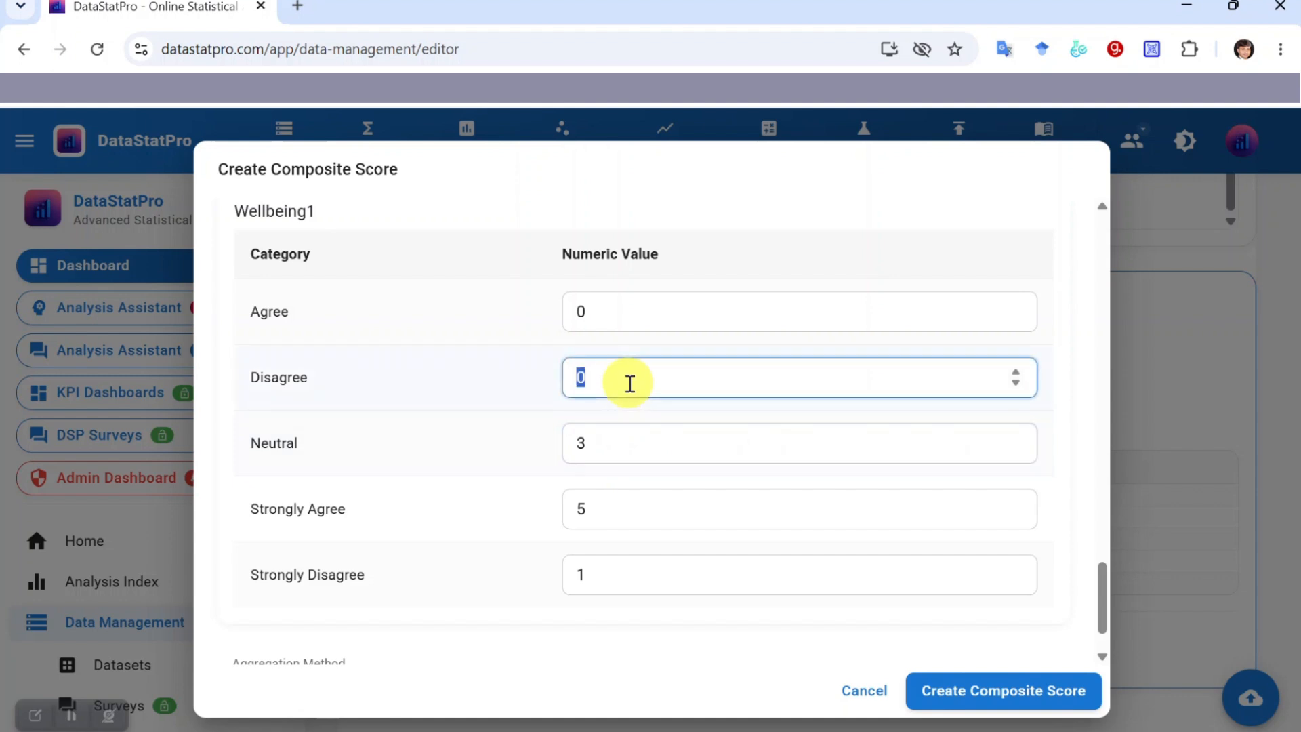
{"action": "type", "text": "2"}
{"action": "left_click", "coordinate": [636, 314]}
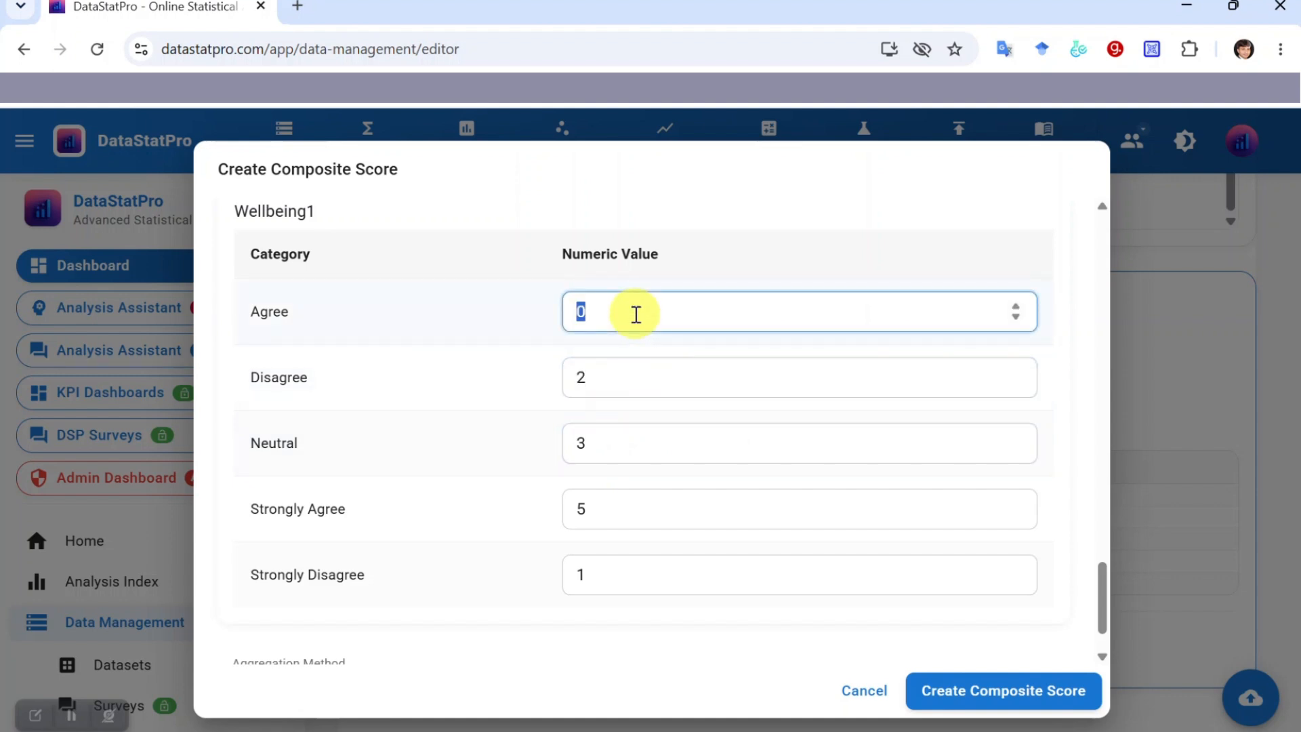
{"action": "type", "text": "4"}
Name the new variable Com_score and create the composite score with the Sum aggregation method.
{"action": "scroll", "coordinate": [500, 531], "scroll_direction": "down", "scroll_amount": 1}
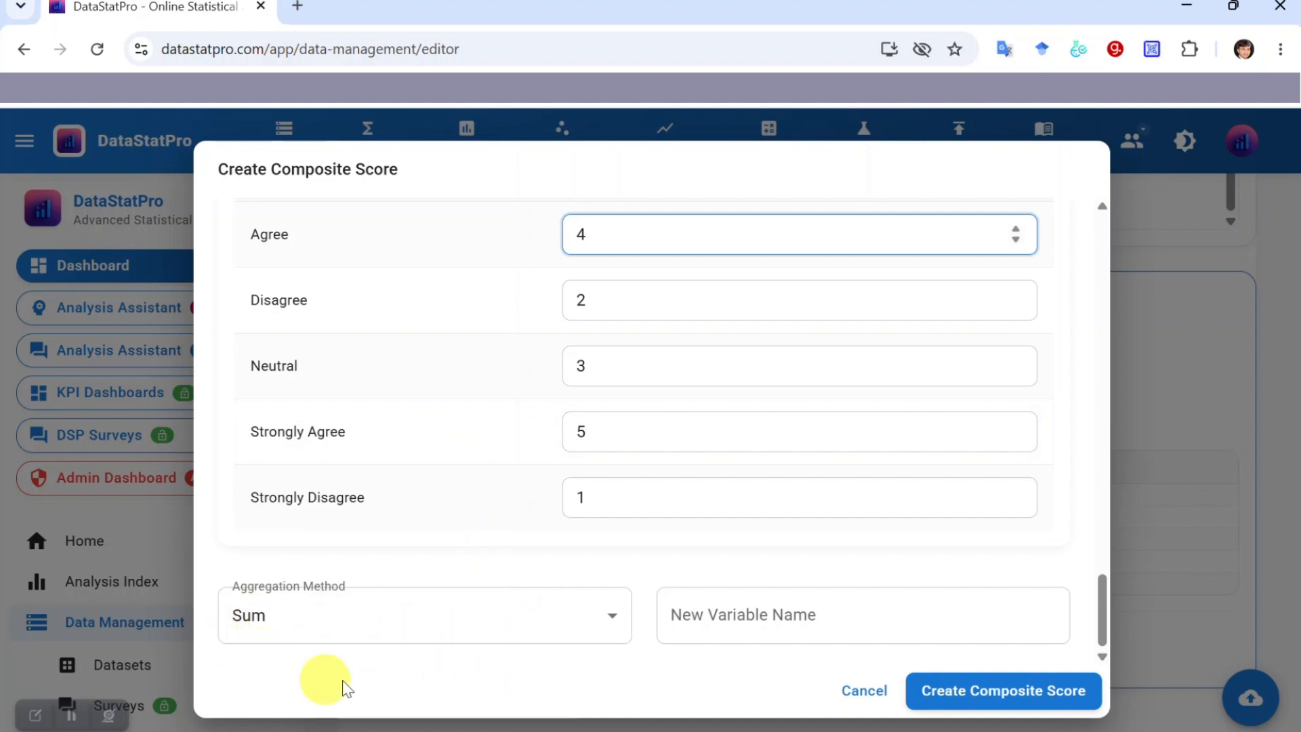
{"action": "left_click", "coordinate": [839, 616]}
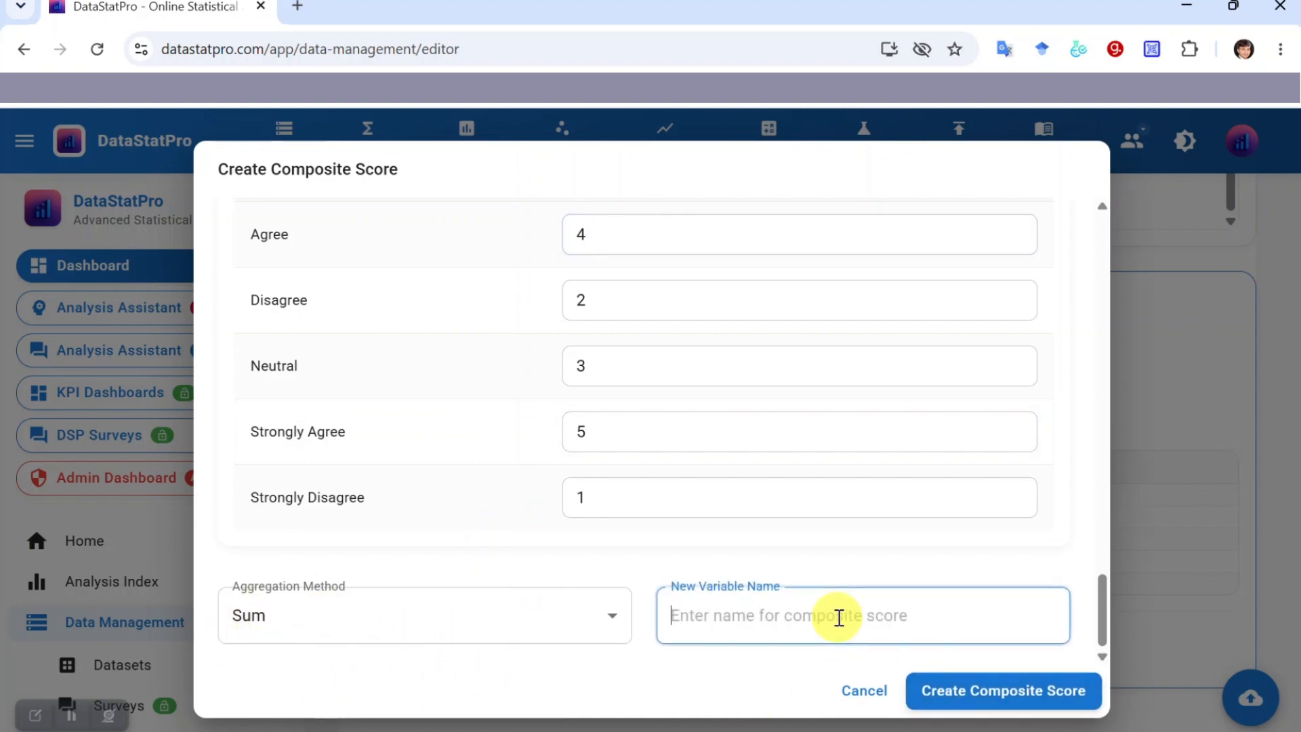
{"action": "type", "text": "Com_score"}
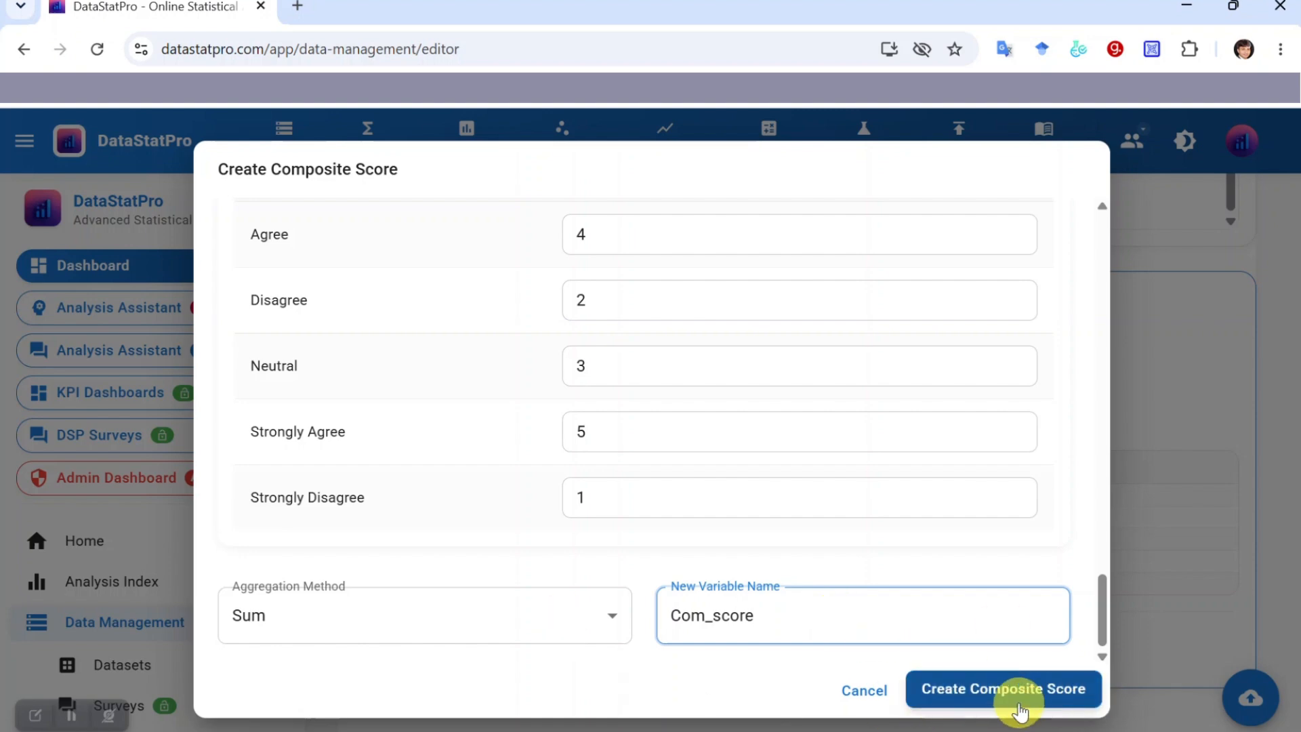
{"action": "left_click", "coordinate": [1017, 698]}
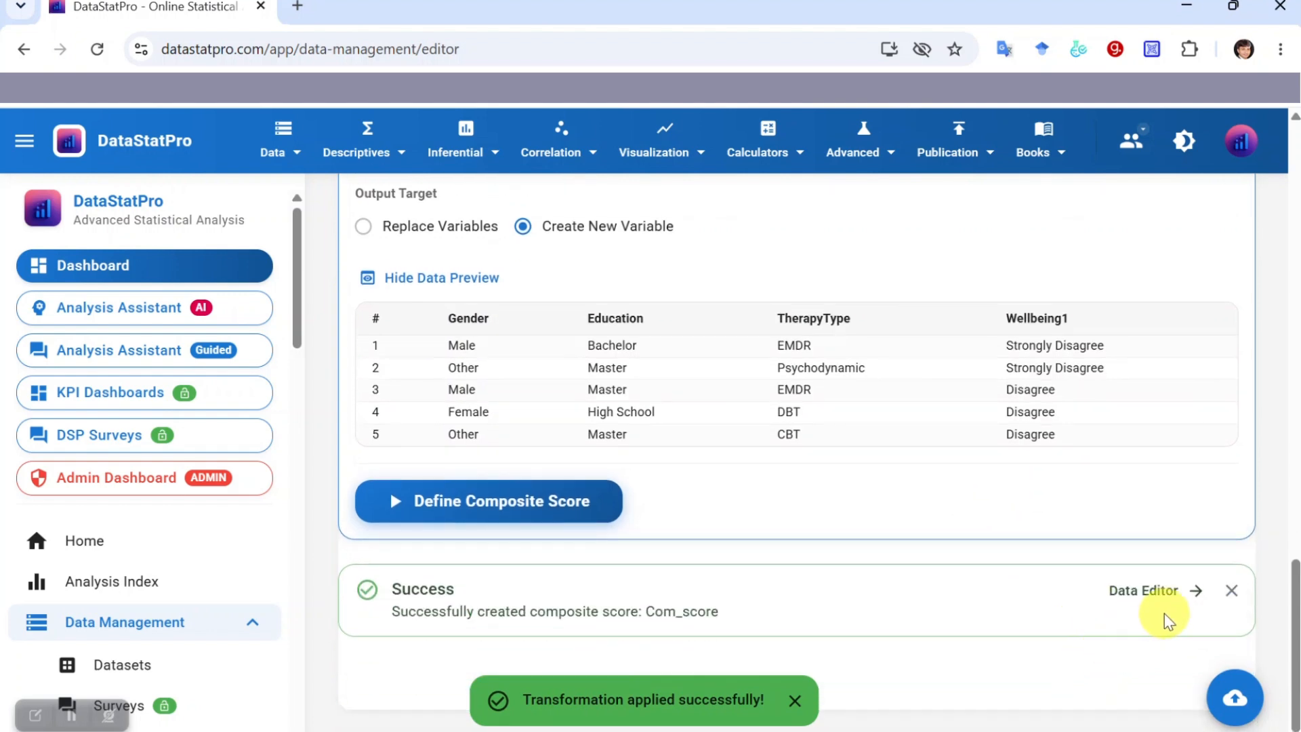
Open the dataset in the Data Editor and examine the values in the Com_score column.
{"action": "left_click", "coordinate": [1152, 590]}
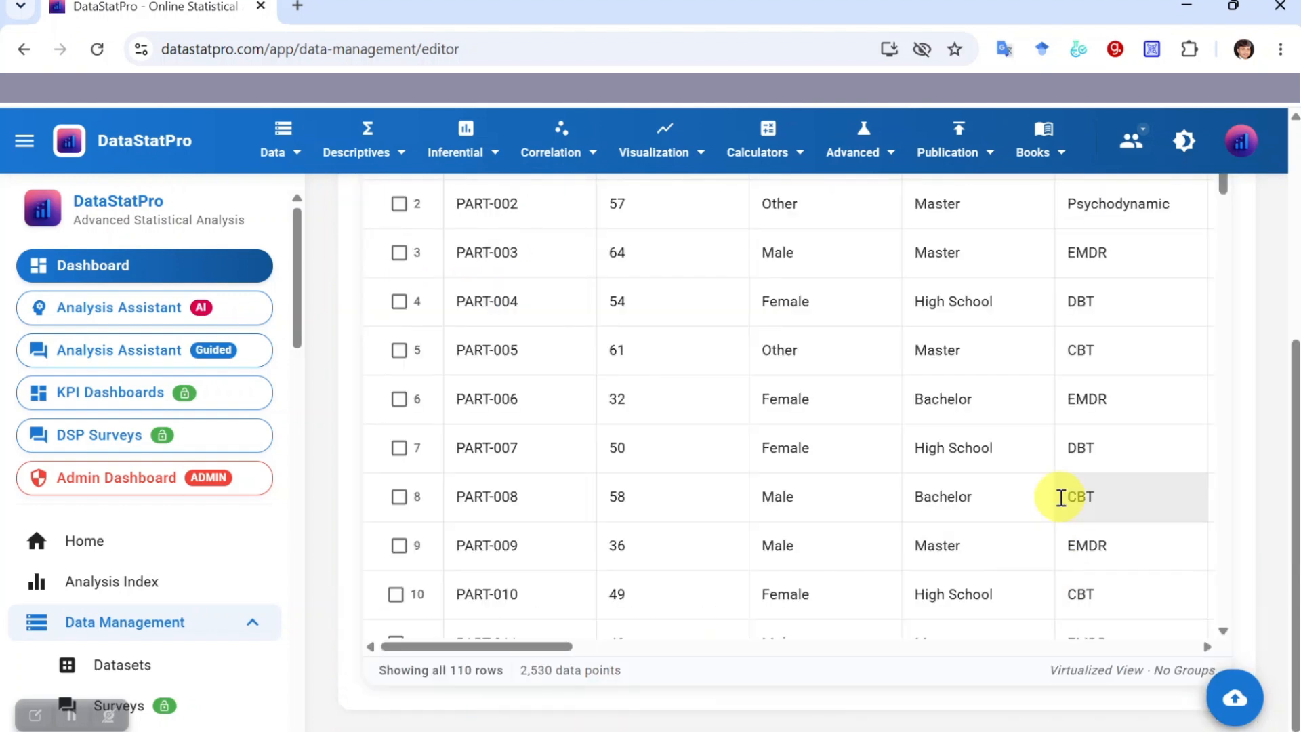
{"action": "scroll", "coordinate": [1061, 498], "scroll_direction": "right", "scroll_amount": 15}
{"action": "scroll", "coordinate": [1061, 498], "scroll_direction": "right", "scroll_amount": 7}
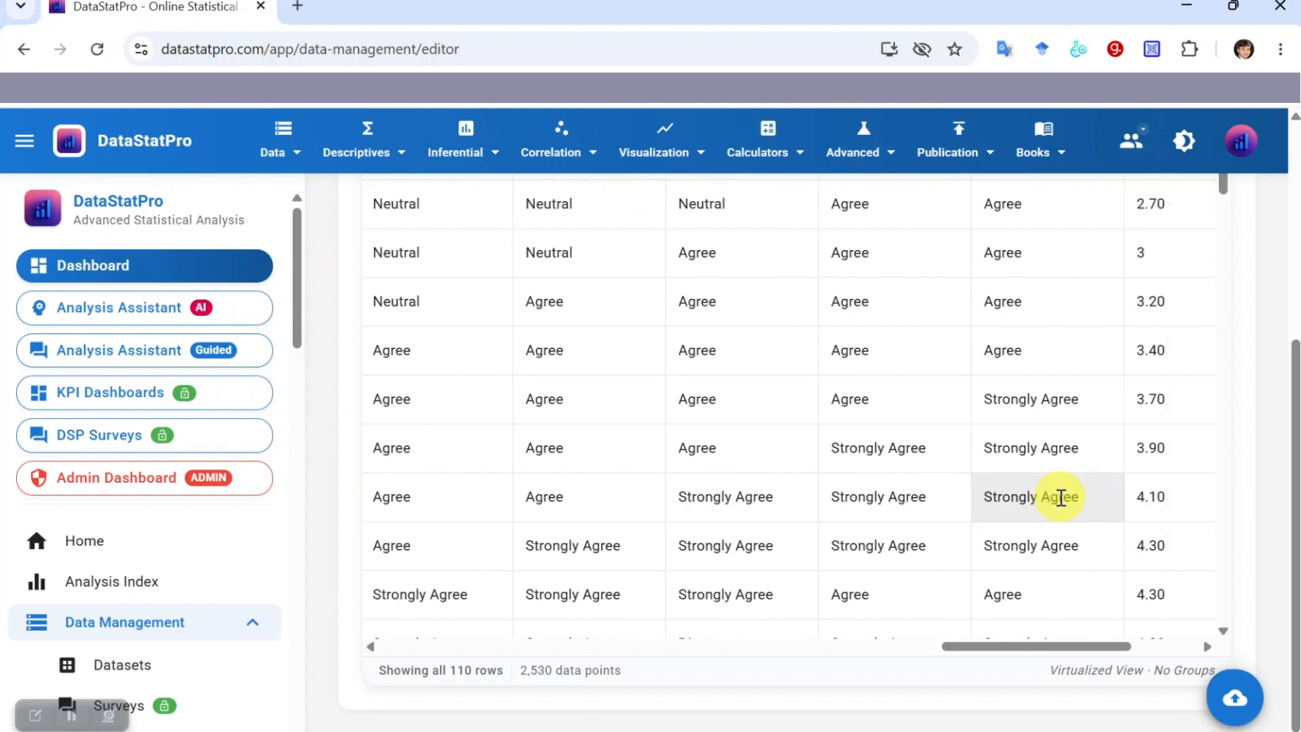
{"action": "scroll", "coordinate": [1061, 498], "scroll_direction": "up", "scroll_amount": 4}
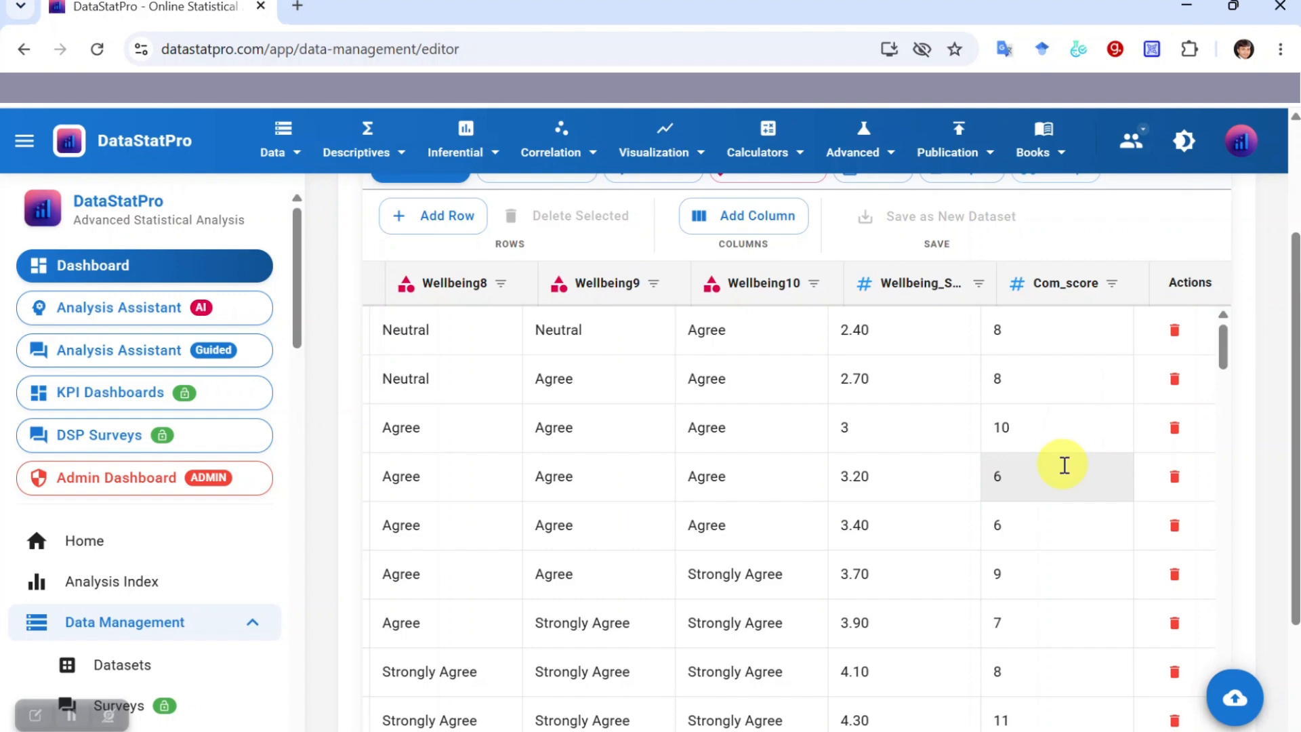
{"action": "scroll", "coordinate": [1064, 465], "scroll_direction": "down", "scroll_amount": 4}
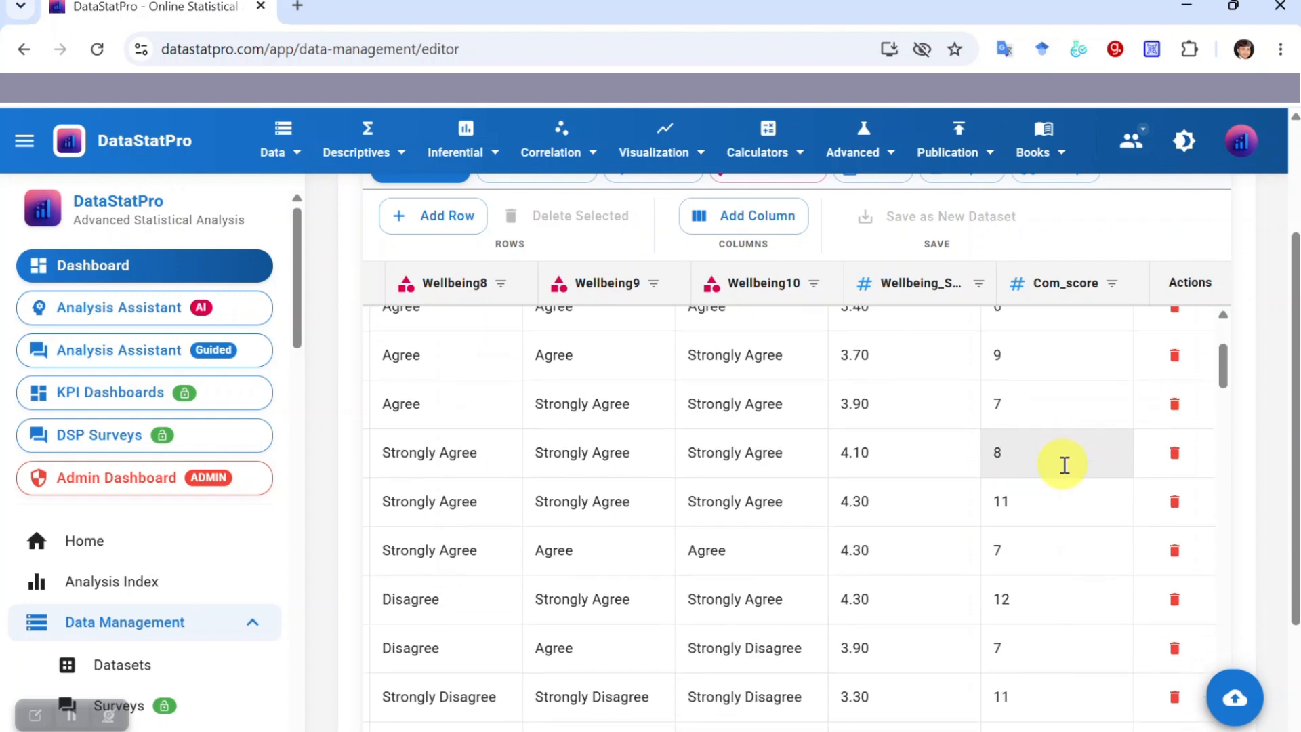
{"action": "scroll", "coordinate": [1064, 465], "scroll_direction": "up", "scroll_amount": 4}
{"action": "scroll", "coordinate": [1064, 465], "scroll_direction": "up", "scroll_amount": 3}
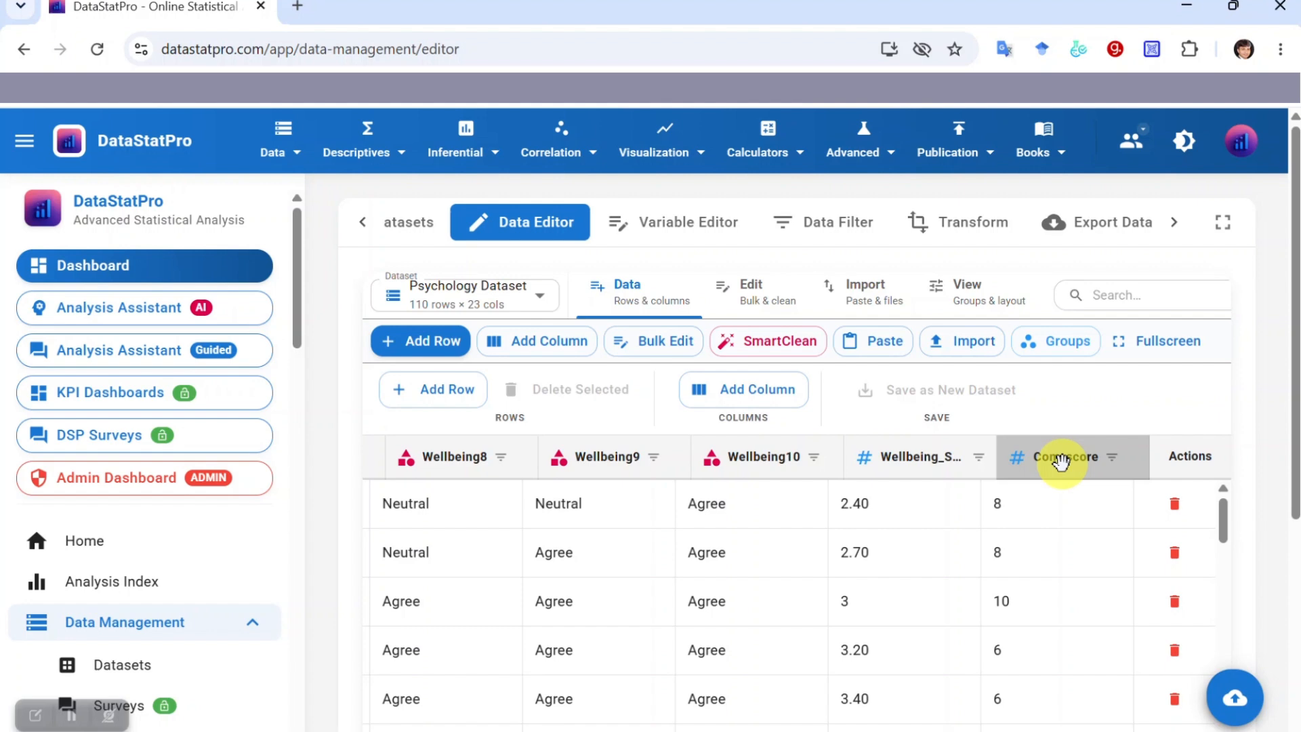